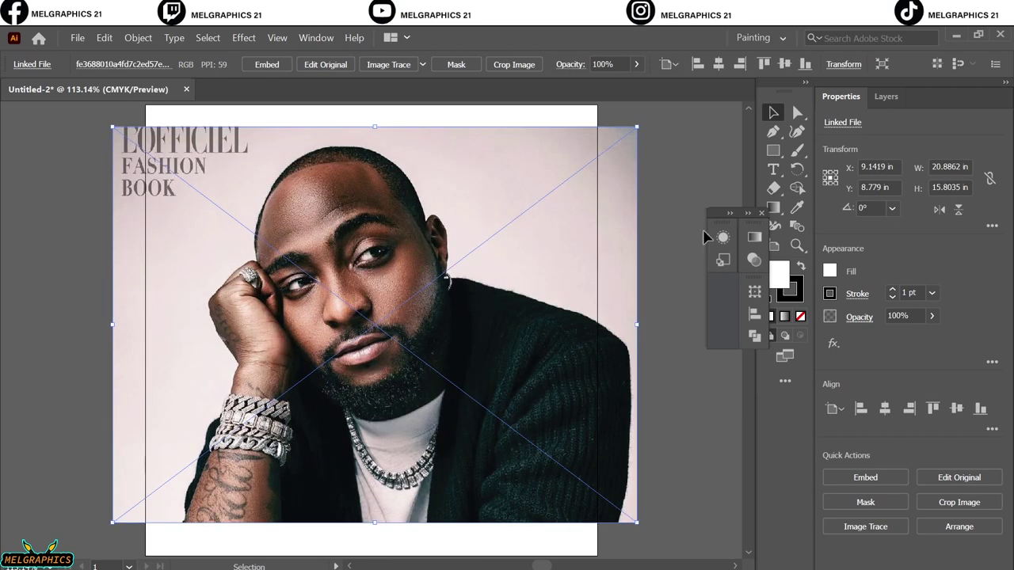
Fade the portrait photo to 57% opacity and lock Layer 1.
{"action": "left_click", "coordinate": [885, 96]}
{"action": "left_click_drag", "start_coordinate": [636, 64], "coordinate": [607, 87]}
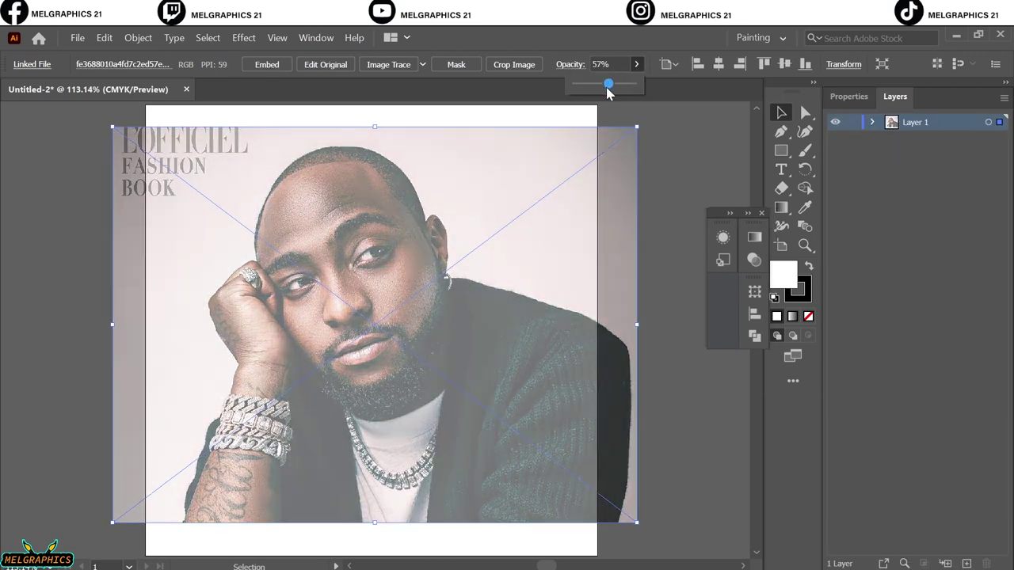
{"action": "left_click", "coordinate": [858, 127]}
{"action": "left_click", "coordinate": [853, 125]}
{"action": "key", "text": "ctrl+l"}
Add Layer 2, load the User Defined 'pen' brush, and set the Paintbrush fill to None.
{"action": "left_click", "coordinate": [413, 64]}
{"action": "left_click", "coordinate": [268, 188]}
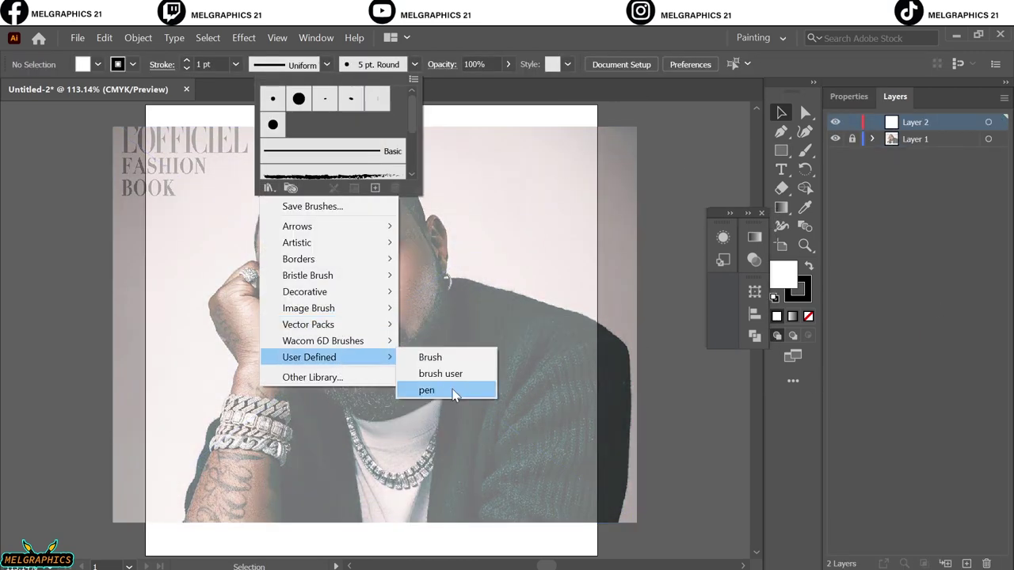
{"action": "left_click", "coordinate": [432, 369]}
{"action": "left_click", "coordinate": [599, 231]}
{"action": "left_click", "coordinate": [622, 276]}
{"action": "key", "text": "b"}
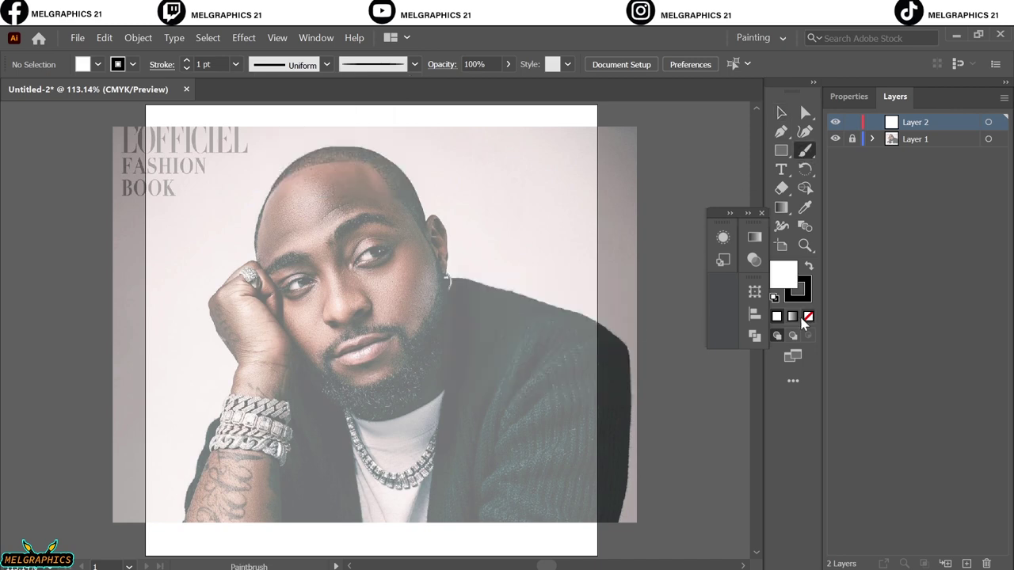
{"action": "left_click", "coordinate": [808, 316]}
Trace the nose with brush strokes: side, nostril curve, underside, and line toward the eye.
{"action": "scroll", "coordinate": [328, 373], "scroll_direction": "up", "scroll_amount": 3}
{"action": "scroll", "coordinate": [328, 373], "scroll_direction": "up", "scroll_amount": 2}
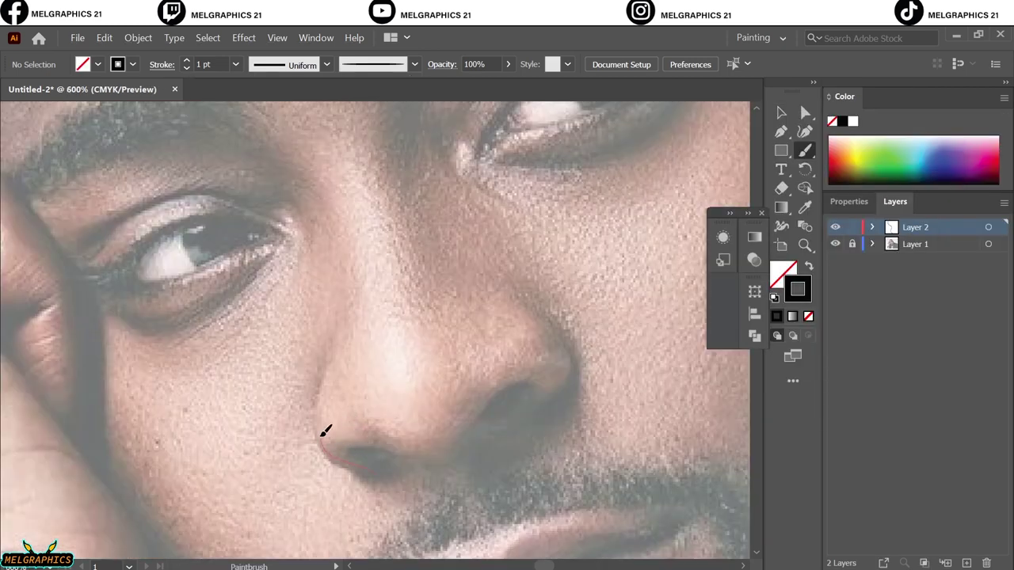
{"action": "mouse_move", "coordinate": [372, 469]}
{"action": "left_mouse_down"}
{"action": "mouse_move", "coordinate": [327, 379]}
{"action": "mouse_move", "coordinate": [319, 236]}
{"action": "left_mouse_up"}
{"action": "scroll", "coordinate": [524, 325], "scroll_direction": "up", "scroll_amount": 1}
{"action": "left_click_drag", "start_coordinate": [525, 325], "coordinate": [545, 428]}
{"action": "scroll", "coordinate": [452, 412], "scroll_direction": "up", "scroll_amount": 1}
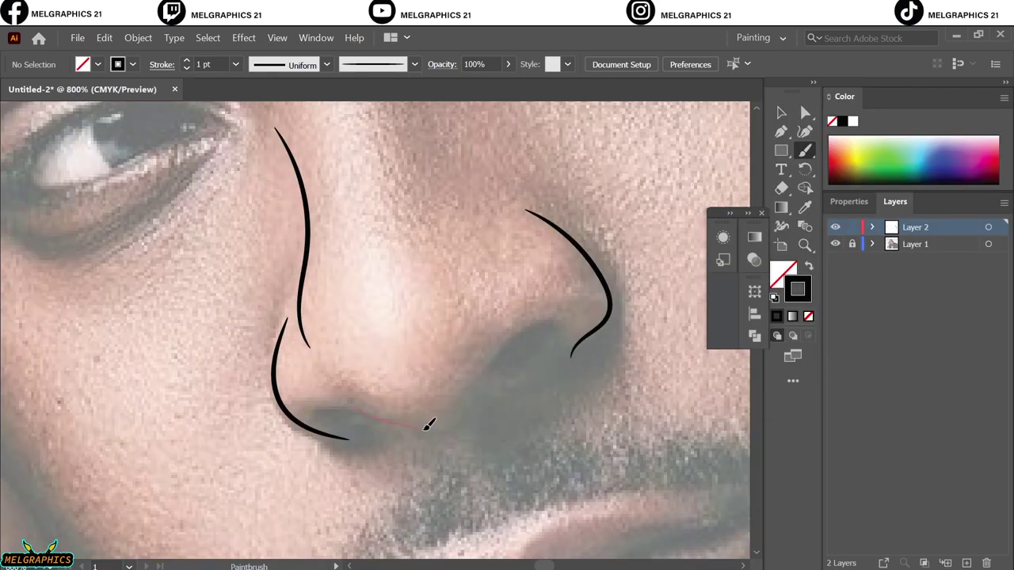
{"action": "left_click_drag", "start_coordinate": [353, 409], "coordinate": [486, 399]}
{"action": "left_click_drag", "start_coordinate": [564, 328], "coordinate": [459, 405]}
{"action": "scroll", "coordinate": [386, 418], "scroll_direction": "up", "scroll_amount": 3}
{"action": "scroll", "coordinate": [507, 486], "scroll_direction": "up", "scroll_amount": 2}
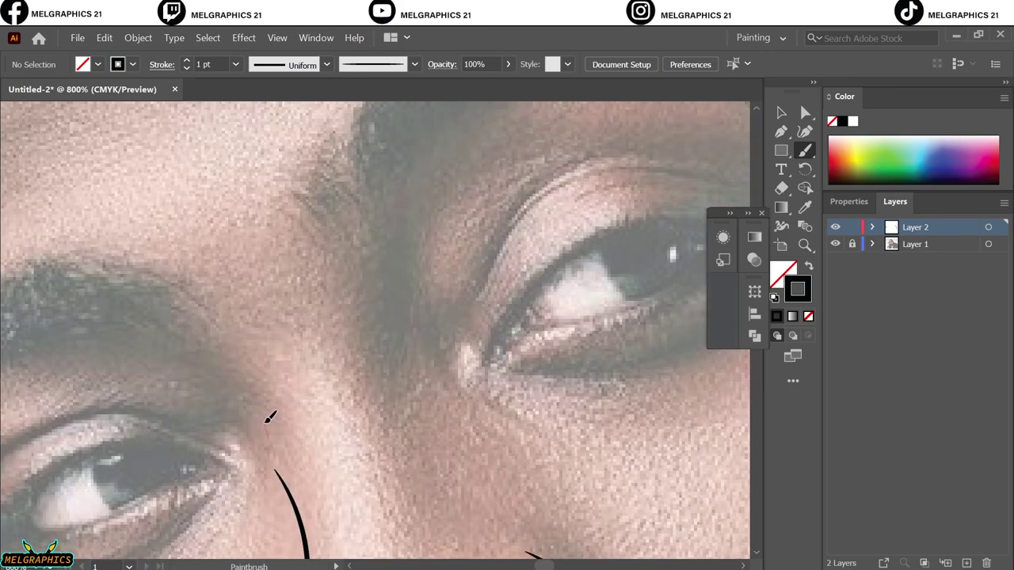
{"action": "left_click_drag", "start_coordinate": [186, 373], "coordinate": [257, 444]}
Outline the first eye's inner corner, upper and lower lids, joined at the corner.
{"action": "left_click_drag", "start_coordinate": [395, 335], "coordinate": [418, 394]}
{"action": "scroll", "coordinate": [434, 330], "scroll_direction": "up", "scroll_amount": 1}
{"action": "scroll", "coordinate": [230, 436], "scroll_direction": "up", "scroll_amount": 2}
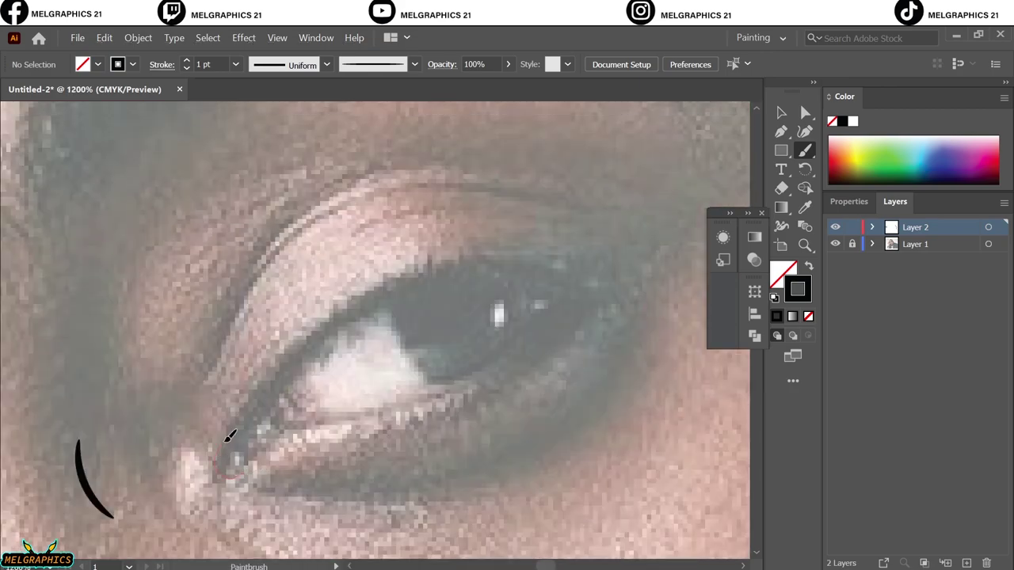
{"action": "left_click_drag", "start_coordinate": [646, 271], "coordinate": [662, 255]}
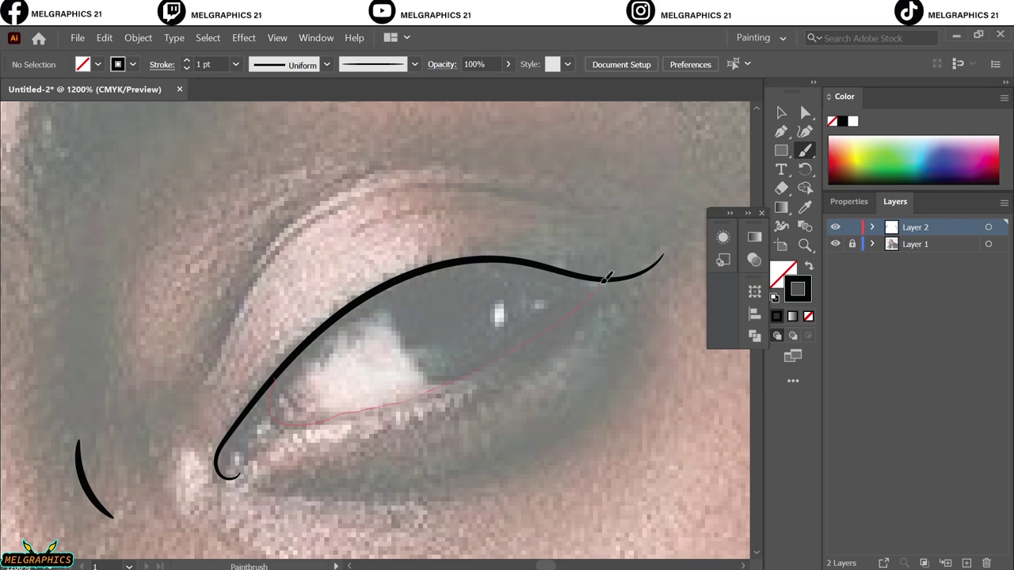
{"action": "left_click_drag", "start_coordinate": [606, 277], "coordinate": [607, 279]}
{"action": "left_click_drag", "start_coordinate": [225, 464], "coordinate": [305, 421]}
{"action": "scroll", "coordinate": [224, 455], "scroll_direction": "up", "scroll_amount": 2}
{"action": "scroll", "coordinate": [225, 377], "scroll_direction": "down", "scroll_amount": 3}
{"action": "scroll", "coordinate": [215, 353], "scroll_direction": "up", "scroll_amount": 1}
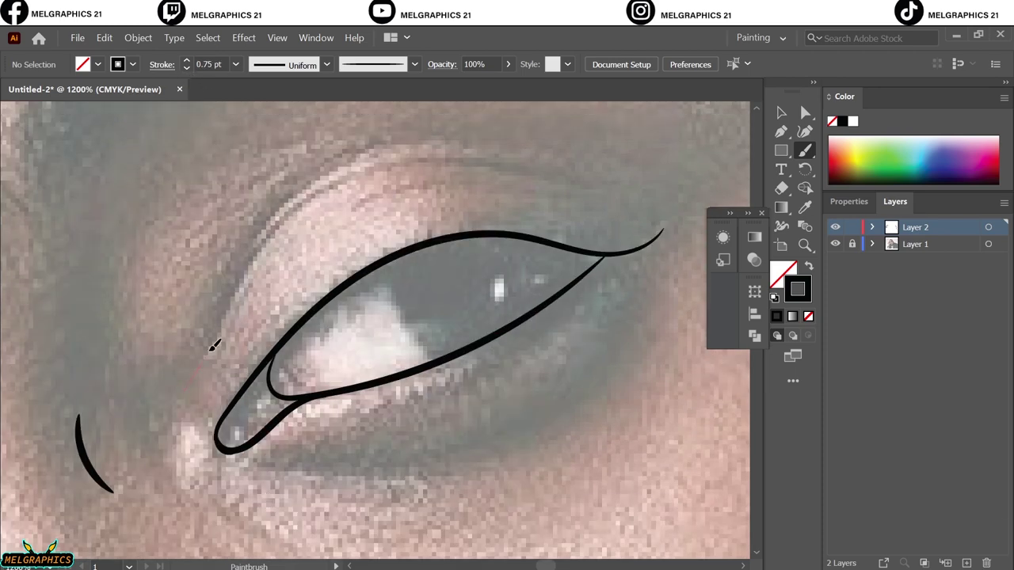
Add two creases, a brow arc, and an under-eye line around the first eye.
{"action": "left_click_drag", "start_coordinate": [182, 389], "coordinate": [255, 242]}
{"action": "left_click_drag", "start_coordinate": [252, 263], "coordinate": [467, 159]}
{"action": "scroll", "coordinate": [583, 226], "scroll_direction": "up", "scroll_amount": 1}
{"action": "scroll", "coordinate": [475, 198], "scroll_direction": "up", "scroll_amount": 1}
{"action": "left_click_drag", "start_coordinate": [360, 198], "coordinate": [571, 204]}
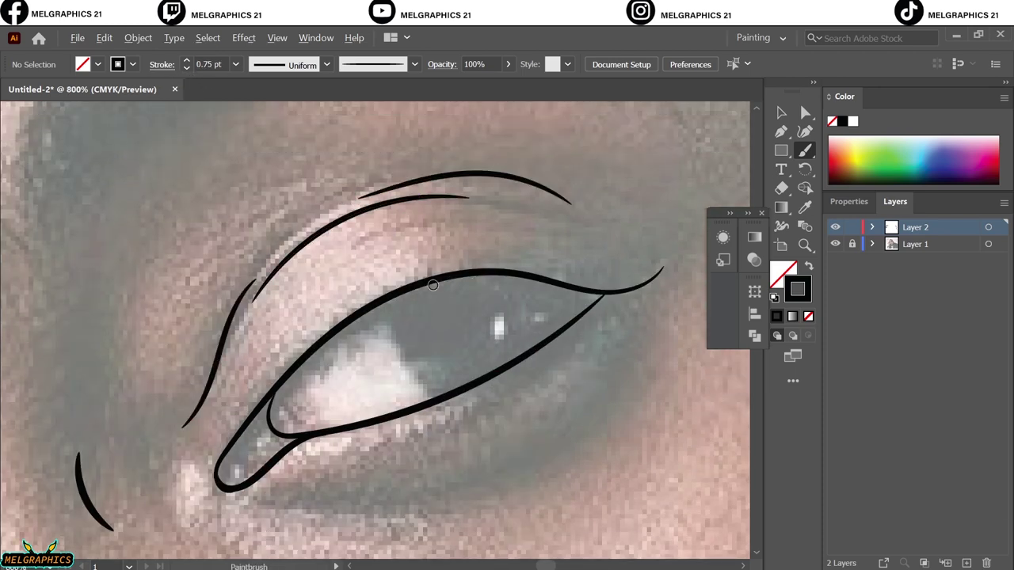
{"action": "scroll", "coordinate": [432, 285], "scroll_direction": "down", "scroll_amount": 1}
{"action": "left_click_drag", "start_coordinate": [261, 444], "coordinate": [467, 396]}
{"action": "scroll", "coordinate": [317, 396], "scroll_direction": "down", "scroll_amount": 3}
{"action": "scroll", "coordinate": [425, 366], "scroll_direction": "up", "scroll_amount": 5}
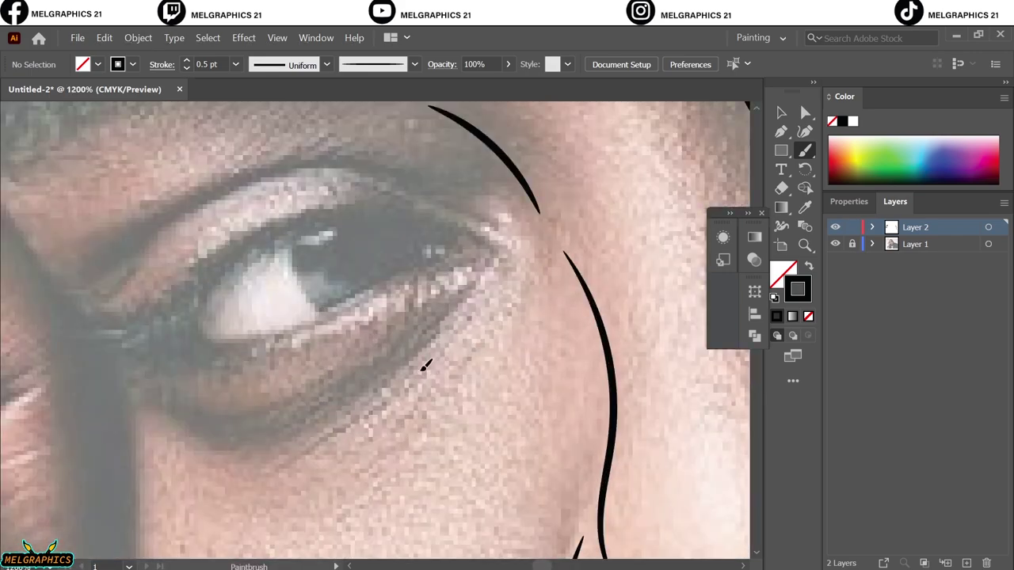
Paint under-eye lines and creases around the second eye.
{"action": "left_click_drag", "start_coordinate": [424, 366], "coordinate": [294, 441]}
{"action": "left_click_drag", "start_coordinate": [354, 393], "coordinate": [202, 431]}
{"action": "scroll", "coordinate": [475, 341], "scroll_direction": "up", "scroll_amount": 3}
{"action": "left_click_drag", "start_coordinate": [497, 342], "coordinate": [323, 291]}
{"action": "left_click_drag", "start_coordinate": [406, 289], "coordinate": [187, 311]}
{"action": "left_click_drag", "start_coordinate": [220, 318], "coordinate": [80, 402]}
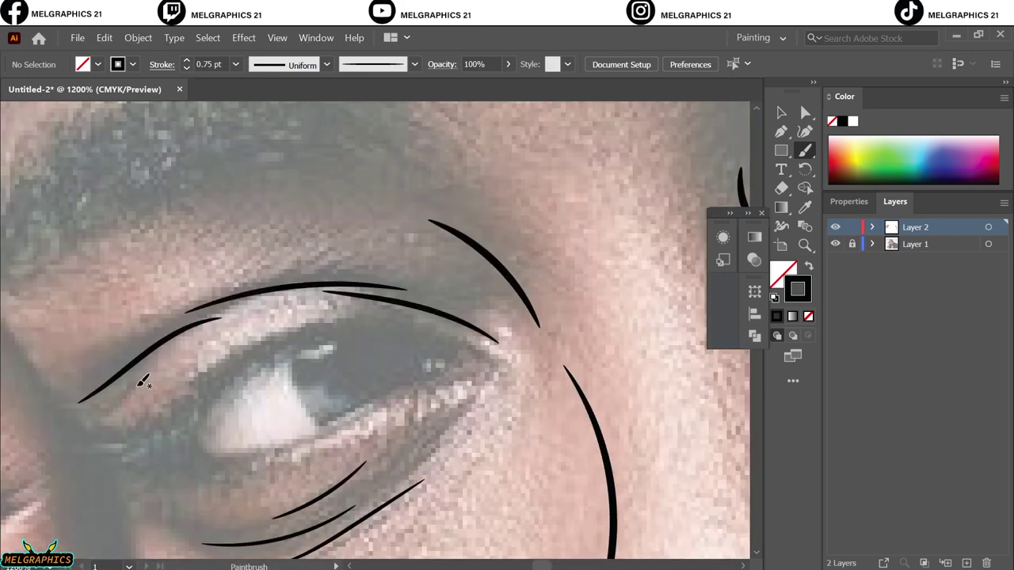
Trace the second eye's upper and lower eyelids with a 1 pt brush stroke.
{"action": "left_click", "coordinate": [187, 60]}
{"action": "scroll", "coordinate": [464, 283], "scroll_direction": "down", "scroll_amount": 1}
{"action": "left_click_drag", "start_coordinate": [299, 284], "coordinate": [140, 393]}
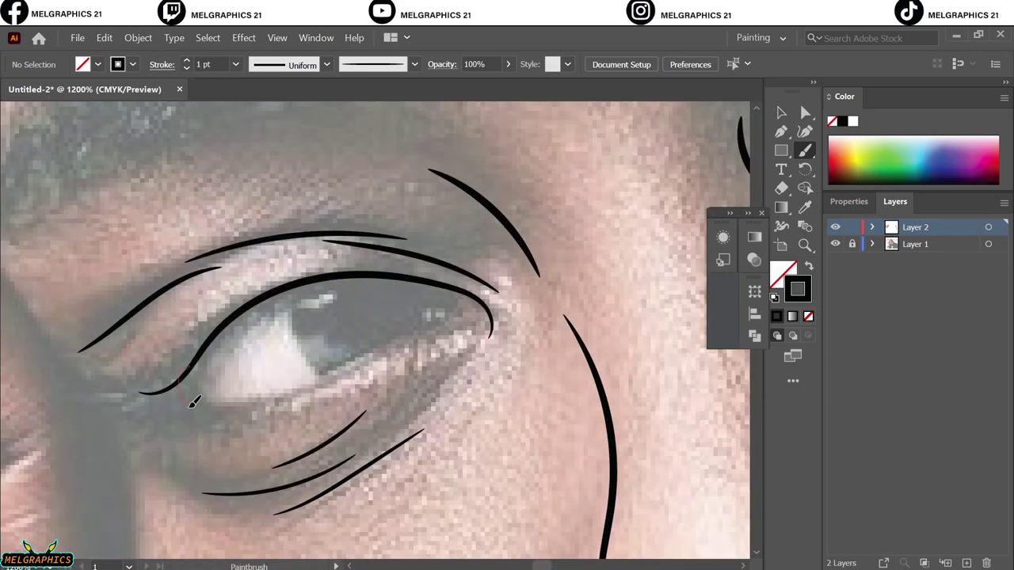
{"action": "left_click_drag", "start_coordinate": [474, 314], "coordinate": [479, 316]}
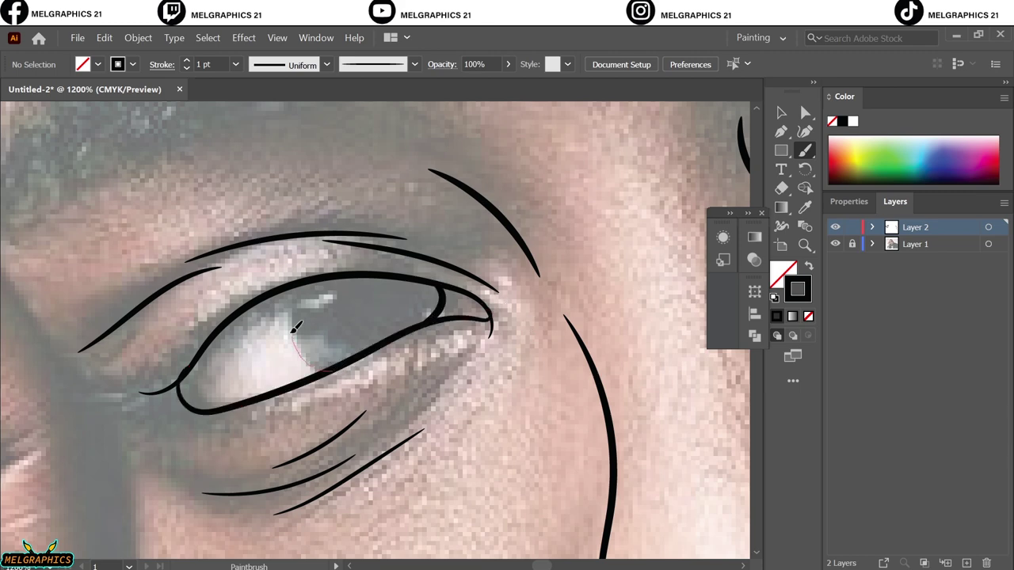
{"action": "scroll", "coordinate": [356, 331], "scroll_direction": "right", "scroll_amount": 5}
{"action": "scroll", "coordinate": [475, 353], "scroll_direction": "right", "scroll_amount": 5}
Paint 0.5 pt brush outlines of the upper lip, lower lip, and the line between them.
{"action": "key", "text": "ctrl+0"}
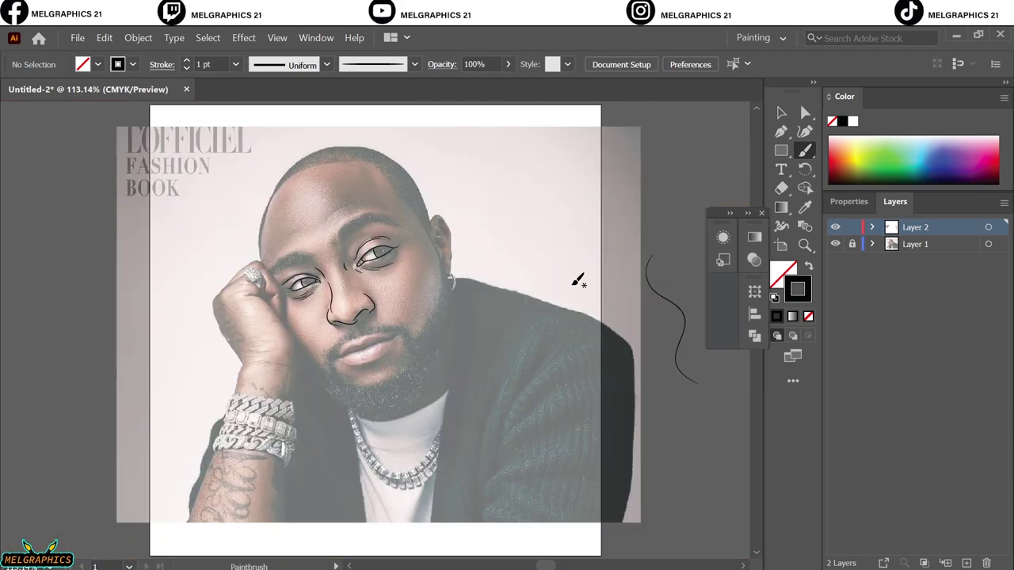
{"action": "double_click", "coordinate": [845, 95]}
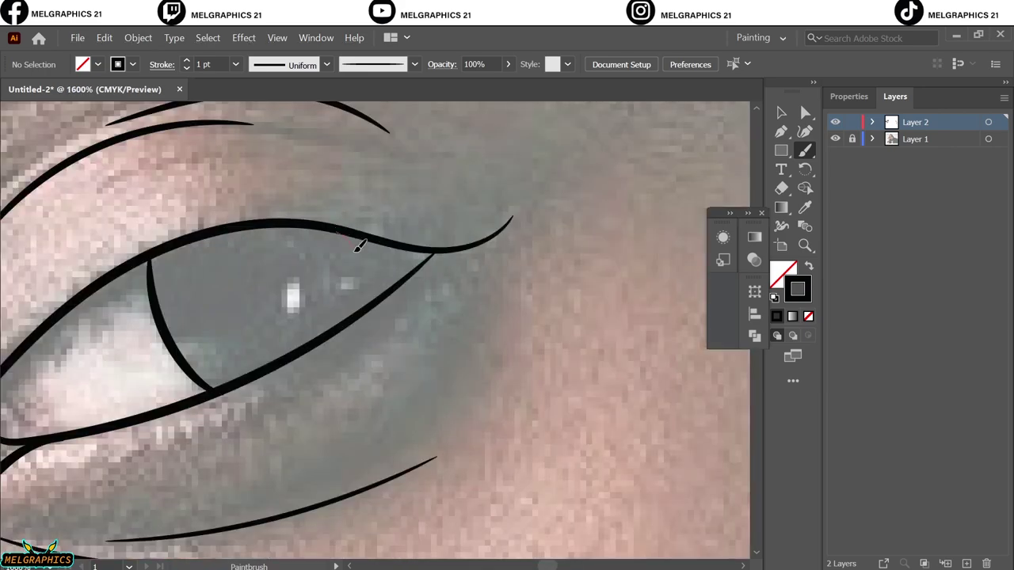
{"action": "key", "text": "ctrl+equal"}
{"action": "key", "text": "ctrl+equal"}
{"action": "key", "text": "b"}
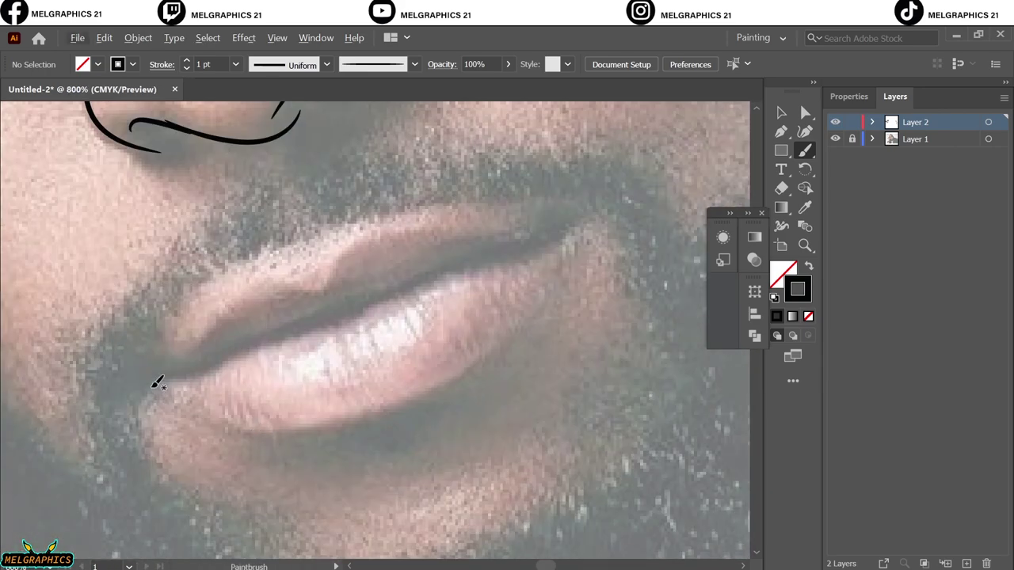
{"action": "left_click_drag", "start_coordinate": [455, 224], "coordinate": [585, 209]}
{"action": "key", "text": "ctrl+equal"}
{"action": "left_click_drag", "start_coordinate": [264, 308], "coordinate": [383, 250]}
{"action": "left_click_drag", "start_coordinate": [328, 301], "coordinate": [673, 159]}
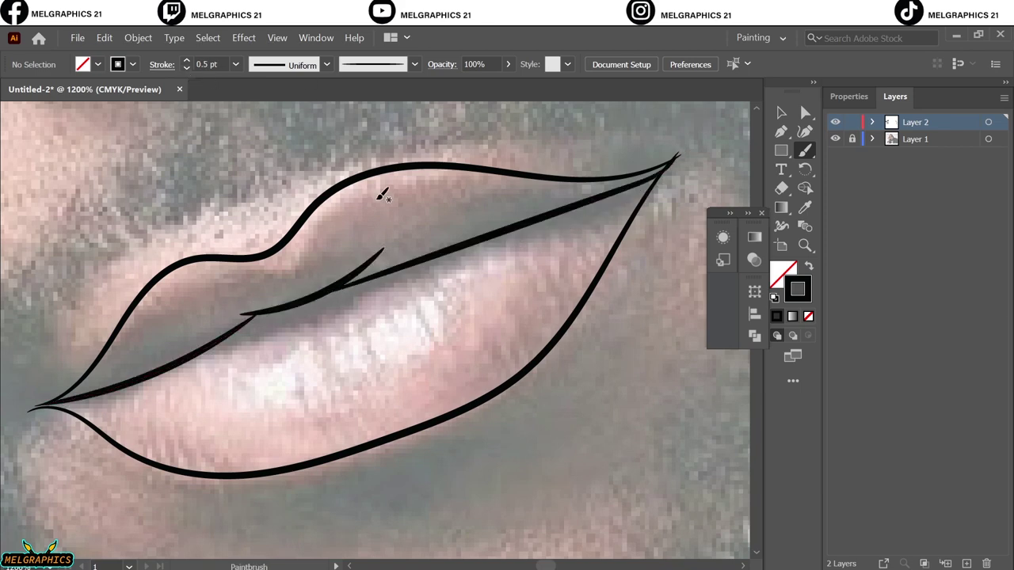
{"action": "key", "text": "ctrl+0"}
{"action": "key", "text": "ctrl+equal"}
{"action": "key", "text": "ctrl+equal"}
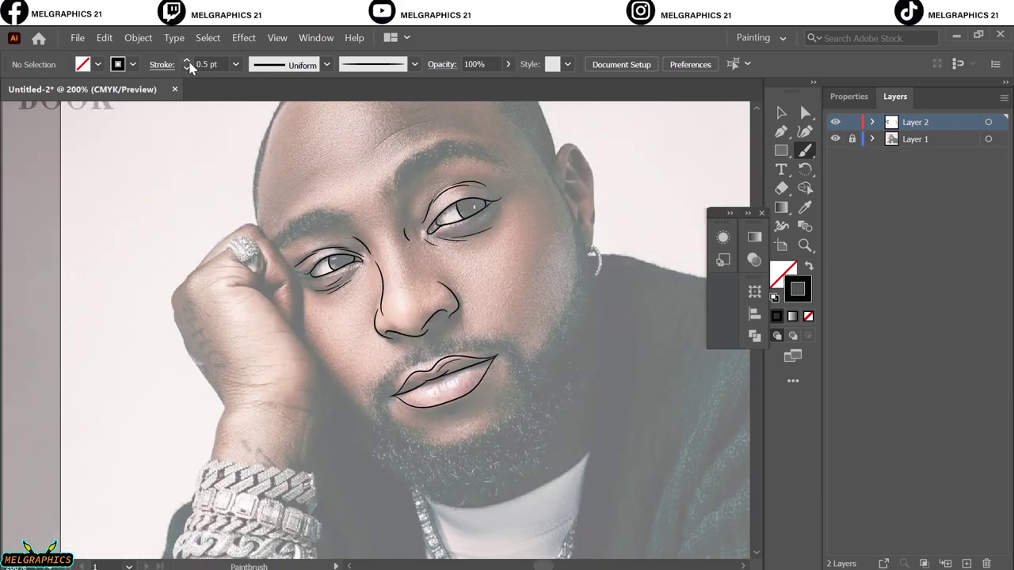
Paint a 2 pt stroke where the hand meets the face and beside the ring.
{"action": "scroll", "coordinate": [261, 277], "scroll_direction": "up", "scroll_amount": 4}
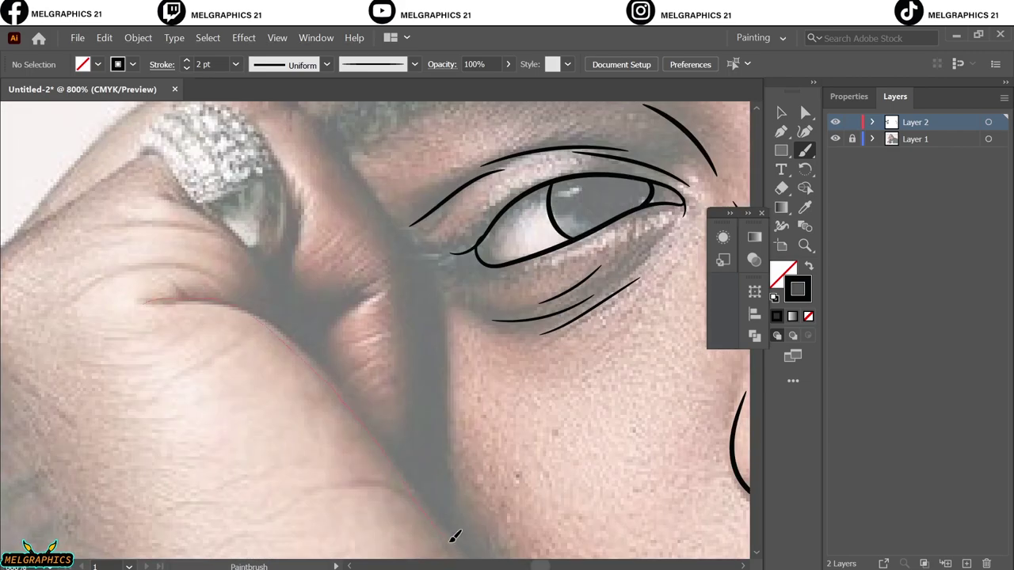
{"action": "left_click_drag", "start_coordinate": [454, 537], "coordinate": [454, 537]}
{"action": "scroll", "coordinate": [330, 180], "scroll_direction": "up", "scroll_amount": 1}
{"action": "scroll", "coordinate": [389, 503], "scroll_direction": "up", "scroll_amount": 2}
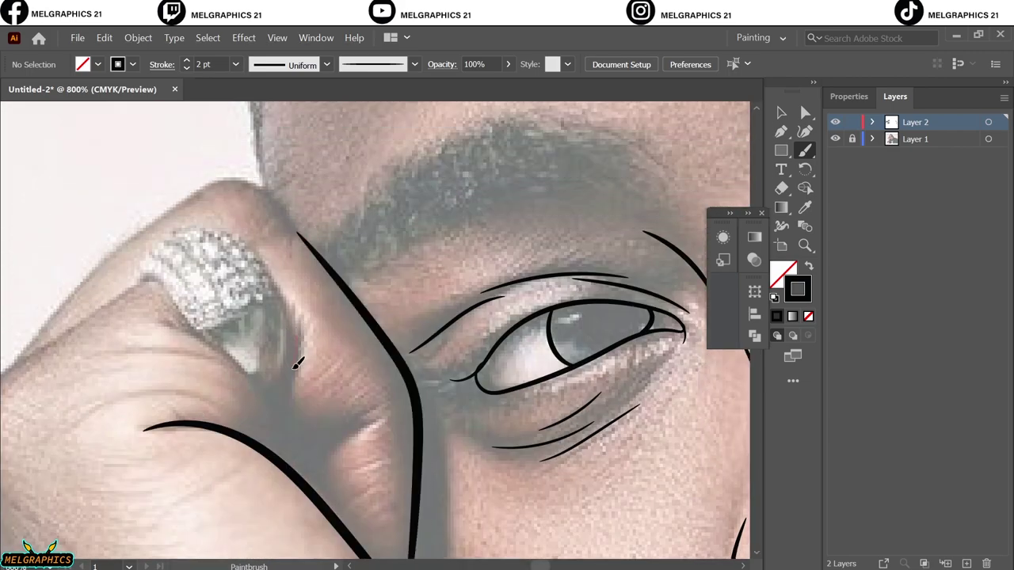
{"action": "left_click_drag", "start_coordinate": [270, 337], "coordinate": [305, 461]}
Outline the ring's edges and add curved inner ring lines at 0.75 pt.
{"action": "scroll", "coordinate": [378, 492], "scroll_direction": "up", "scroll_amount": 1}
{"action": "scroll", "coordinate": [378, 493], "scroll_direction": "up", "scroll_amount": 1}
{"action": "left_click_drag", "start_coordinate": [374, 493], "coordinate": [303, 304]}
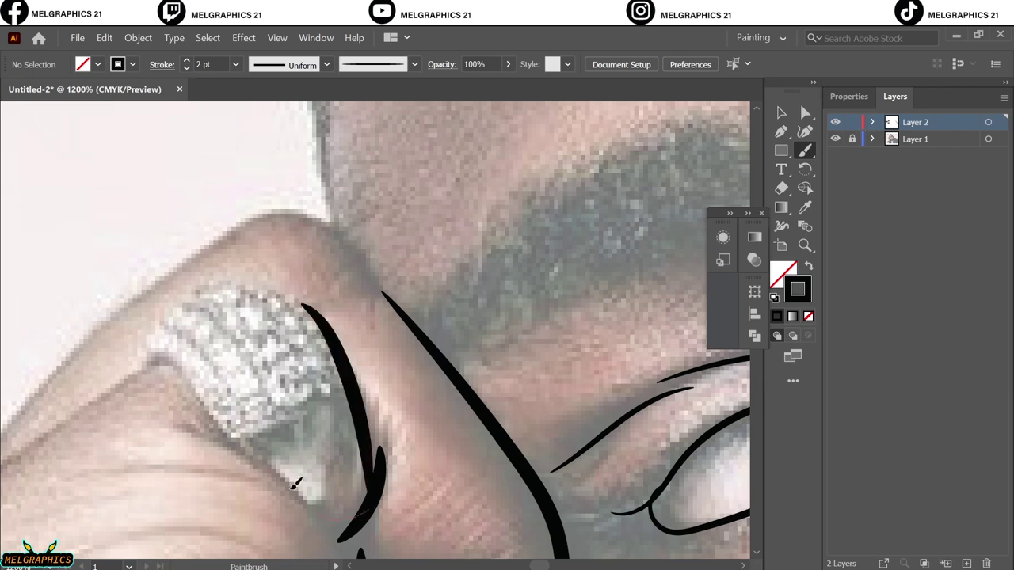
{"action": "left_click_drag", "start_coordinate": [220, 425], "coordinate": [366, 520]}
{"action": "left_click_drag", "start_coordinate": [320, 398], "coordinate": [320, 399]}
{"action": "scroll", "coordinate": [324, 170], "scroll_direction": "up", "scroll_amount": 2}
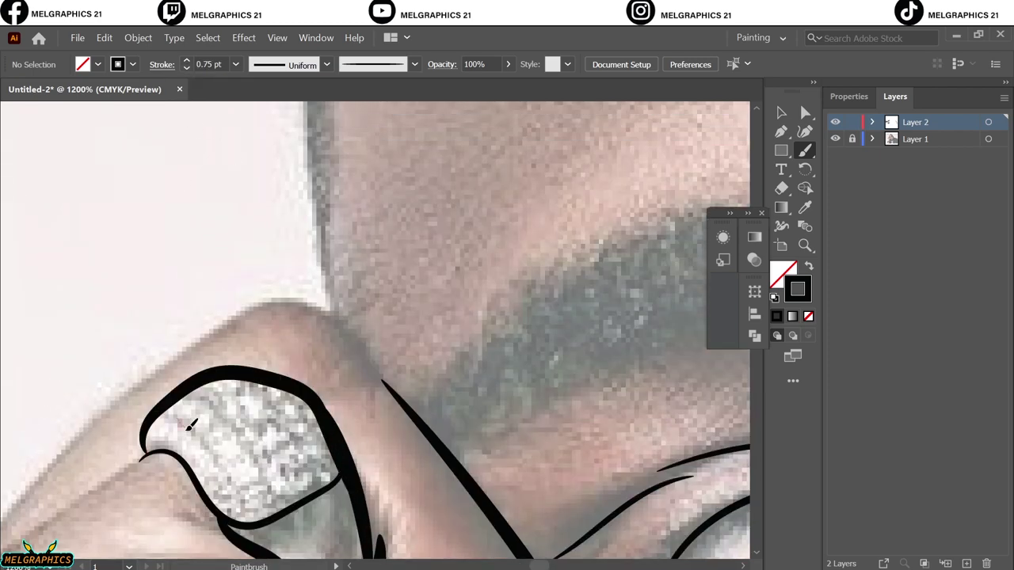
{"action": "left_click_drag", "start_coordinate": [159, 414], "coordinate": [222, 469]}
{"action": "left_click_drag", "start_coordinate": [242, 419], "coordinate": [283, 500]}
Outline the fist's top and outer edge with 2 pt brush strokes.
{"action": "key", "text": "ctrl+0"}
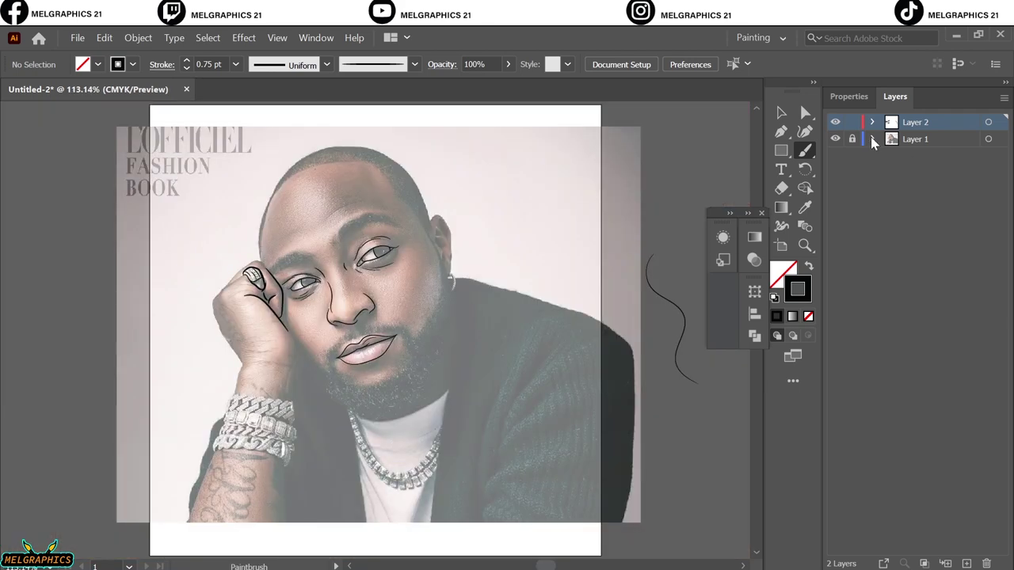
{"action": "scroll", "coordinate": [213, 290], "scroll_direction": "up", "scroll_amount": 5}
{"action": "scroll", "coordinate": [375, 244], "scroll_direction": "down", "scroll_amount": 1}
{"action": "scroll", "coordinate": [432, 292], "scroll_direction": "up", "scroll_amount": 2}
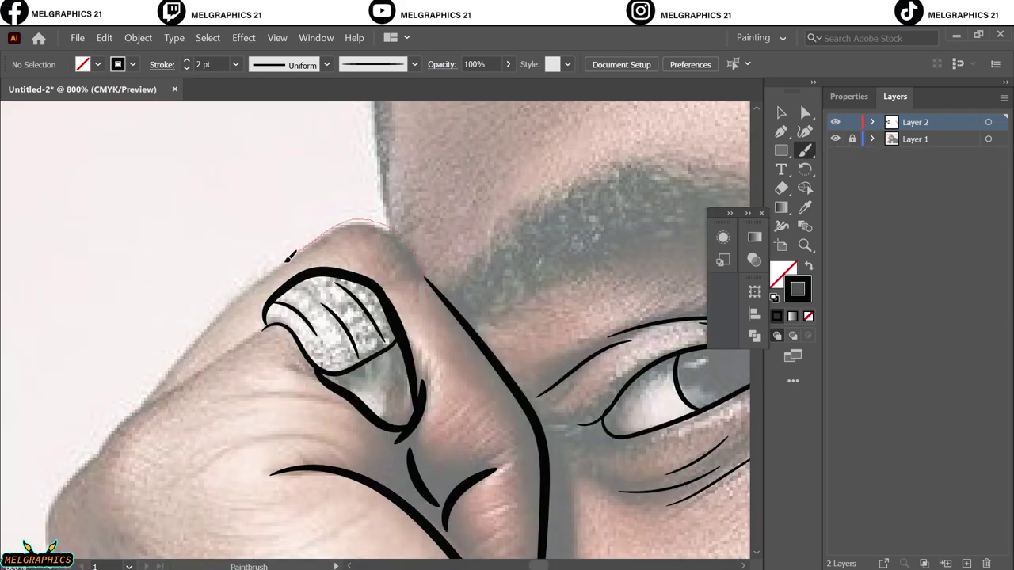
{"action": "left_click_drag", "start_coordinate": [290, 255], "coordinate": [141, 410]}
{"action": "scroll", "coordinate": [118, 427], "scroll_direction": "up", "scroll_amount": 1}
{"action": "left_click_drag", "start_coordinate": [75, 518], "coordinate": [124, 414]}
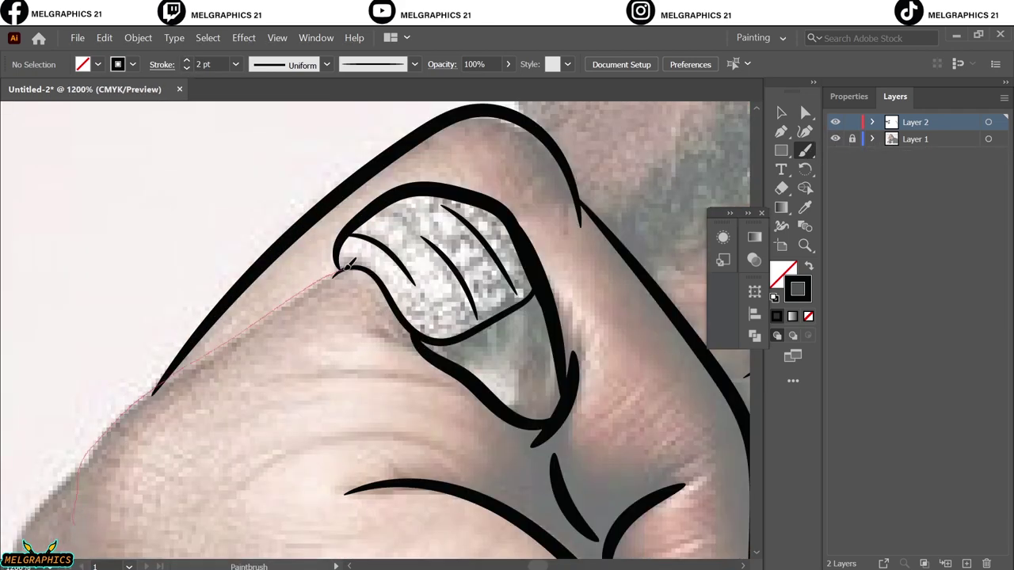
{"action": "left_click_drag", "start_coordinate": [347, 263], "coordinate": [289, 269]}
{"action": "scroll", "coordinate": [314, 369], "scroll_direction": "down", "scroll_amount": 1}
{"action": "scroll", "coordinate": [286, 235], "scroll_direction": "down", "scroll_amount": 3}
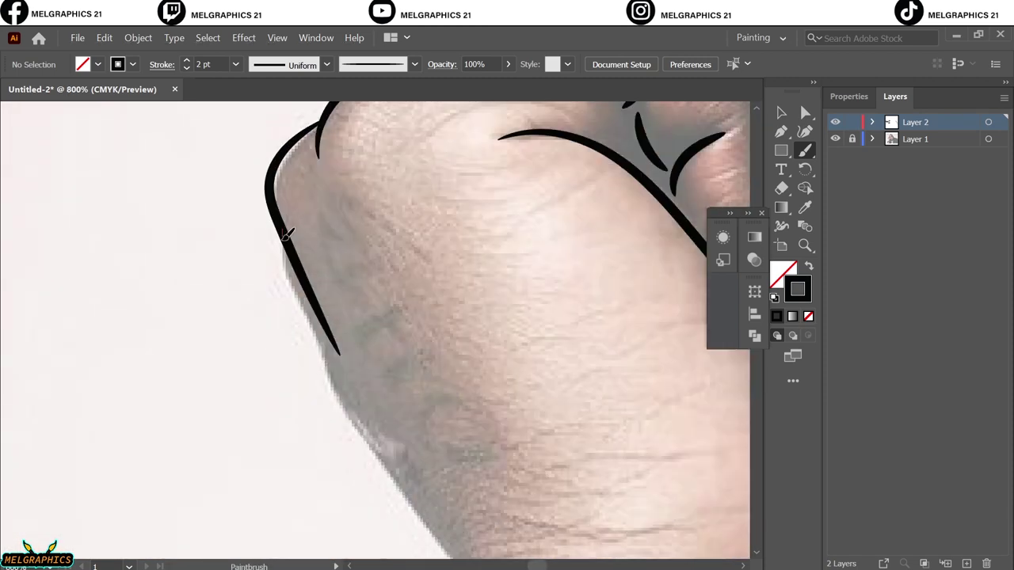
Trace the cheek edge and wrist, including the wavy bracelet cuff edge.
{"action": "left_click_drag", "start_coordinate": [388, 452], "coordinate": [388, 453]}
{"action": "scroll", "coordinate": [388, 452], "scroll_direction": "down", "scroll_amount": 4}
{"action": "left_click_drag", "start_coordinate": [331, 197], "coordinate": [361, 277]}
{"action": "scroll", "coordinate": [354, 192], "scroll_direction": "down", "scroll_amount": 1}
{"action": "left_click_drag", "start_coordinate": [438, 370], "coordinate": [476, 383]}
{"action": "scroll", "coordinate": [483, 388], "scroll_direction": "down", "scroll_amount": 5}
{"action": "scroll", "coordinate": [398, 151], "scroll_direction": "up", "scroll_amount": 4}
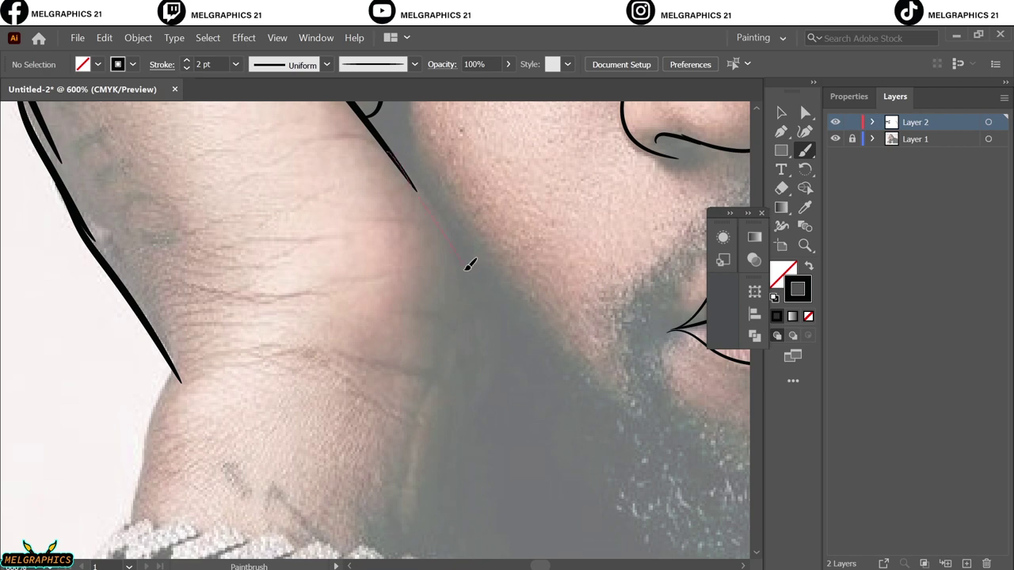
{"action": "left_click_drag", "start_coordinate": [470, 265], "coordinate": [471, 270]}
{"action": "left_click_drag", "start_coordinate": [504, 281], "coordinate": [475, 408]}
{"action": "scroll", "coordinate": [480, 389], "scroll_direction": "down", "scroll_amount": 2}
{"action": "mouse_move", "coordinate": [168, 297]}
{"action": "left_mouse_down"}
{"action": "mouse_move", "coordinate": [297, 378]}
{"action": "mouse_move", "coordinate": [373, 402]}
{"action": "mouse_move", "coordinate": [412, 430]}
{"action": "mouse_move", "coordinate": [510, 281]}
{"action": "left_mouse_up"}
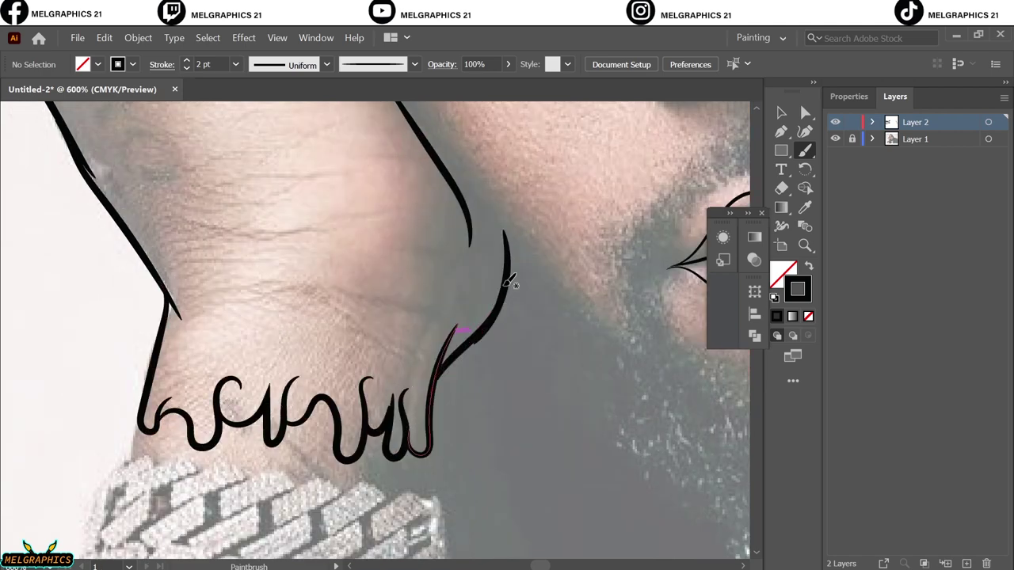
{"action": "scroll", "coordinate": [511, 281], "scroll_direction": "down", "scroll_amount": 5}
{"action": "scroll", "coordinate": [373, 277], "scroll_direction": "up", "scroll_amount": 5}
Paint thin 0.75 pt knuckle crease lines across the hand.
{"action": "mouse_move", "coordinate": [220, 374]}
{"action": "left_mouse_down"}
{"action": "mouse_move", "coordinate": [325, 336]}
{"action": "mouse_move", "coordinate": [451, 368]}
{"action": "left_mouse_up"}
{"action": "scroll", "coordinate": [325, 341], "scroll_direction": "up", "scroll_amount": 3}
{"action": "left_click_drag", "start_coordinate": [352, 414], "coordinate": [258, 418]}
{"action": "left_click_drag", "start_coordinate": [276, 398], "coordinate": [326, 366]}
{"action": "left_click_drag", "start_coordinate": [293, 364], "coordinate": [357, 352]}
{"action": "left_click_drag", "start_coordinate": [330, 264], "coordinate": [326, 269]}
{"action": "left_click_drag", "start_coordinate": [327, 261], "coordinate": [402, 258]}
{"action": "left_click_drag", "start_coordinate": [346, 325], "coordinate": [407, 322]}
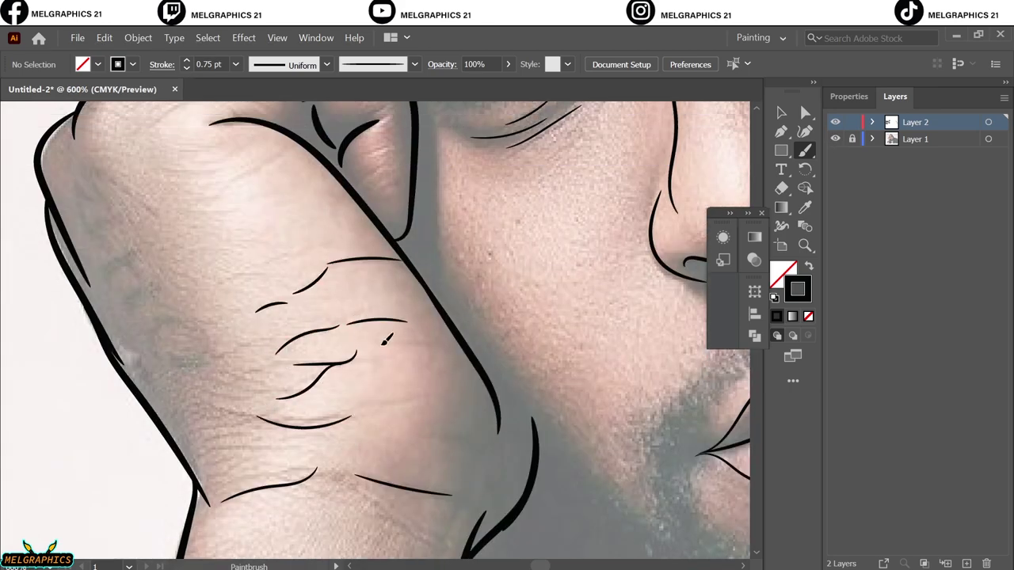
{"action": "left_click_drag", "start_coordinate": [472, 436], "coordinate": [480, 437]}
{"action": "scroll", "coordinate": [396, 356], "scroll_direction": "up", "scroll_amount": 4}
{"action": "left_click_drag", "start_coordinate": [157, 305], "coordinate": [266, 283]}
{"action": "left_click_drag", "start_coordinate": [163, 255], "coordinate": [256, 253]}
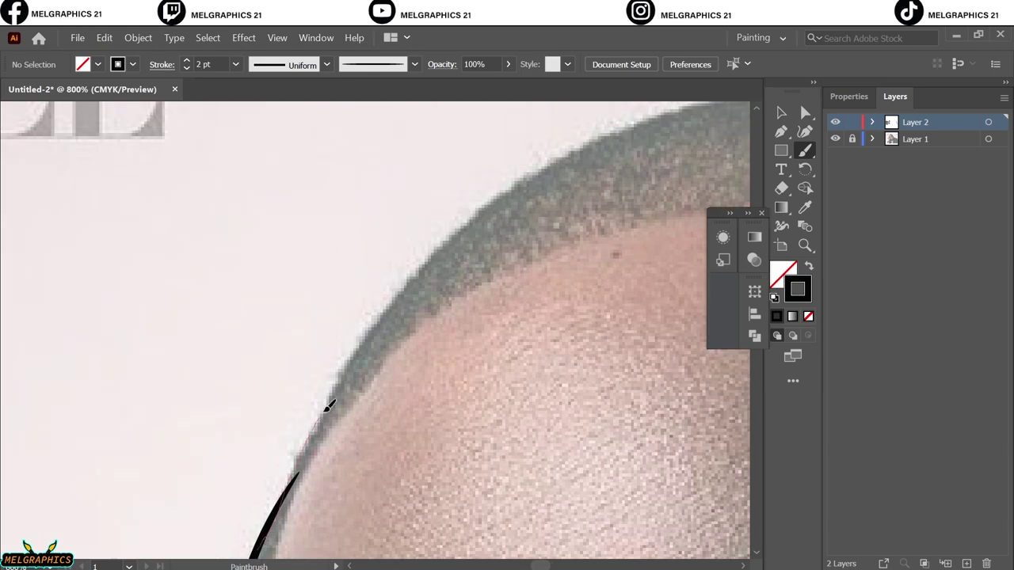
Trace the hairline, top of the head, and back of the head toward the ear.
{"action": "key", "text": "v"}
{"action": "left_click_drag", "start_coordinate": [361, 350], "coordinate": [709, 118]}
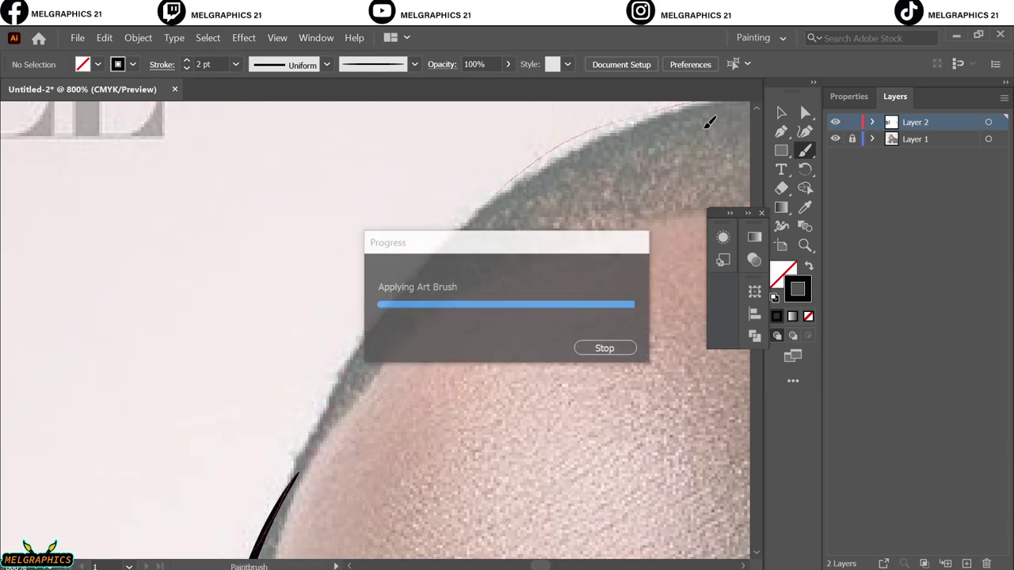
{"action": "left_click_drag", "start_coordinate": [508, 303], "coordinate": [740, 356]}
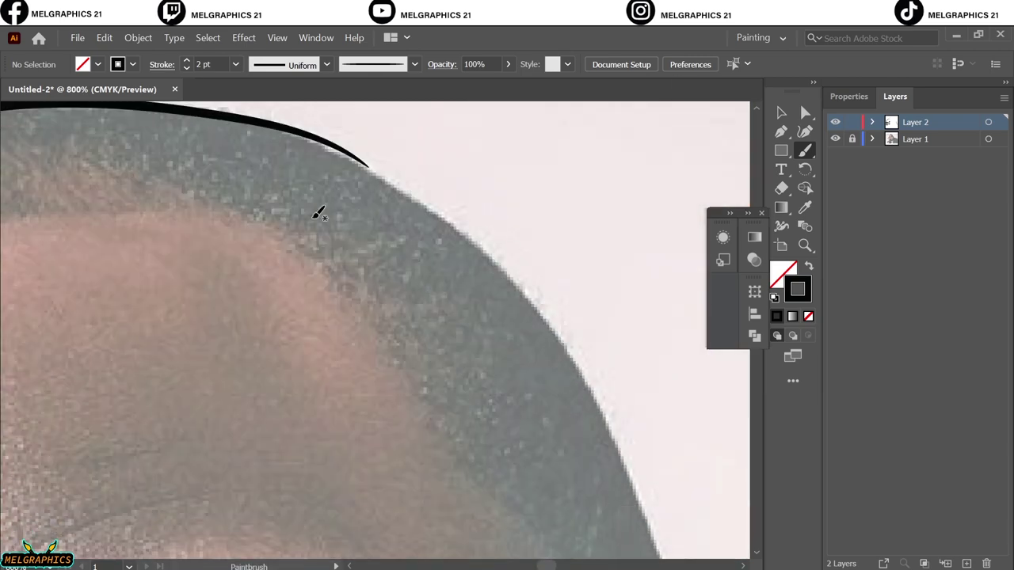
{"action": "left_click_drag", "start_coordinate": [586, 366], "coordinate": [652, 487]}
{"action": "scroll", "coordinate": [663, 333], "scroll_direction": "down", "scroll_amount": 5}
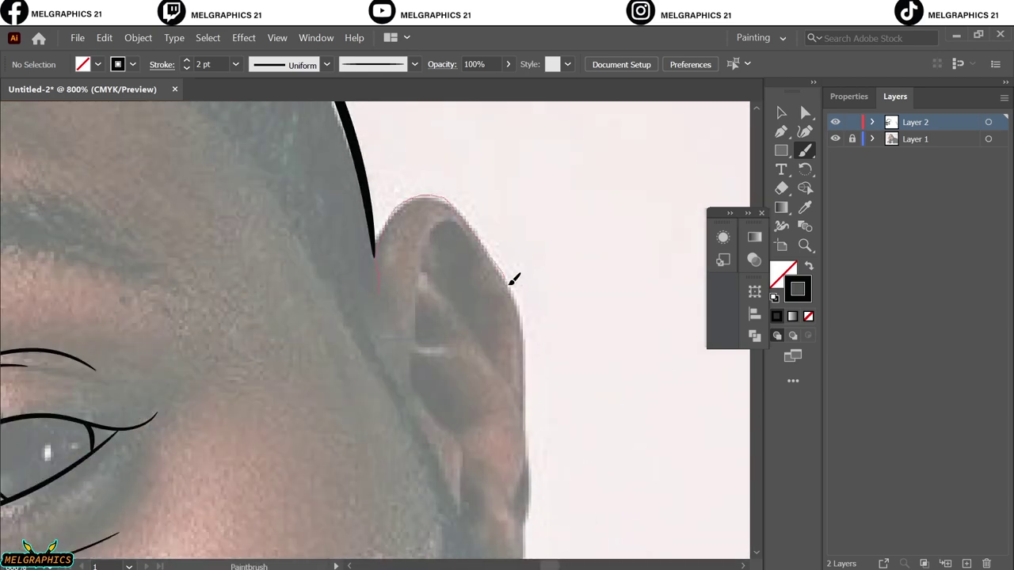
Outline the ear and earring, adding 1 pt inner-ear fold lines.
{"action": "left_click_drag", "start_coordinate": [510, 281], "coordinate": [523, 372]}
{"action": "scroll", "coordinate": [525, 267], "scroll_direction": "down", "scroll_amount": 2}
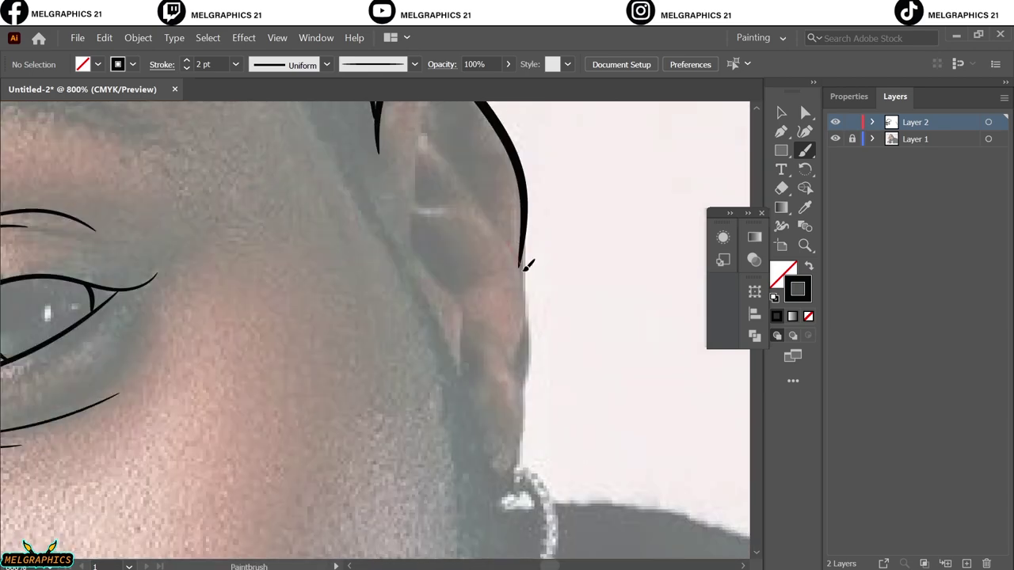
{"action": "scroll", "coordinate": [525, 267], "scroll_direction": "down", "scroll_amount": 3}
{"action": "mouse_move", "coordinate": [529, 182]}
{"action": "left_mouse_down"}
{"action": "mouse_move", "coordinate": [498, 290]}
{"action": "mouse_move", "coordinate": [504, 437]}
{"action": "left_mouse_up"}
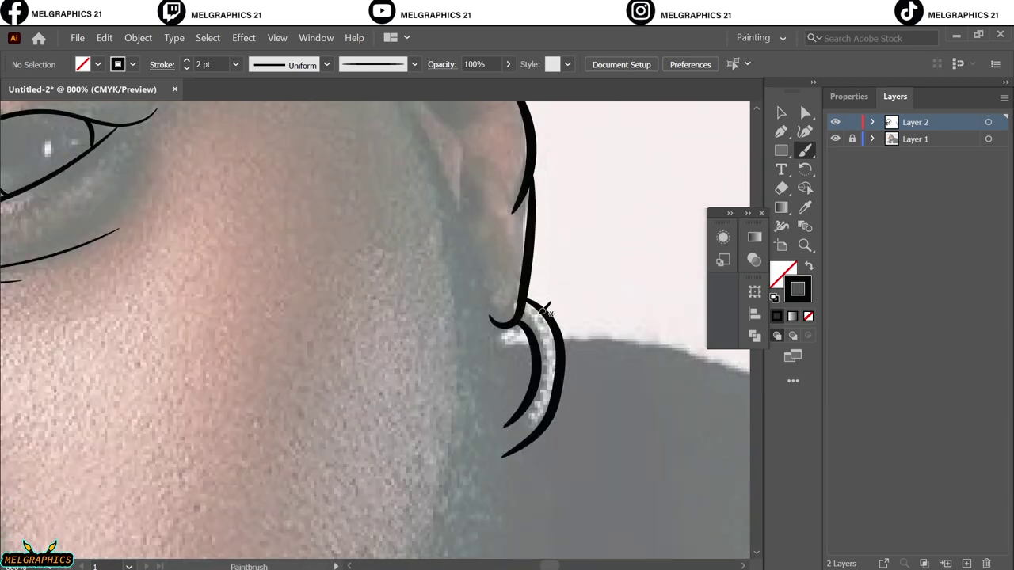
{"action": "scroll", "coordinate": [422, 309], "scroll_direction": "up", "scroll_amount": 4}
{"action": "left_click_drag", "start_coordinate": [409, 352], "coordinate": [458, 208]}
{"action": "left_click_drag", "start_coordinate": [428, 251], "coordinate": [523, 372]}
{"action": "left_click_drag", "start_coordinate": [449, 304], "coordinate": [467, 348]}
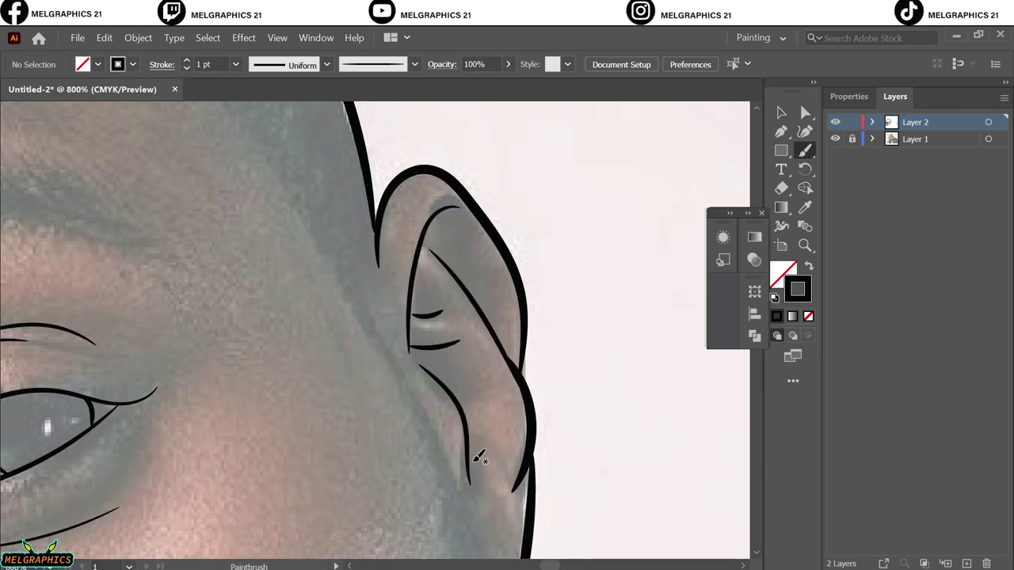
{"action": "scroll", "coordinate": [483, 396], "scroll_direction": "down", "scroll_amount": 2}
{"action": "key", "text": "ctrl+0"}
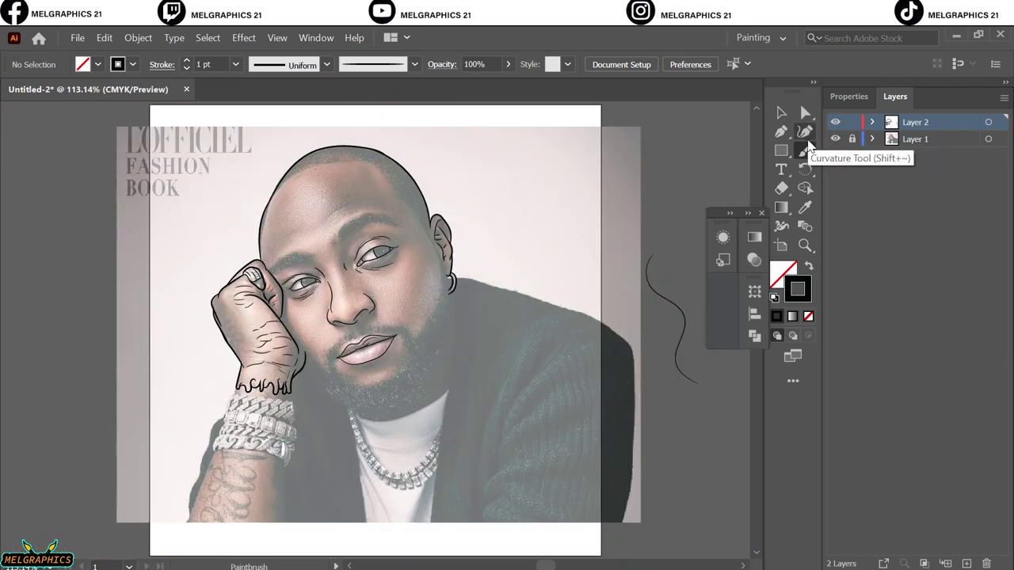
Switch to the Pencil tool with a black fill and no stroke.
{"action": "right_click", "coordinate": [804, 151]}
{"action": "left_click", "coordinate": [855, 190]}
{"action": "key", "text": "shift+x"}
{"action": "scroll", "coordinate": [260, 372], "scroll_direction": "up", "scroll_amount": 5}
{"action": "scroll", "coordinate": [260, 372], "scroll_direction": "up", "scroll_amount": 3}
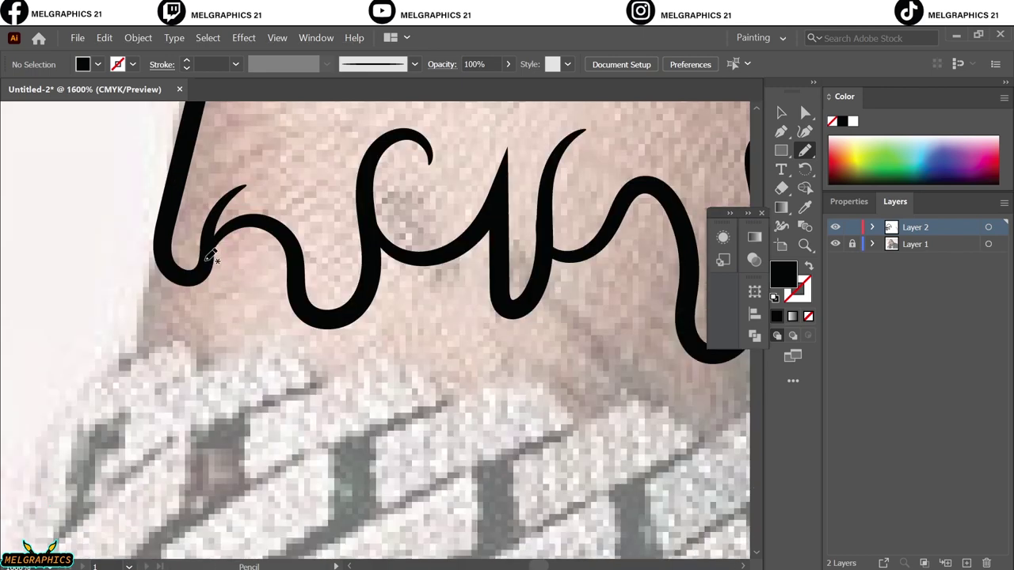
Draw several solid black drip shapes along the wrist line above the bracelets.
{"action": "left_click_drag", "start_coordinate": [302, 289], "coordinate": [304, 286]}
{"action": "left_click_drag", "start_coordinate": [246, 250], "coordinate": [247, 252]}
{"action": "left_click_drag", "start_coordinate": [377, 258], "coordinate": [388, 302]}
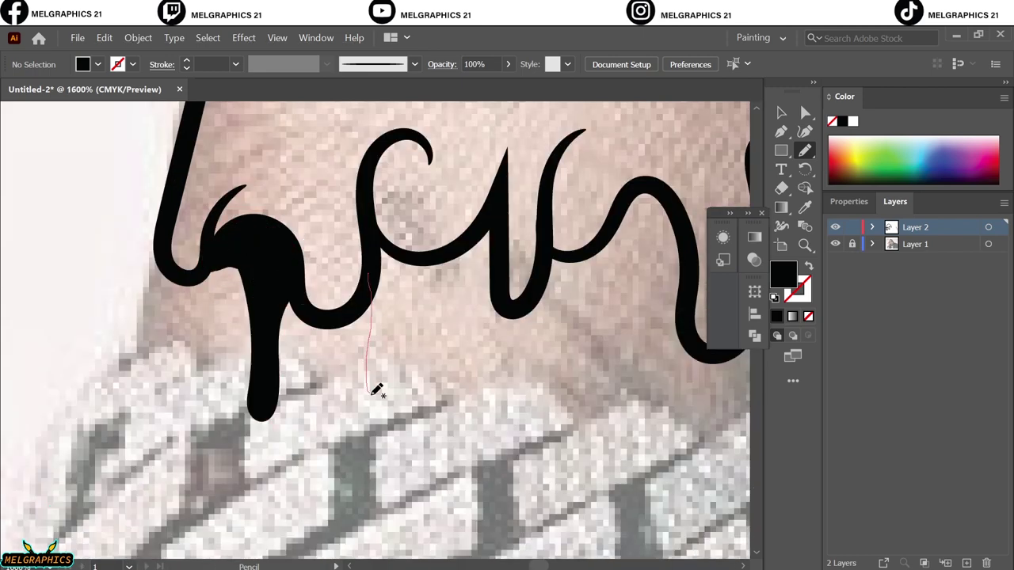
{"action": "left_click_drag", "start_coordinate": [509, 360], "coordinate": [455, 321]}
{"action": "scroll", "coordinate": [221, 291], "scroll_direction": "right", "scroll_amount": 5}
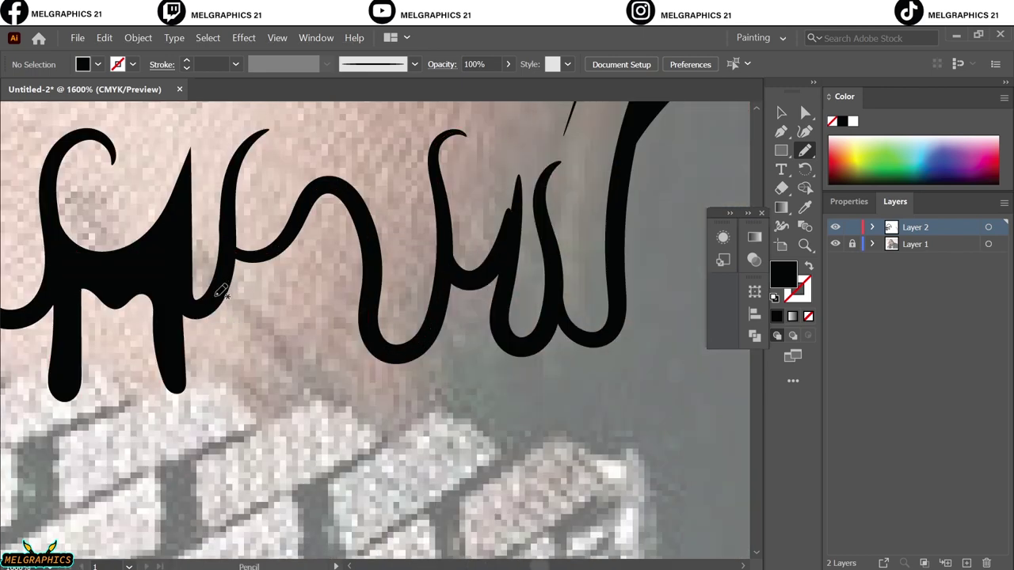
{"action": "left_click_drag", "start_coordinate": [235, 247], "coordinate": [237, 249]}
{"action": "scroll", "coordinate": [252, 355], "scroll_direction": "right", "scroll_amount": 4}
{"action": "scroll", "coordinate": [252, 355], "scroll_direction": "up", "scroll_amount": 1}
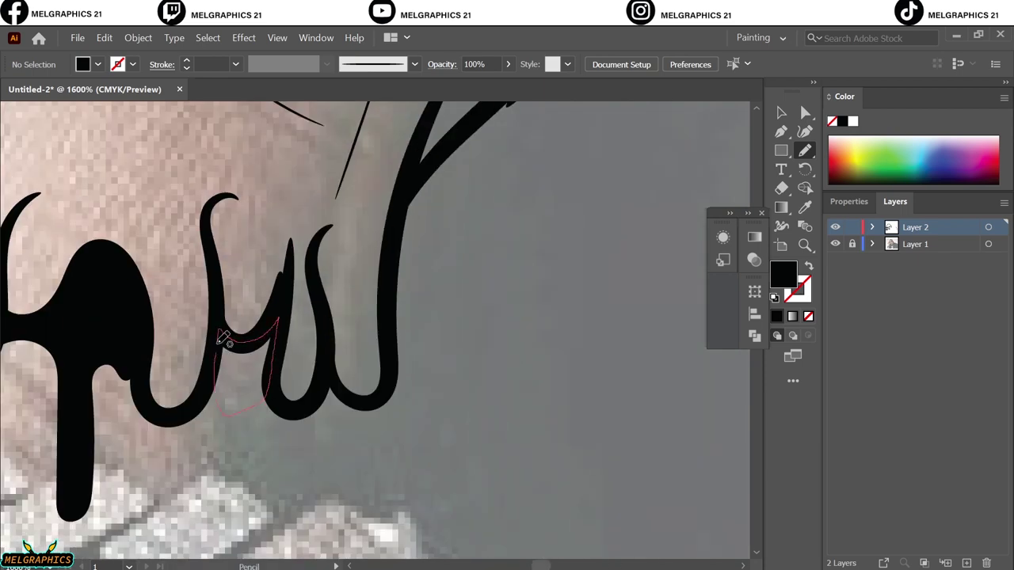
{"action": "left_click_drag", "start_coordinate": [224, 339], "coordinate": [223, 339]}
Fit the whole artboard in view and close the colour panel.
{"action": "key", "text": "ctrl+0"}
{"action": "right_click", "coordinate": [844, 96]}
{"action": "left_click", "coordinate": [860, 102]}
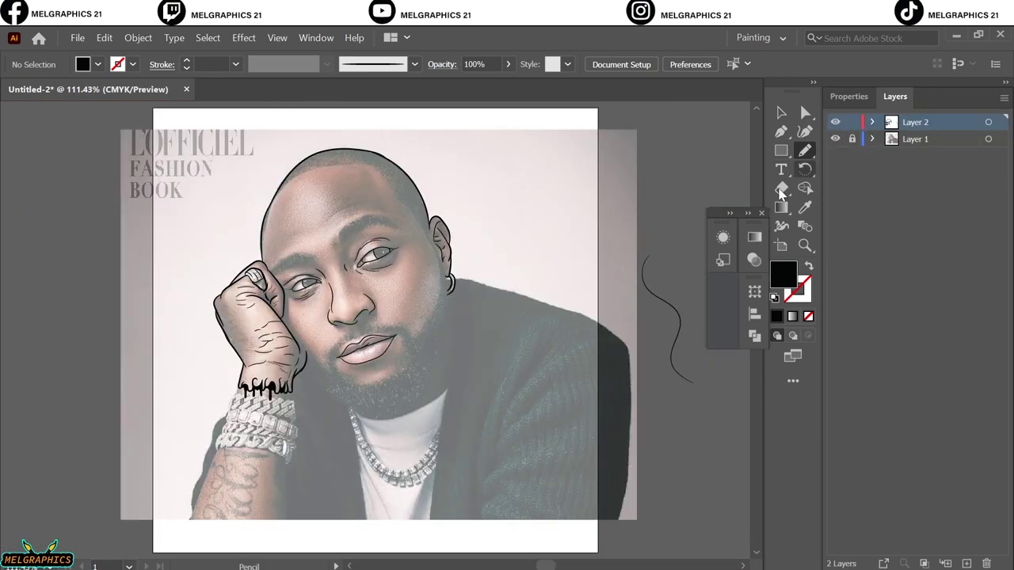
Thicken the hand's edge by the chin and the finger outline, then check the linework.
{"action": "scroll", "coordinate": [312, 331], "scroll_direction": "up", "scroll_amount": 5}
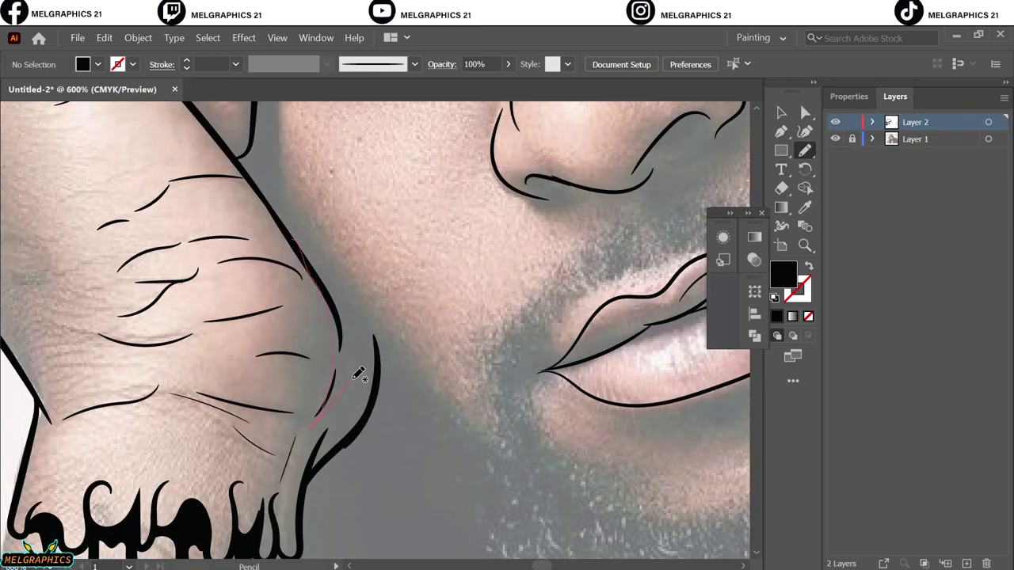
{"action": "left_click_drag", "start_coordinate": [289, 228], "coordinate": [290, 230]}
{"action": "scroll", "coordinate": [333, 357], "scroll_direction": "up", "scroll_amount": 4}
{"action": "scroll", "coordinate": [333, 356], "scroll_direction": "left", "scroll_amount": 2}
{"action": "scroll", "coordinate": [365, 436], "scroll_direction": "down", "scroll_amount": 3}
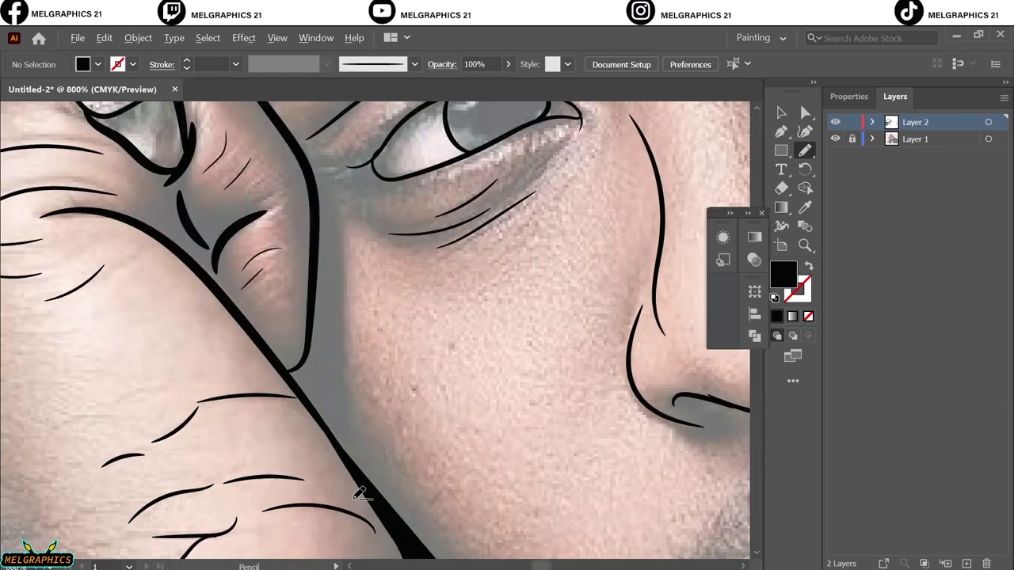
{"action": "scroll", "coordinate": [402, 523], "scroll_direction": "up", "scroll_amount": 3}
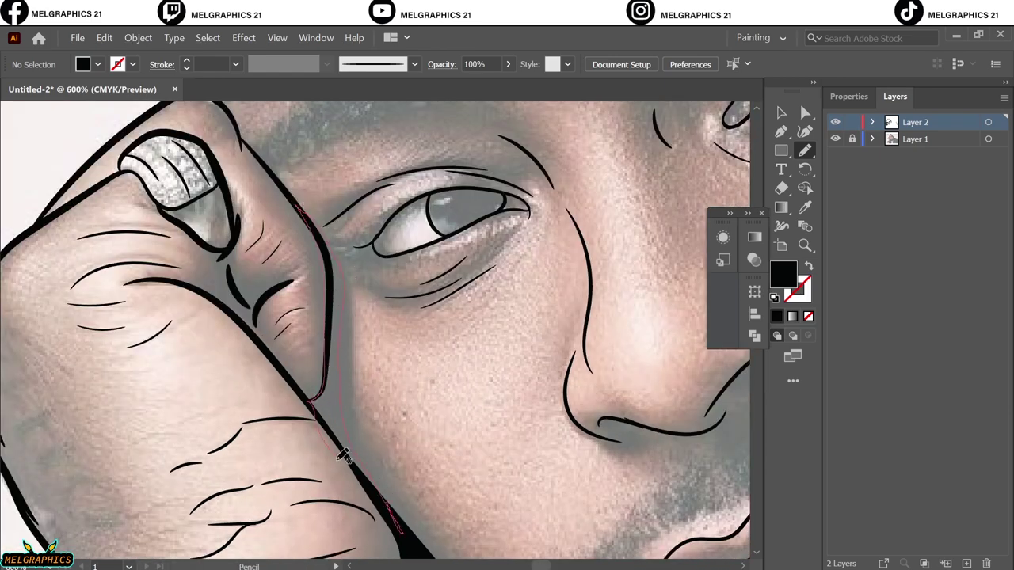
{"action": "left_click_drag", "start_coordinate": [343, 455], "coordinate": [343, 456]}
{"action": "scroll", "coordinate": [350, 384], "scroll_direction": "down", "scroll_amount": 5}
{"action": "left_click", "coordinate": [835, 139]}
Fill black shadow shapes between the fingers, inside the finger and over the ring.
{"action": "scroll", "coordinate": [266, 253], "scroll_direction": "up", "scroll_amount": 6}
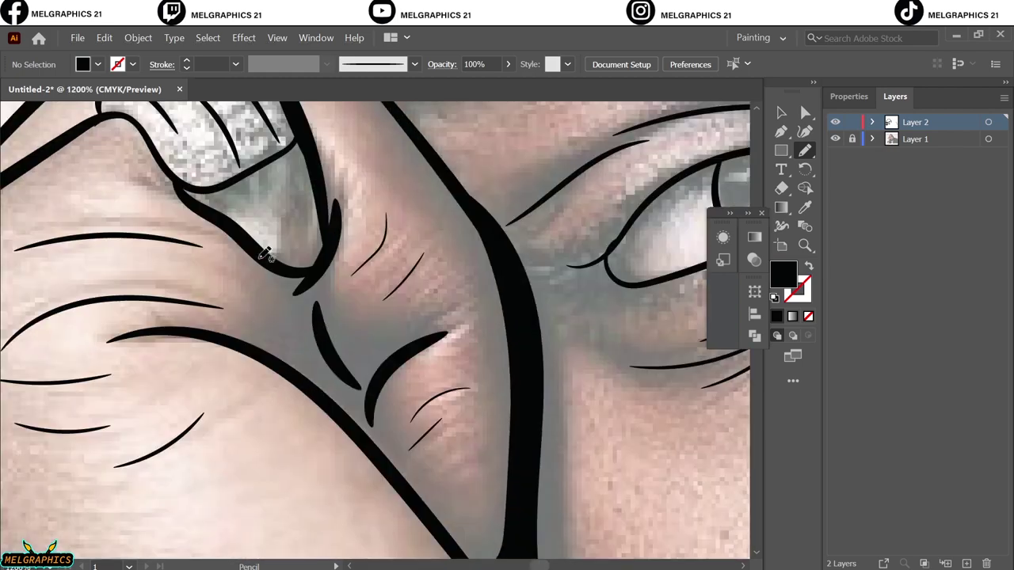
{"action": "left_click_drag", "start_coordinate": [339, 291], "coordinate": [339, 291]}
{"action": "scroll", "coordinate": [321, 376], "scroll_direction": "up", "scroll_amount": 2}
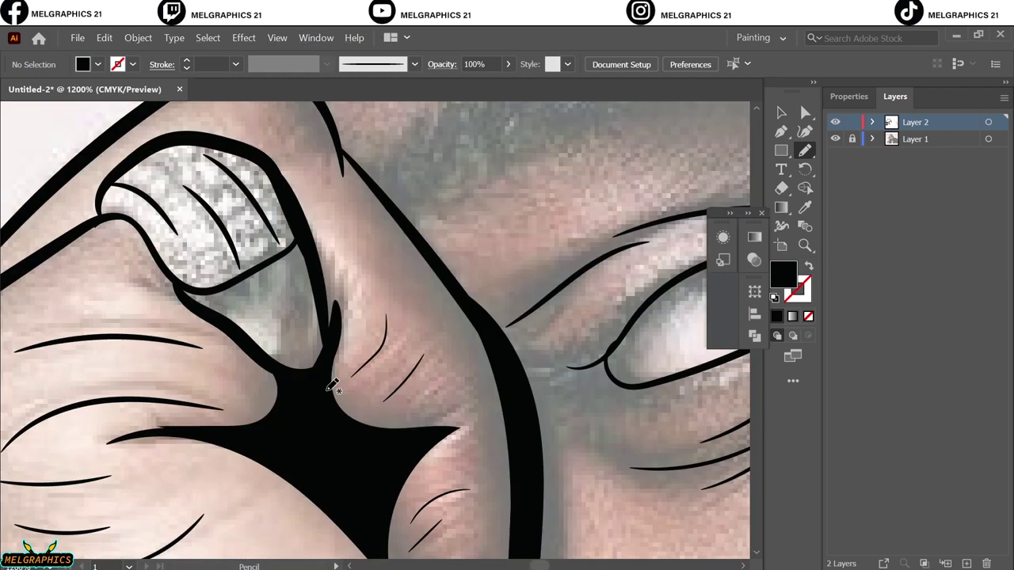
{"action": "scroll", "coordinate": [349, 443], "scroll_direction": "up", "scroll_amount": 1}
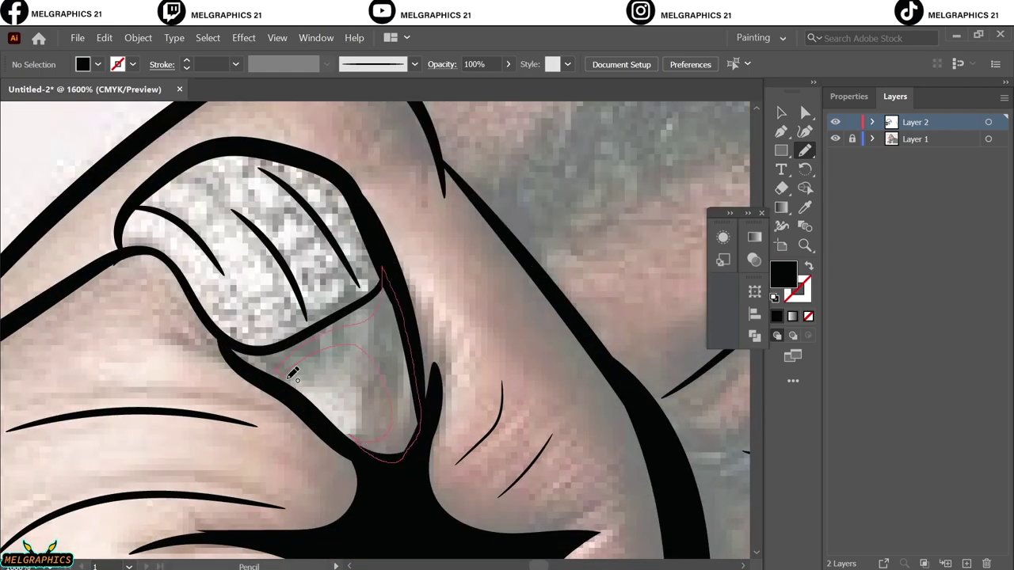
{"action": "left_click_drag", "start_coordinate": [293, 376], "coordinate": [293, 376]}
{"action": "scroll", "coordinate": [246, 471], "scroll_direction": "up", "scroll_amount": 3}
{"action": "left_click_drag", "start_coordinate": [289, 460], "coordinate": [276, 493]}
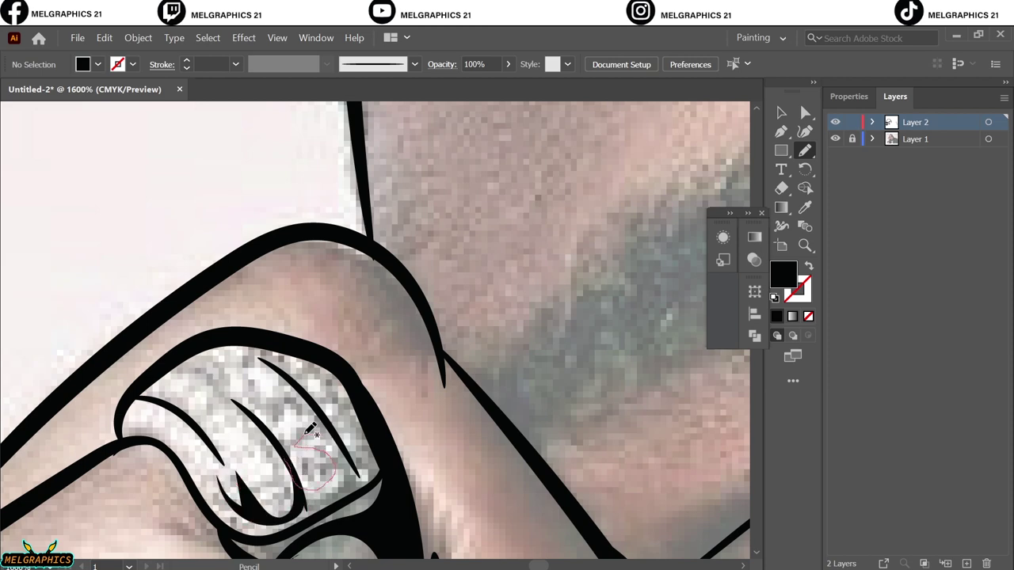
{"action": "left_click_drag", "start_coordinate": [291, 453], "coordinate": [295, 458]}
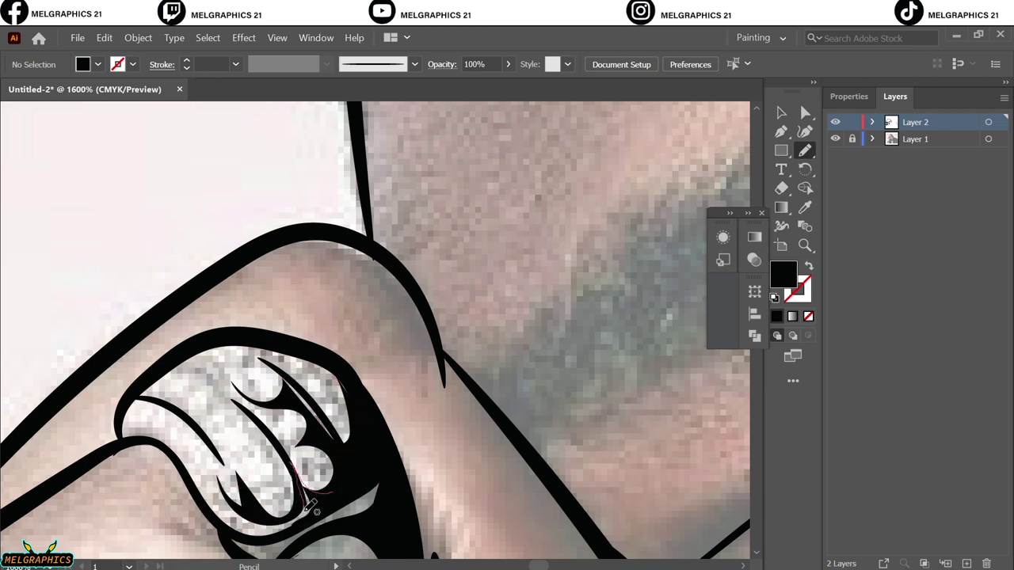
{"action": "key", "text": "ctrl+0"}
Thicken the eye lines into tapered solid black shapes.
{"action": "scroll", "coordinate": [342, 299], "scroll_direction": "up", "scroll_amount": 10}
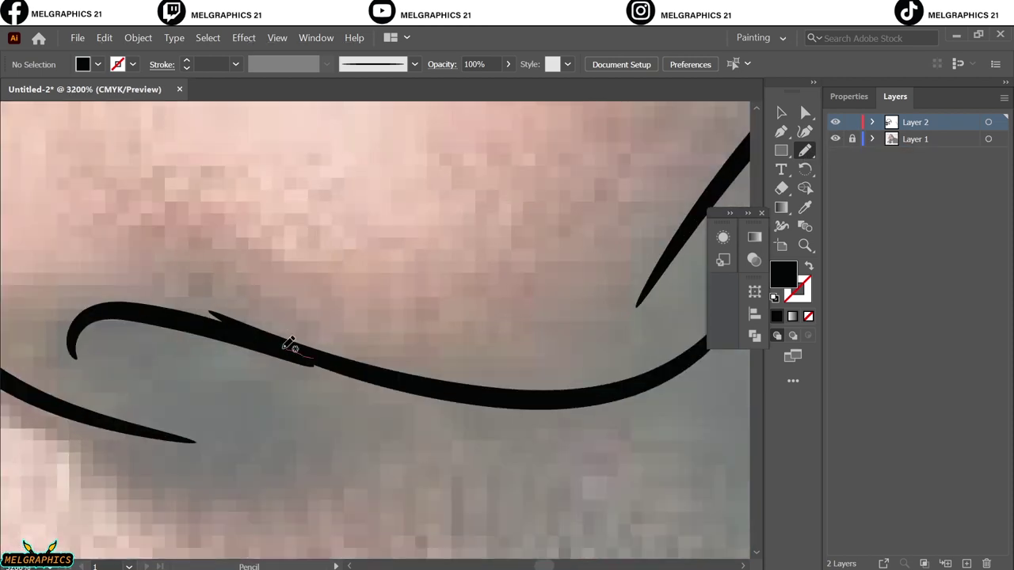
{"action": "left_click_drag", "start_coordinate": [290, 343], "coordinate": [362, 369]}
{"action": "scroll", "coordinate": [543, 340], "scroll_direction": "up", "scroll_amount": 3}
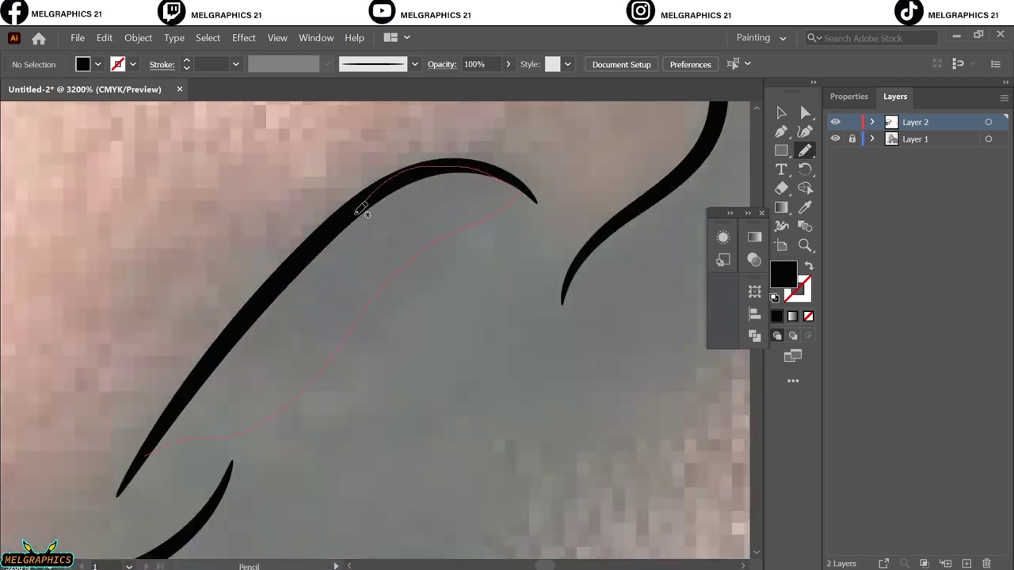
{"action": "left_click_drag", "start_coordinate": [360, 210], "coordinate": [362, 212]}
{"action": "key", "text": "ctrl+0"}
{"action": "scroll", "coordinate": [197, 442], "scroll_direction": "up", "scroll_amount": 10}
Add more tapered black fills, tips and a small spike along the facial lines.
{"action": "mouse_move", "coordinate": [309, 424]}
{"action": "left_mouse_down"}
{"action": "mouse_move", "coordinate": [413, 402]}
{"action": "mouse_move", "coordinate": [113, 425]}
{"action": "left_mouse_up"}
{"action": "scroll", "coordinate": [114, 426], "scroll_direction": "down", "scroll_amount": 2}
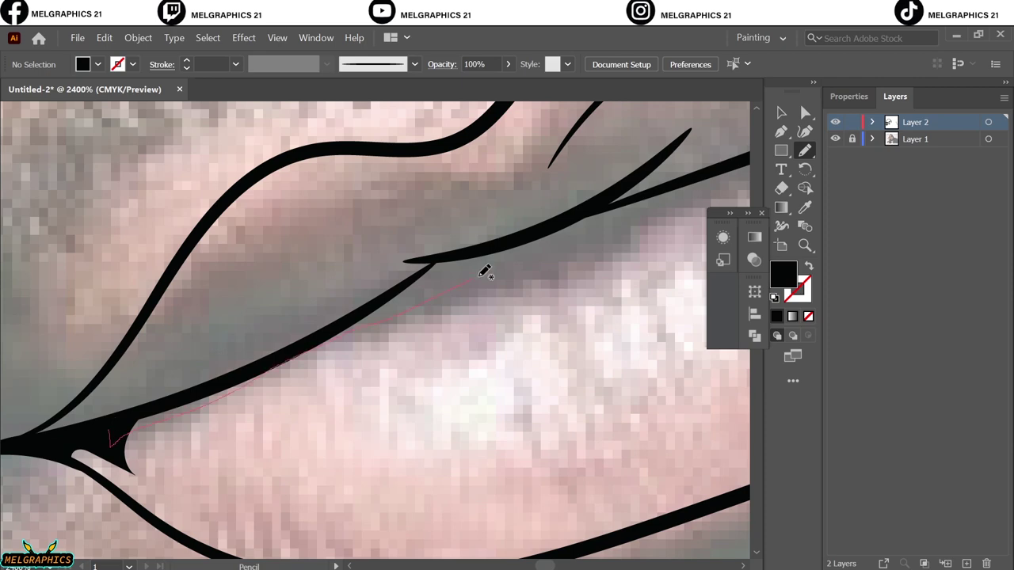
{"action": "left_click_drag", "start_coordinate": [479, 277], "coordinate": [455, 258]}
{"action": "left_click_drag", "start_coordinate": [60, 427], "coordinate": [57, 429]}
{"action": "scroll", "coordinate": [258, 309], "scroll_direction": "up", "scroll_amount": 3}
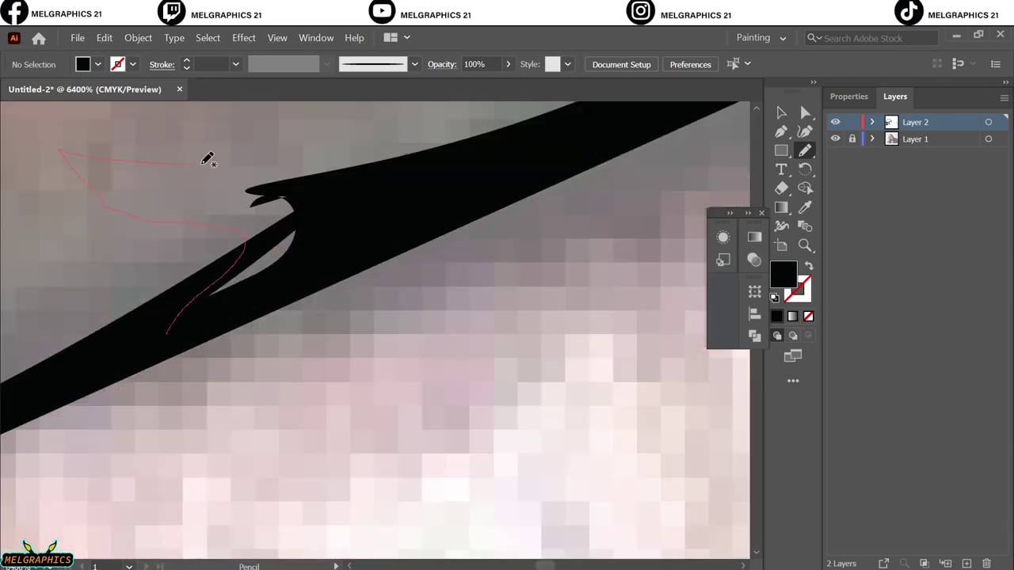
{"action": "left_click_drag", "start_coordinate": [208, 159], "coordinate": [459, 139]}
{"action": "scroll", "coordinate": [136, 398], "scroll_direction": "down", "scroll_amount": 2}
Thicken the lip line and add tapered black shapes at the mouth corner.
{"action": "left_click_drag", "start_coordinate": [263, 347], "coordinate": [270, 342]}
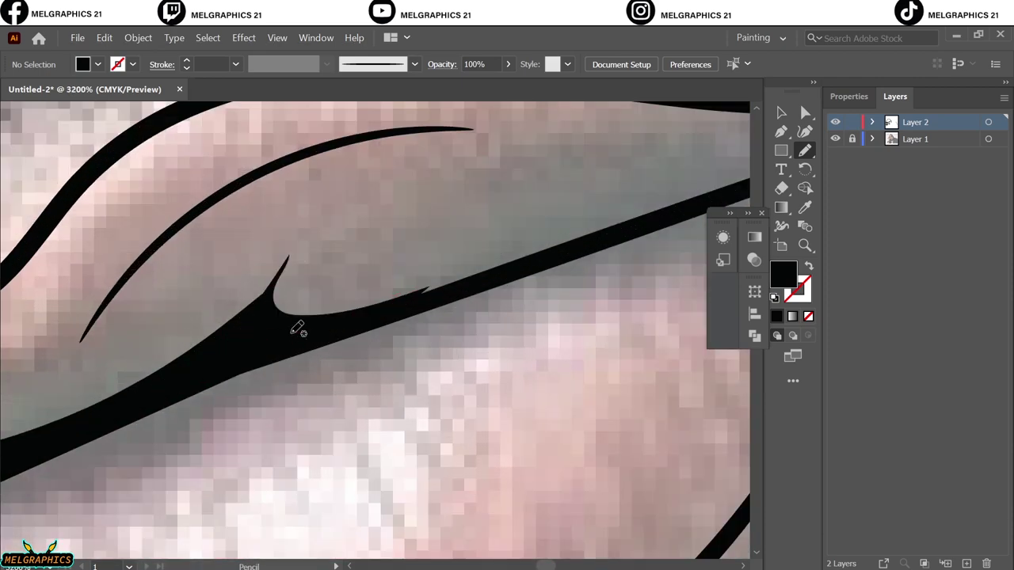
{"action": "scroll", "coordinate": [460, 292], "scroll_direction": "right", "scroll_amount": 5}
{"action": "left_click_drag", "start_coordinate": [428, 412], "coordinate": [398, 319]}
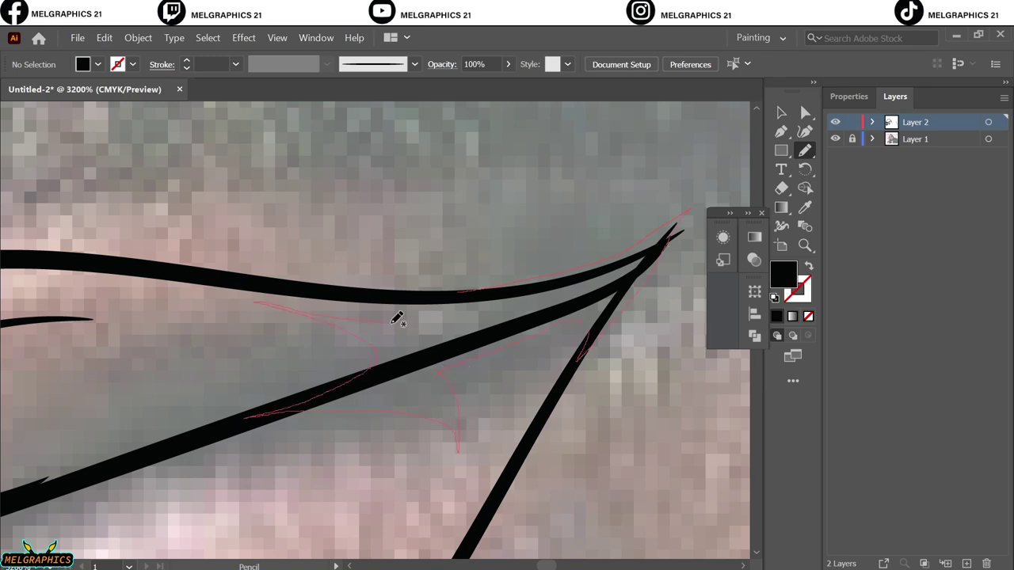
{"action": "scroll", "coordinate": [398, 319], "scroll_direction": "left", "scroll_amount": 5}
{"action": "mouse_move", "coordinate": [253, 416]}
{"action": "left_mouse_down"}
{"action": "mouse_move", "coordinate": [554, 317]}
{"action": "mouse_move", "coordinate": [424, 400]}
{"action": "mouse_move", "coordinate": [430, 375]}
{"action": "left_mouse_up"}
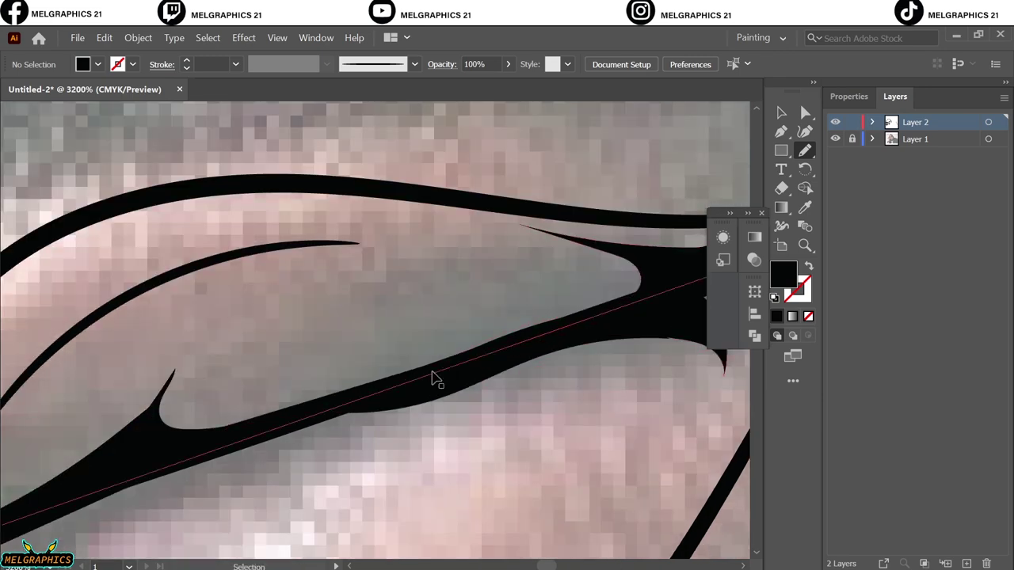
{"action": "key", "text": "ctrl+0"}
{"action": "left_click", "coordinate": [835, 139]}
With the Paintbrush and black stroke, add two strokes thickening the lip corner.
{"action": "key", "text": "b"}
{"action": "key", "text": "shift+x"}
{"action": "scroll", "coordinate": [380, 347], "scroll_direction": "up", "scroll_amount": 5}
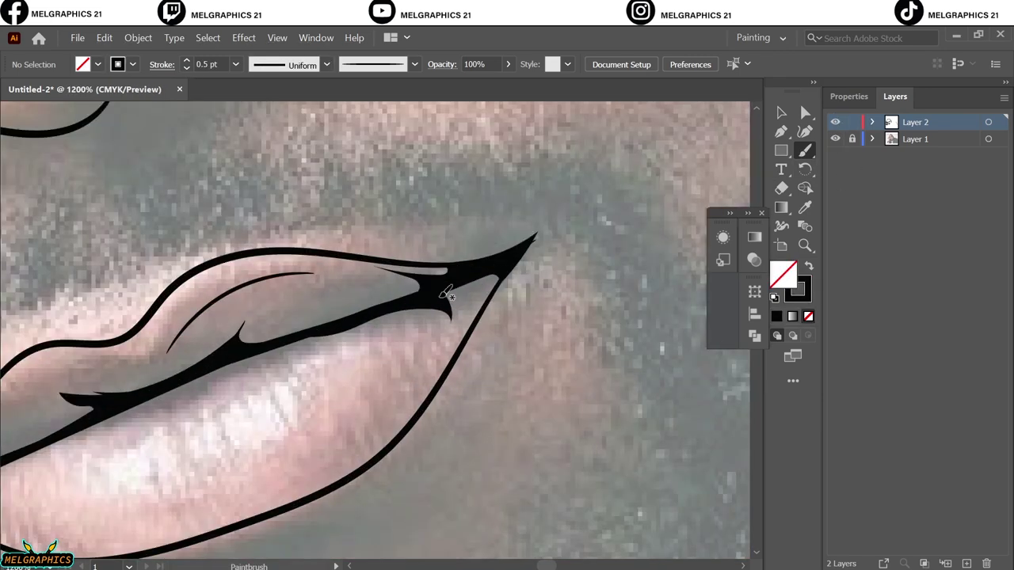
{"action": "scroll", "coordinate": [437, 249], "scroll_direction": "up", "scroll_amount": 4}
{"action": "left_click_drag", "start_coordinate": [404, 458], "coordinate": [464, 356]}
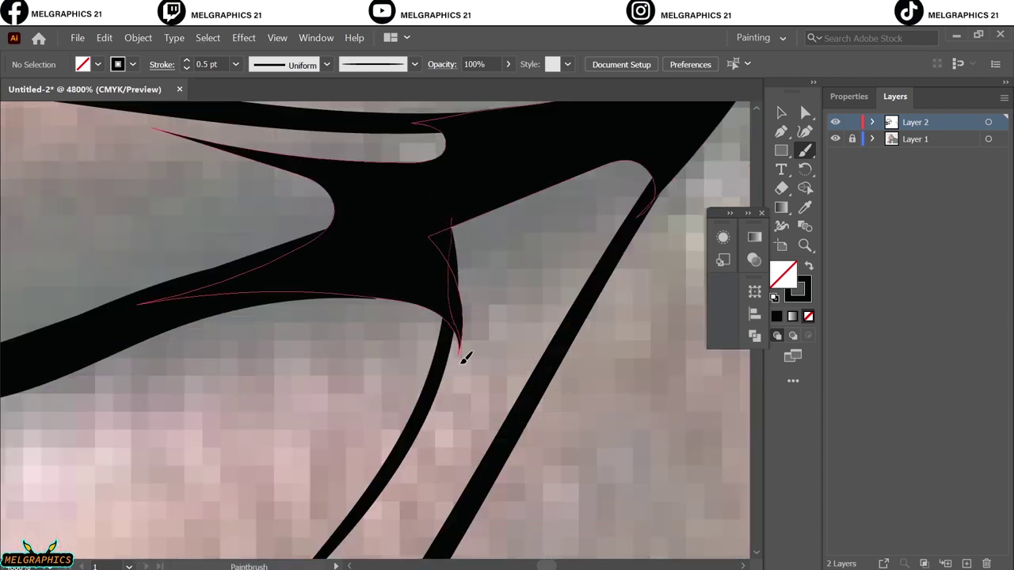
{"action": "key", "text": "ctrl+0"}
{"action": "scroll", "coordinate": [403, 197], "scroll_direction": "up", "scroll_amount": 5}
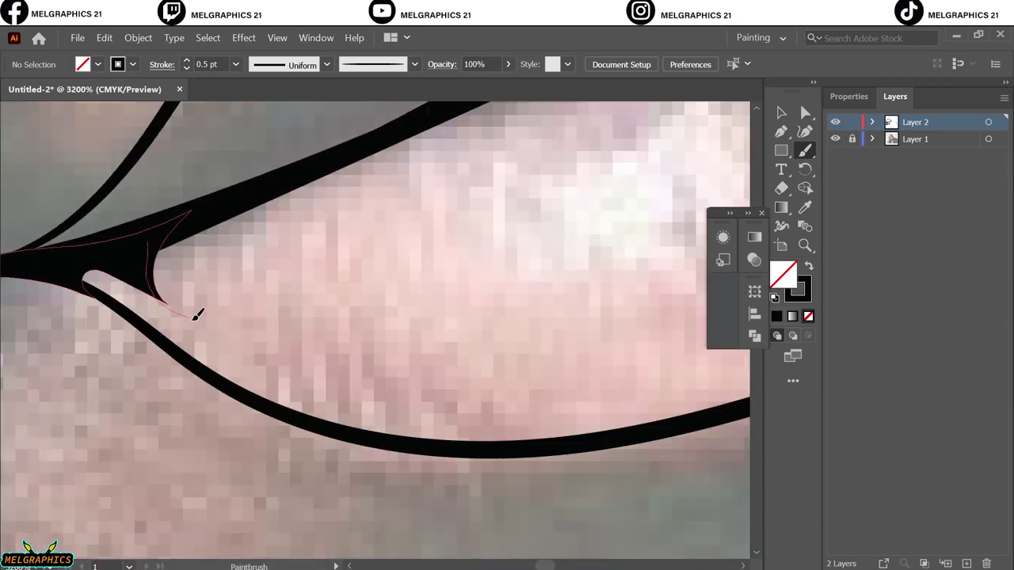
{"action": "left_click_drag", "start_coordinate": [146, 250], "coordinate": [197, 314]}
{"action": "key", "text": "ctrl+0"}
{"action": "left_click", "coordinate": [835, 139]}
Brush a crease line across the forehead.
{"action": "scroll", "coordinate": [325, 199], "scroll_direction": "up", "scroll_amount": 5}
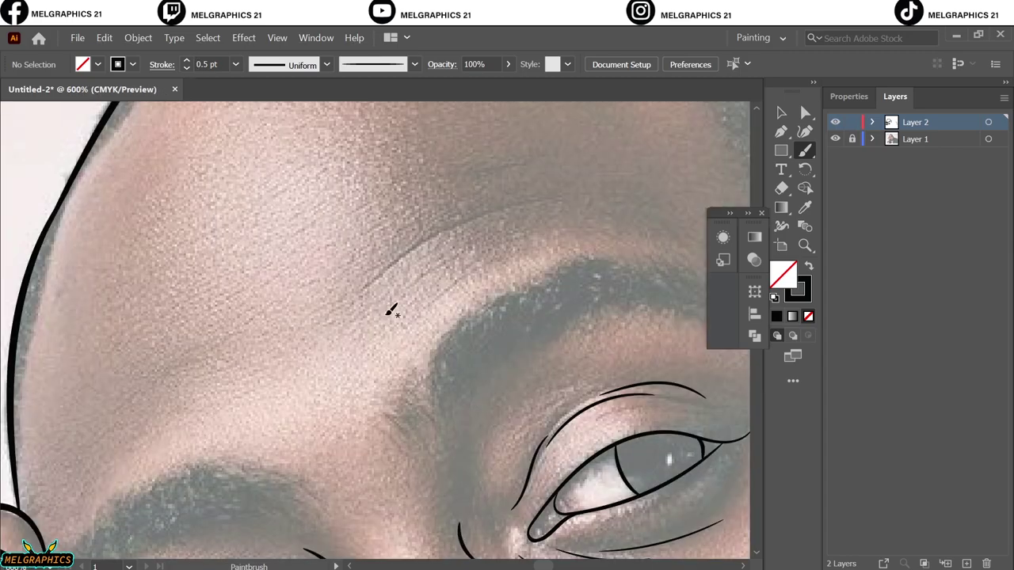
{"action": "left_click_drag", "start_coordinate": [290, 385], "coordinate": [434, 312]}
{"action": "scroll", "coordinate": [491, 298], "scroll_direction": "down", "scroll_amount": 5}
With the black-filled Pencil, fill the first eye's inner corner and iris.
{"action": "left_click", "coordinate": [808, 268]}
{"action": "key", "text": "n"}
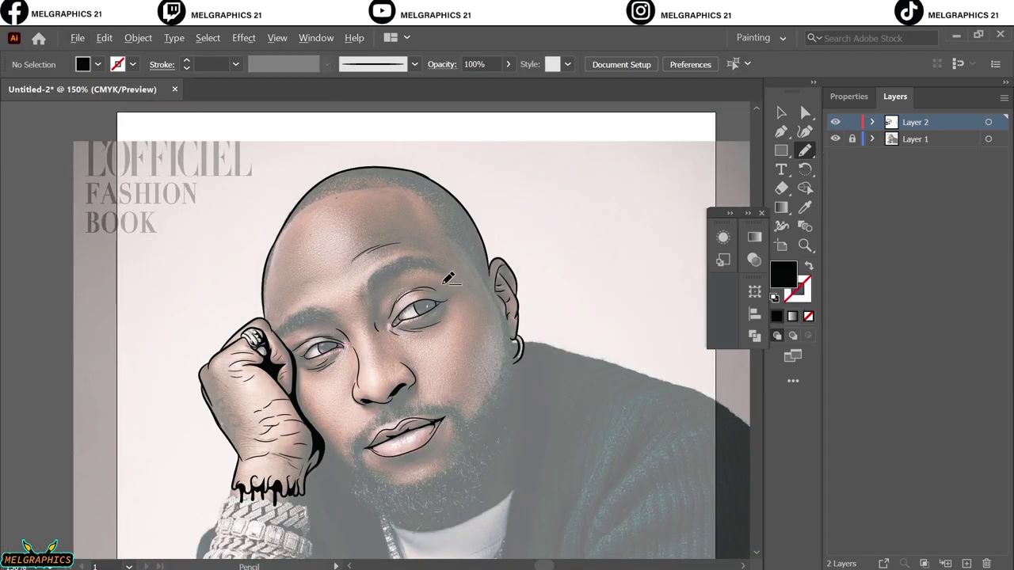
{"action": "scroll", "coordinate": [412, 308], "scroll_direction": "up", "scroll_amount": 5}
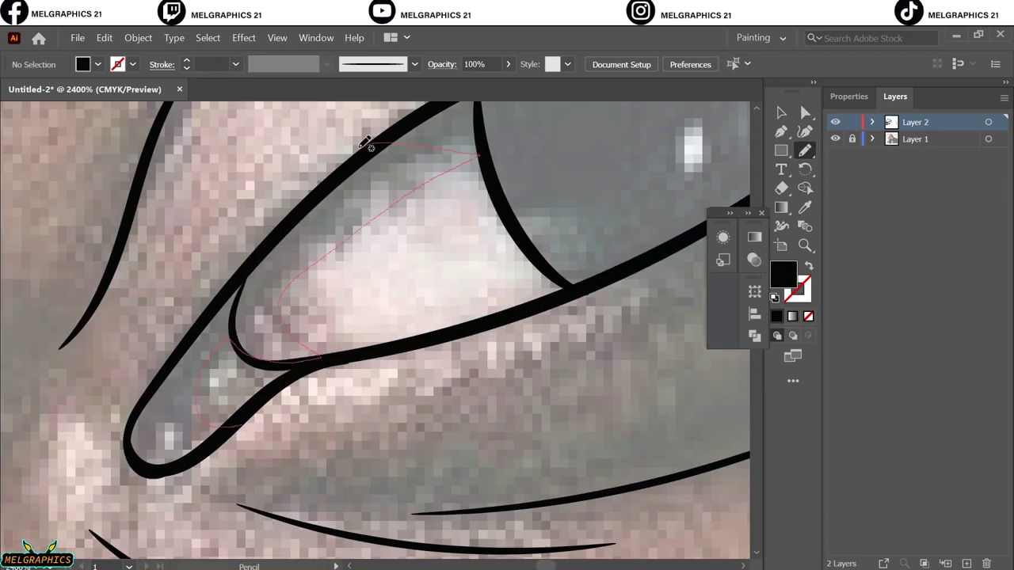
{"action": "left_click_drag", "start_coordinate": [366, 142], "coordinate": [129, 420]}
{"action": "scroll", "coordinate": [185, 389], "scroll_direction": "right", "scroll_amount": 3}
{"action": "scroll", "coordinate": [140, 407], "scroll_direction": "up", "scroll_amount": 3}
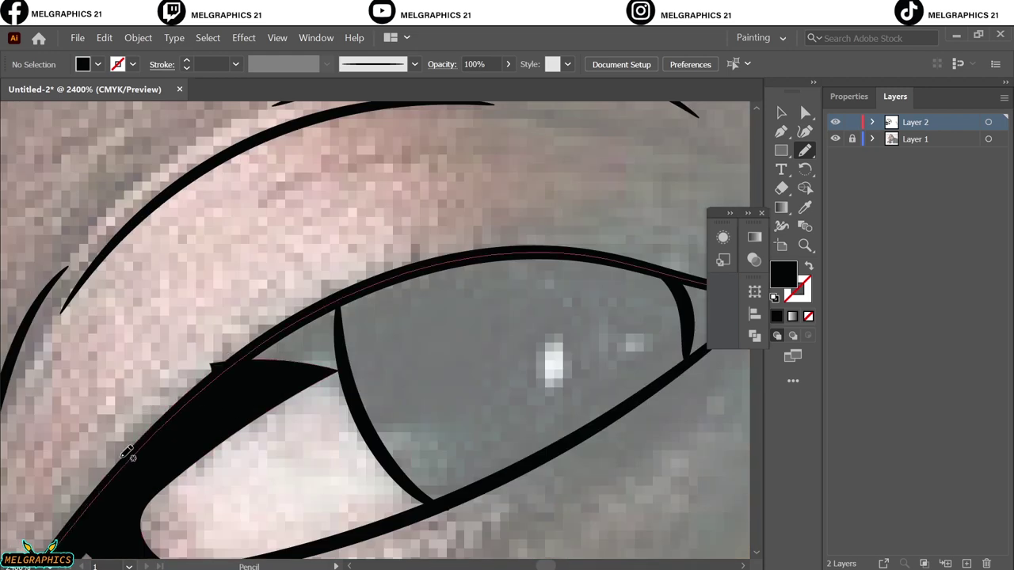
{"action": "left_click_drag", "start_coordinate": [240, 333], "coordinate": [148, 459]}
{"action": "scroll", "coordinate": [147, 459], "scroll_direction": "right", "scroll_amount": 3}
{"action": "scroll", "coordinate": [147, 459], "scroll_direction": "up", "scroll_amount": 1}
{"action": "left_click_drag", "start_coordinate": [63, 399], "coordinate": [193, 328]}
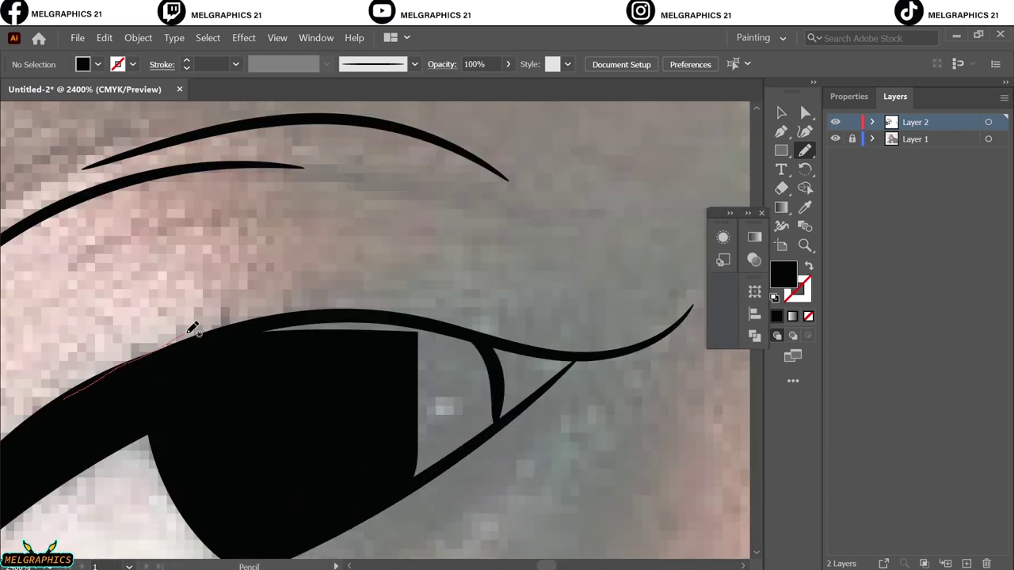
{"action": "left_click_drag", "start_coordinate": [287, 337], "coordinate": [297, 339]}
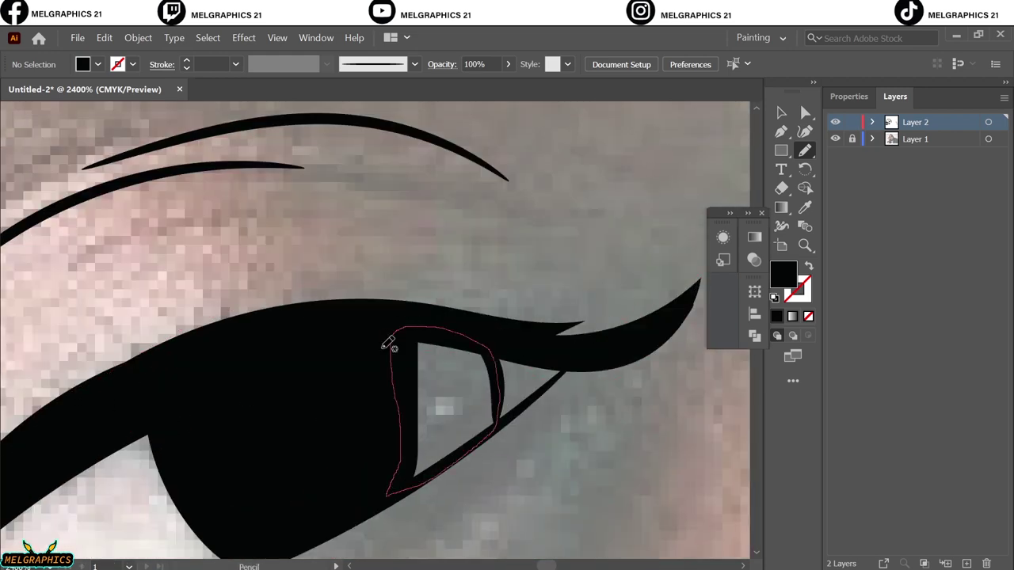
{"action": "key", "text": "ctrl+0"}
Fill the outer eye corner, the other eye's iris and its corner shape in black.
{"action": "scroll", "coordinate": [110, 360], "scroll_direction": "up", "scroll_amount": 6}
{"action": "scroll", "coordinate": [153, 285], "scroll_direction": "up", "scroll_amount": 4}
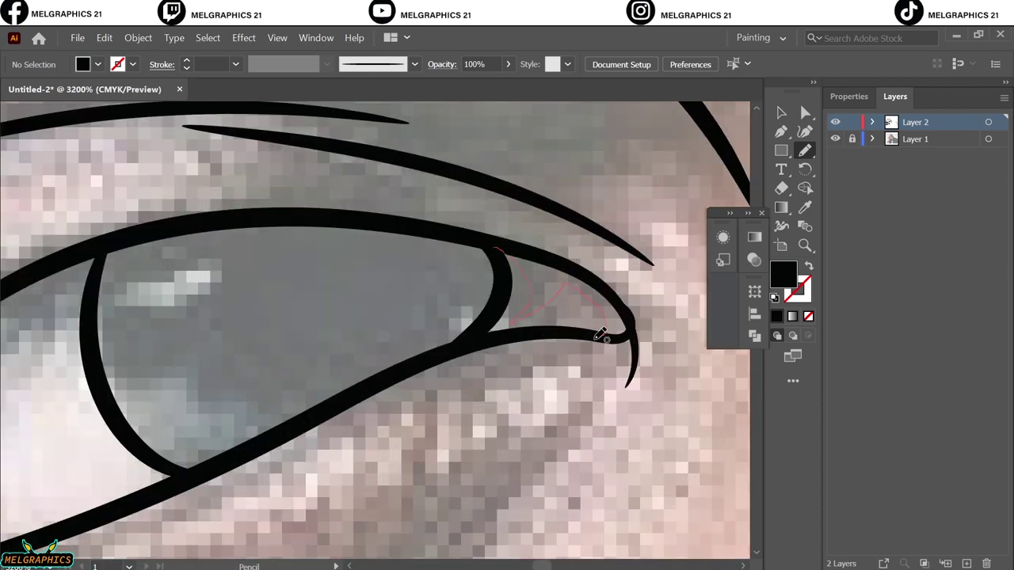
{"action": "left_click_drag", "start_coordinate": [403, 220], "coordinate": [402, 220]}
{"action": "scroll", "coordinate": [272, 236], "scroll_direction": "left", "scroll_amount": 3}
{"action": "left_click_drag", "start_coordinate": [272, 236], "coordinate": [234, 253]}
{"action": "left_click_drag", "start_coordinate": [509, 377], "coordinate": [555, 349]}
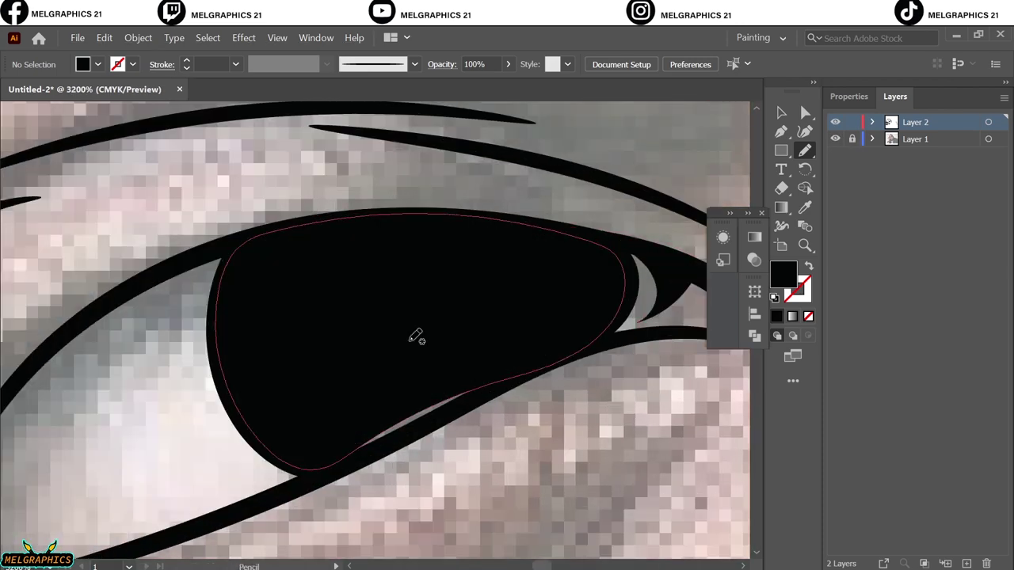
{"action": "scroll", "coordinate": [333, 333], "scroll_direction": "left", "scroll_amount": 4}
{"action": "mouse_move", "coordinate": [246, 440]}
{"action": "left_mouse_down"}
{"action": "mouse_move", "coordinate": [290, 262]}
{"action": "mouse_move", "coordinate": [126, 345]}
{"action": "left_mouse_up"}
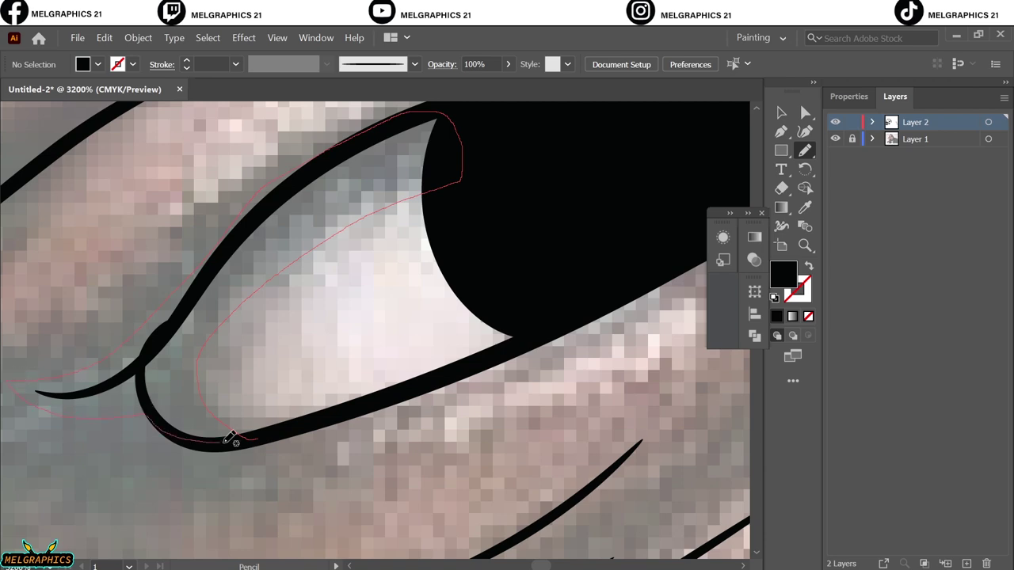
{"action": "scroll", "coordinate": [237, 420], "scroll_direction": "down", "scroll_amount": 4}
{"action": "left_click_drag", "start_coordinate": [229, 438], "coordinate": [197, 438]}
{"action": "key", "text": "ctrl+0"}
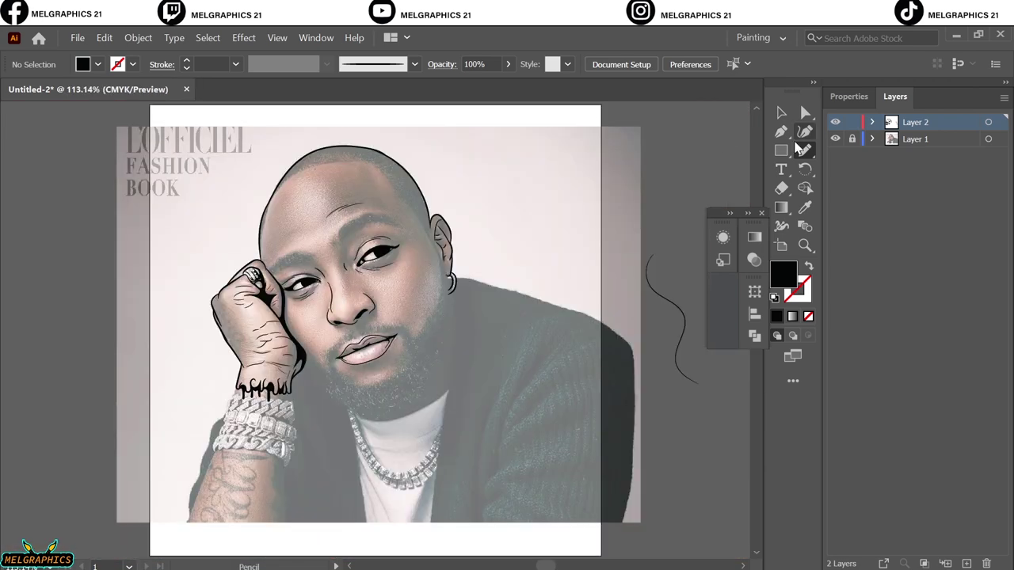
Trace the eyebrow as a solid black filled shape.
{"action": "scroll", "coordinate": [238, 428], "scroll_direction": "up", "scroll_amount": 5}
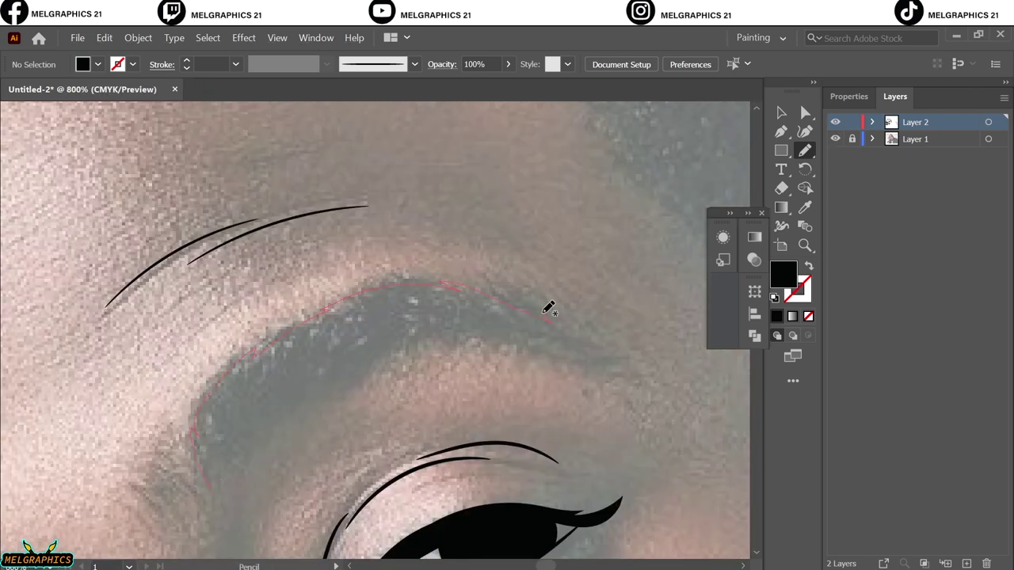
{"action": "left_click_drag", "start_coordinate": [211, 474], "coordinate": [216, 483]}
{"action": "scroll", "coordinate": [590, 400], "scroll_direction": "up", "scroll_amount": 2}
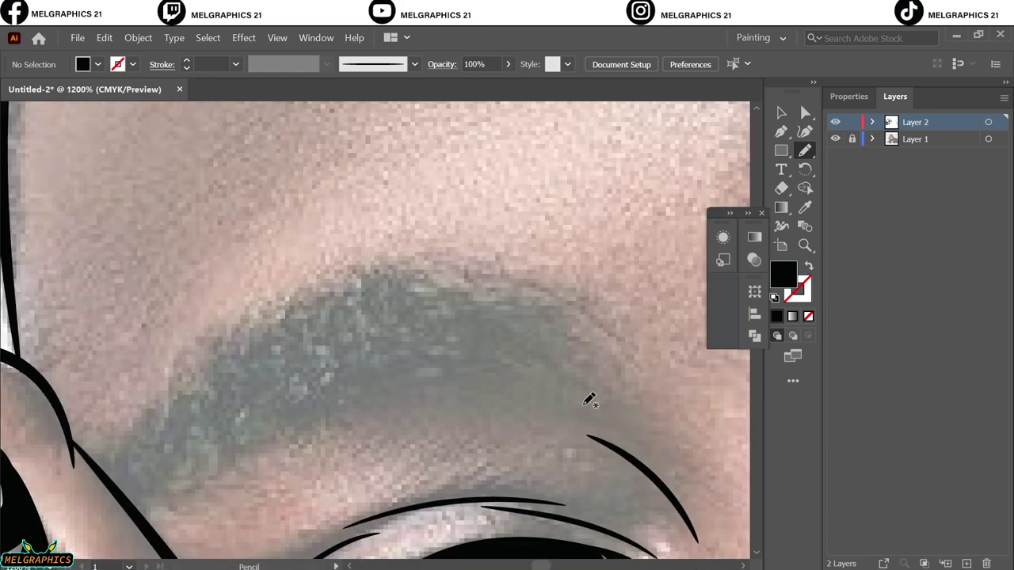
{"action": "left_click_drag", "start_coordinate": [377, 394], "coordinate": [379, 396]}
{"action": "key", "text": "ctrl+0"}
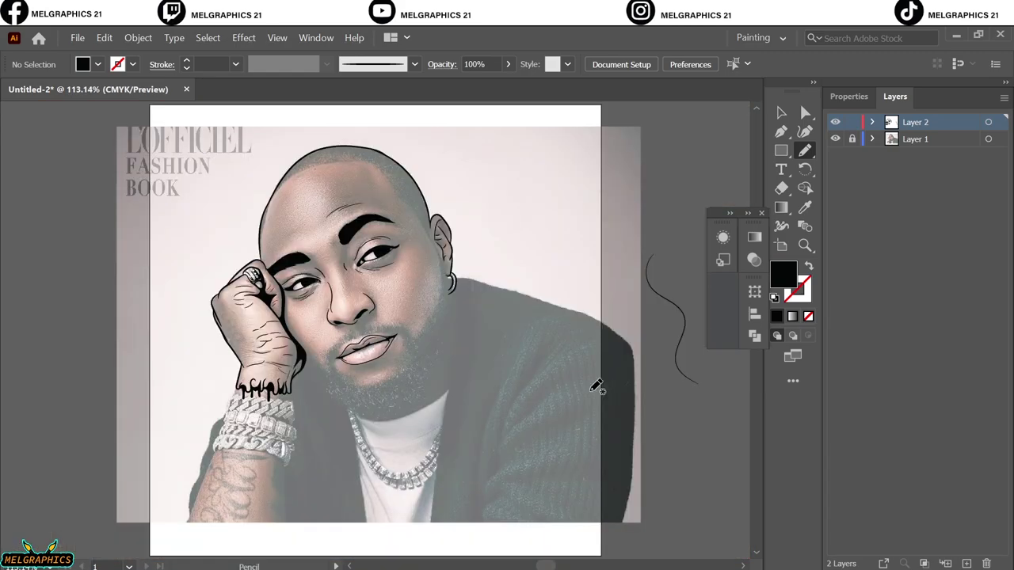
With the Paintbrush, feather both eyebrows' edges with fine hair strokes.
{"action": "key", "text": "b"}
{"action": "key", "text": "shift+x"}
{"action": "scroll", "coordinate": [427, 351], "scroll_direction": "up", "scroll_amount": 5}
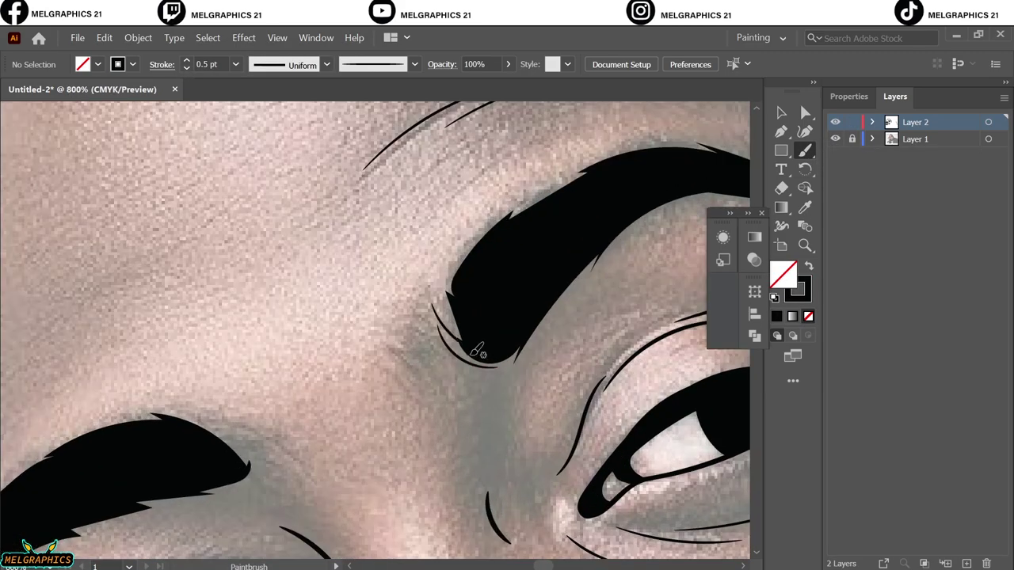
{"action": "scroll", "coordinate": [511, 215], "scroll_direction": "up", "scroll_amount": 3}
{"action": "scroll", "coordinate": [493, 312], "scroll_direction": "right", "scroll_amount": 3}
{"action": "mouse_move", "coordinate": [438, 245]}
{"action": "left_mouse_down"}
{"action": "mouse_move", "coordinate": [631, 309]}
{"action": "mouse_move", "coordinate": [396, 337]}
{"action": "left_mouse_up"}
{"action": "left_click_drag", "start_coordinate": [475, 306], "coordinate": [617, 325]}
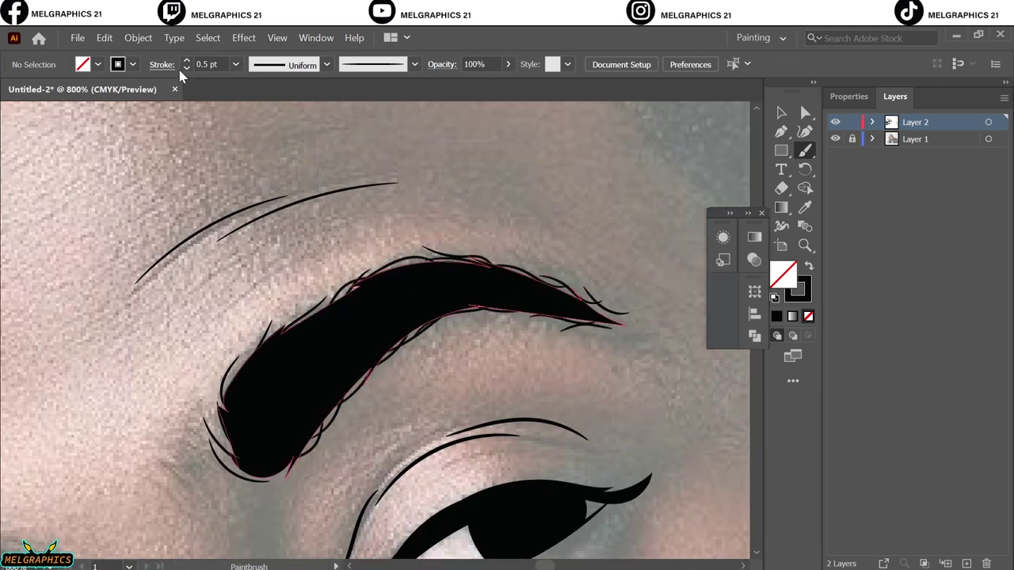
{"action": "scroll", "coordinate": [615, 346], "scroll_direction": "down", "scroll_amount": 5}
{"action": "scroll", "coordinate": [305, 199], "scroll_direction": "up", "scroll_amount": 3}
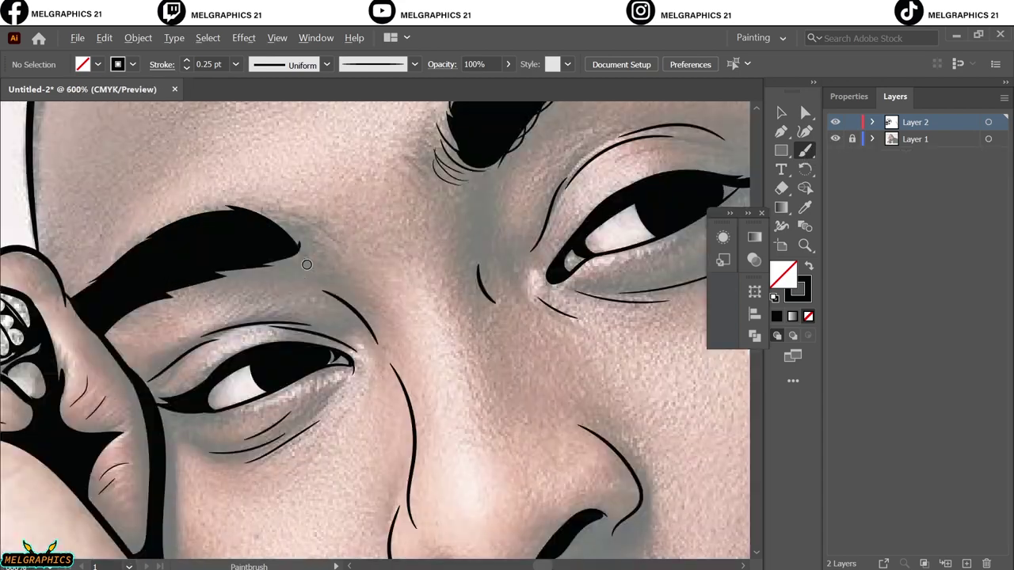
{"action": "scroll", "coordinate": [427, 296], "scroll_direction": "up", "scroll_amount": 2}
{"action": "left_click_drag", "start_coordinate": [236, 270], "coordinate": [387, 319]}
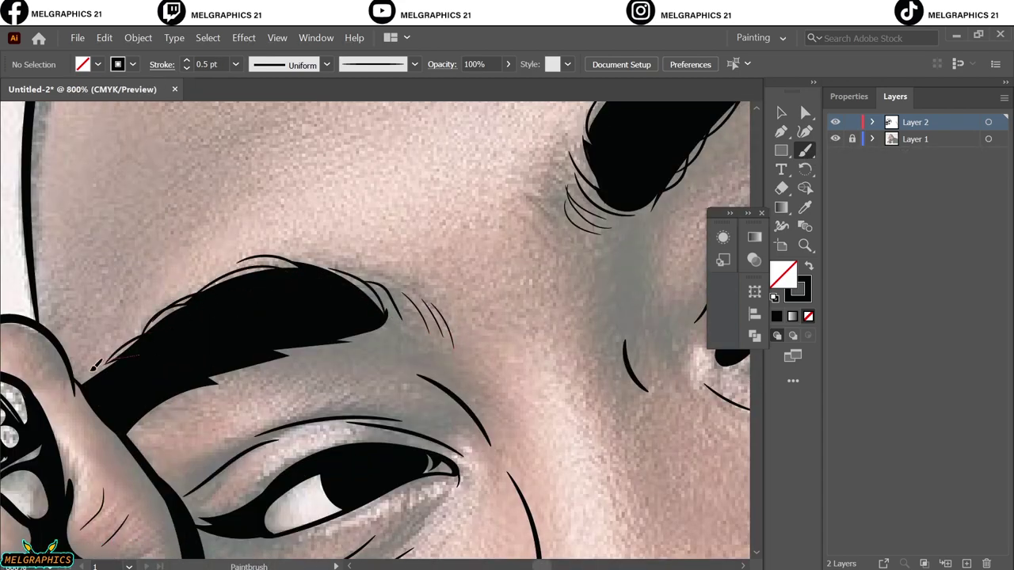
Hide the reference photo and brush two small circles on the finger.
{"action": "scroll", "coordinate": [348, 301], "scroll_direction": "down", "scroll_amount": 5}
{"action": "left_click", "coordinate": [835, 139]}
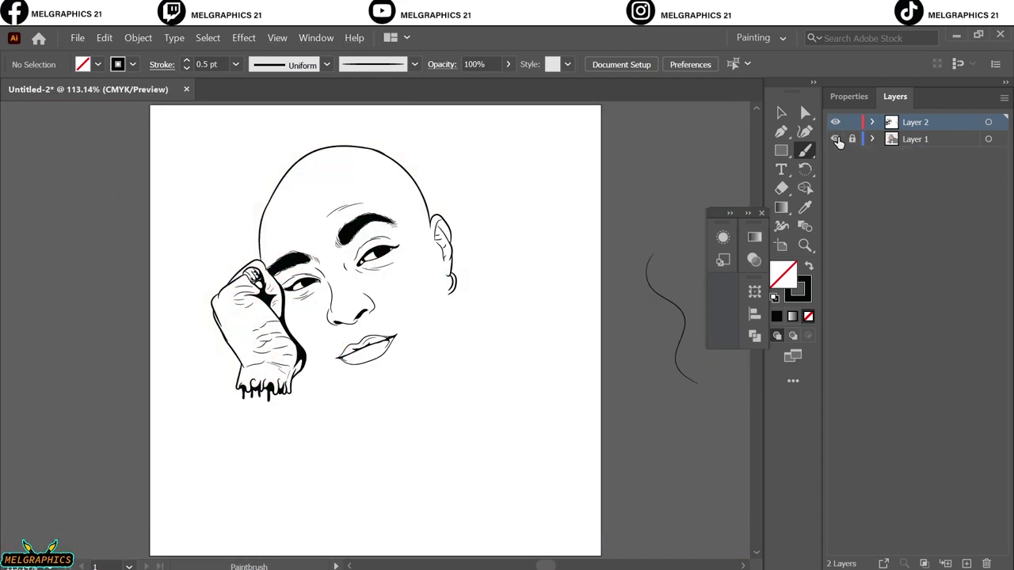
{"action": "scroll", "coordinate": [416, 336], "scroll_direction": "up", "scroll_amount": 5}
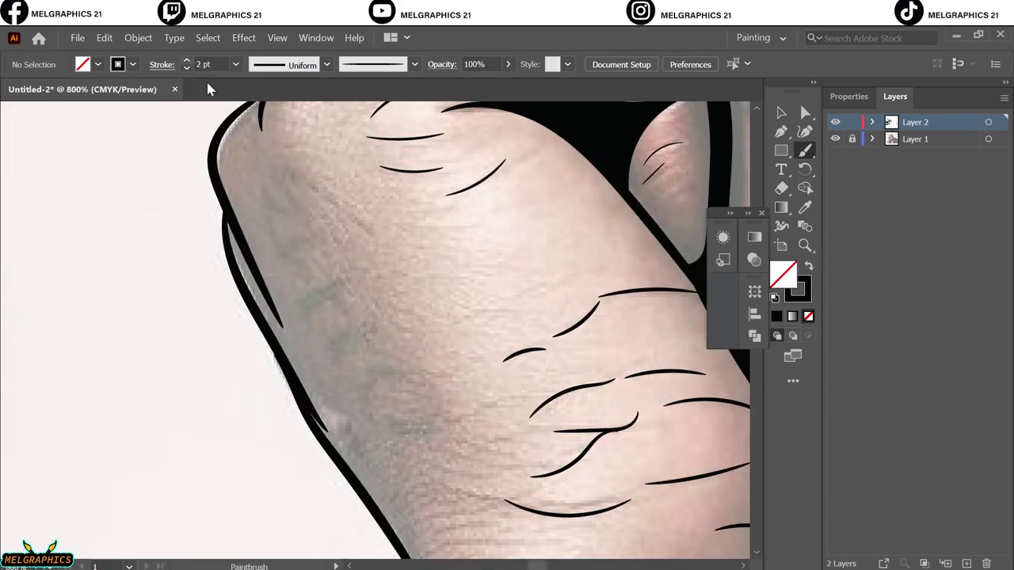
{"action": "left_click_drag", "start_coordinate": [419, 374], "coordinate": [408, 370]}
{"action": "left_click_drag", "start_coordinate": [356, 292], "coordinate": [349, 290]}
{"action": "scroll", "coordinate": [301, 265], "scroll_direction": "down", "scroll_amount": 3}
{"action": "scroll", "coordinate": [362, 284], "scroll_direction": "down", "scroll_amount": 3}
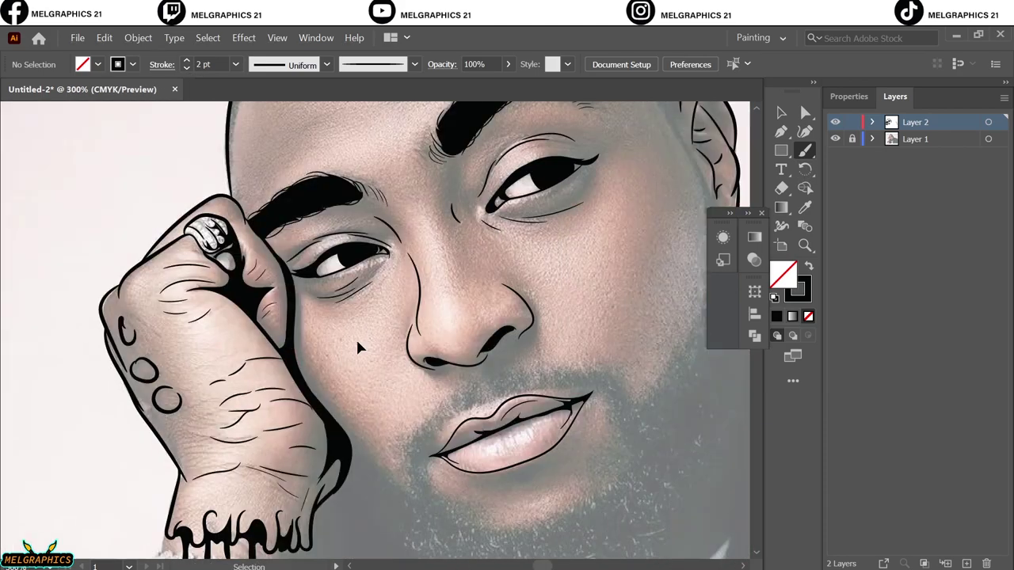
Switch to the Pencil tool and begin the black beard shape near the sideburn.
{"action": "left_click", "coordinate": [804, 150]}
{"action": "left_click", "coordinate": [875, 189]}
{"action": "scroll", "coordinate": [405, 181], "scroll_direction": "up", "scroll_amount": 1}
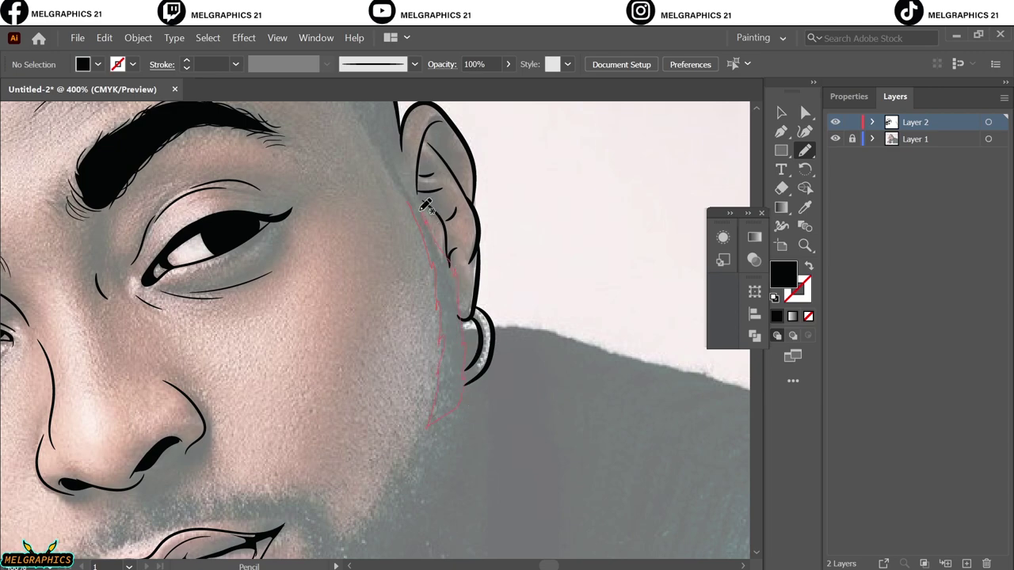
{"action": "scroll", "coordinate": [451, 276], "scroll_direction": "down", "scroll_amount": 5}
{"action": "left_click_drag", "start_coordinate": [425, 205], "coordinate": [460, 199]}
{"action": "scroll", "coordinate": [536, 267], "scroll_direction": "up", "scroll_amount": 3}
{"action": "scroll", "coordinate": [476, 277], "scroll_direction": "up", "scroll_amount": 3}
{"action": "scroll", "coordinate": [433, 300], "scroll_direction": "down", "scroll_amount": 3}
Fill the beard from below the ear along the jaw to the moustache and chin.
{"action": "left_click_drag", "start_coordinate": [334, 317], "coordinate": [418, 214]}
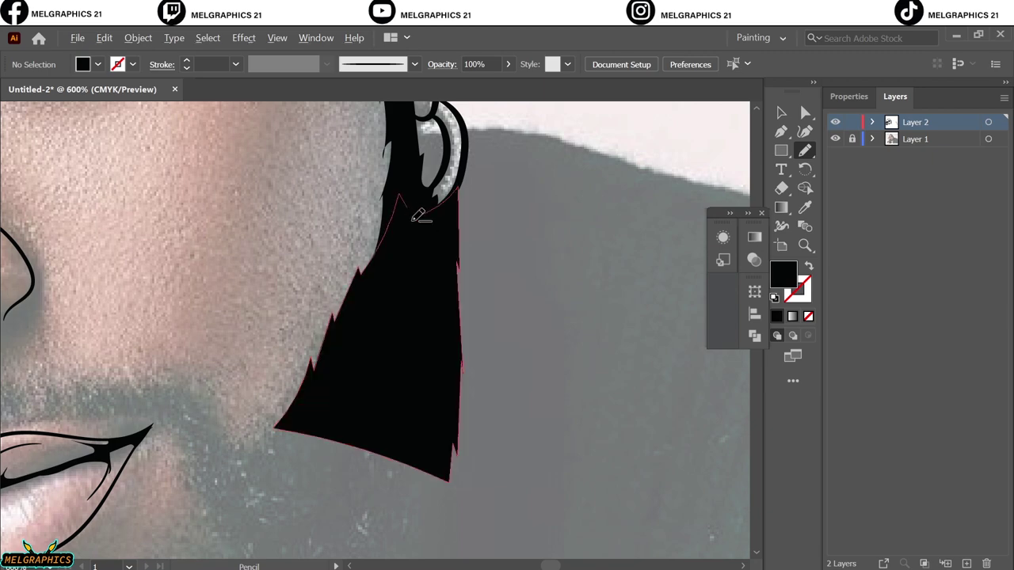
{"action": "scroll", "coordinate": [380, 272], "scroll_direction": "down", "scroll_amount": 5}
{"action": "scroll", "coordinate": [380, 272], "scroll_direction": "down", "scroll_amount": 2}
{"action": "left_click_drag", "start_coordinate": [372, 164], "coordinate": [317, 206]}
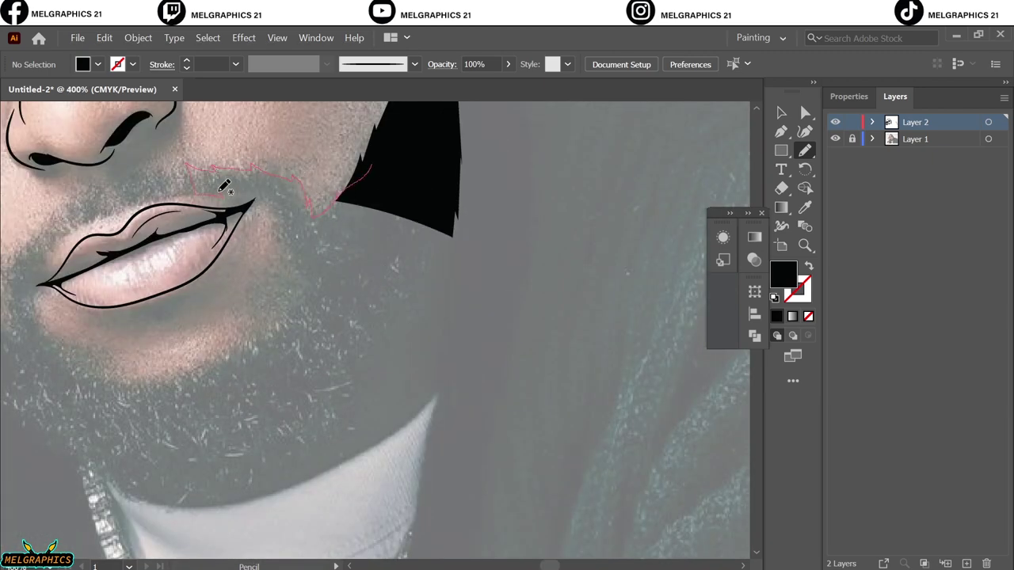
{"action": "left_click_drag", "start_coordinate": [444, 305], "coordinate": [402, 305]}
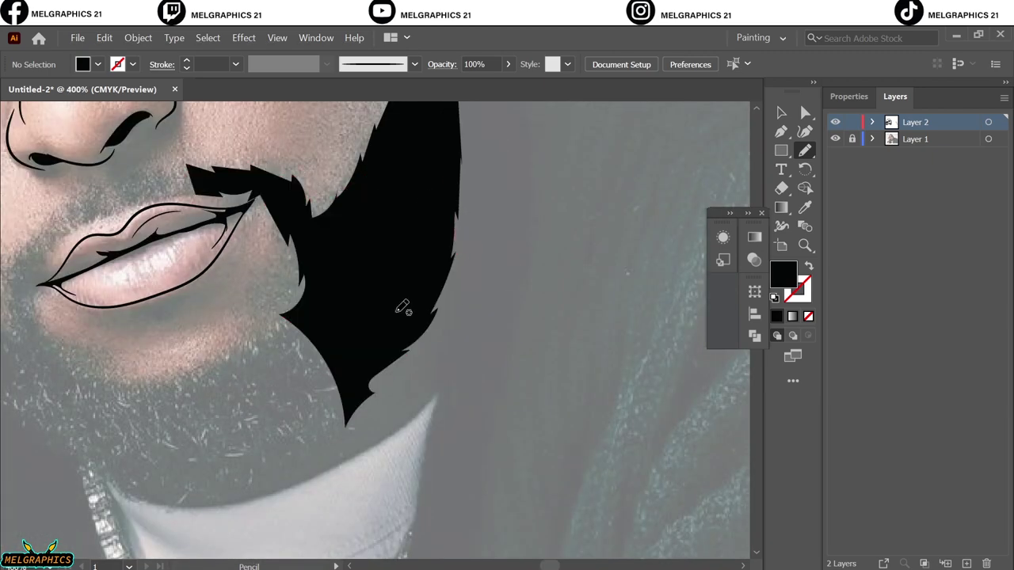
{"action": "scroll", "coordinate": [402, 306], "scroll_direction": "down", "scroll_amount": 2}
{"action": "scroll", "coordinate": [403, 306], "scroll_direction": "left", "scroll_amount": 3}
{"action": "left_click_drag", "start_coordinate": [524, 298], "coordinate": [504, 334]}
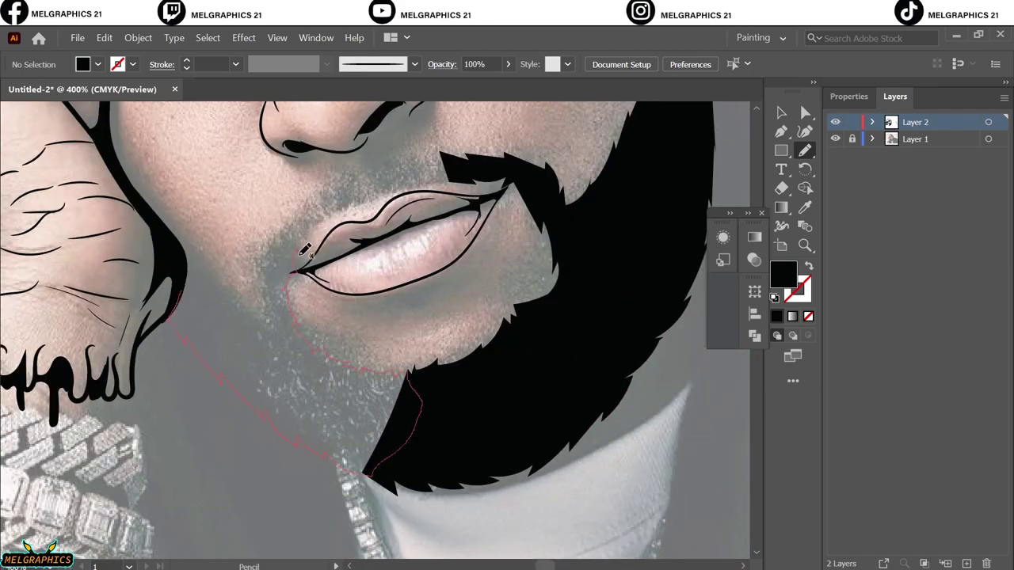
{"action": "key", "text": "ctrl+0"}
Draw a thin filled crease shape inside the ear, following the diagonal ear fold.
{"action": "left_click", "coordinate": [835, 139]}
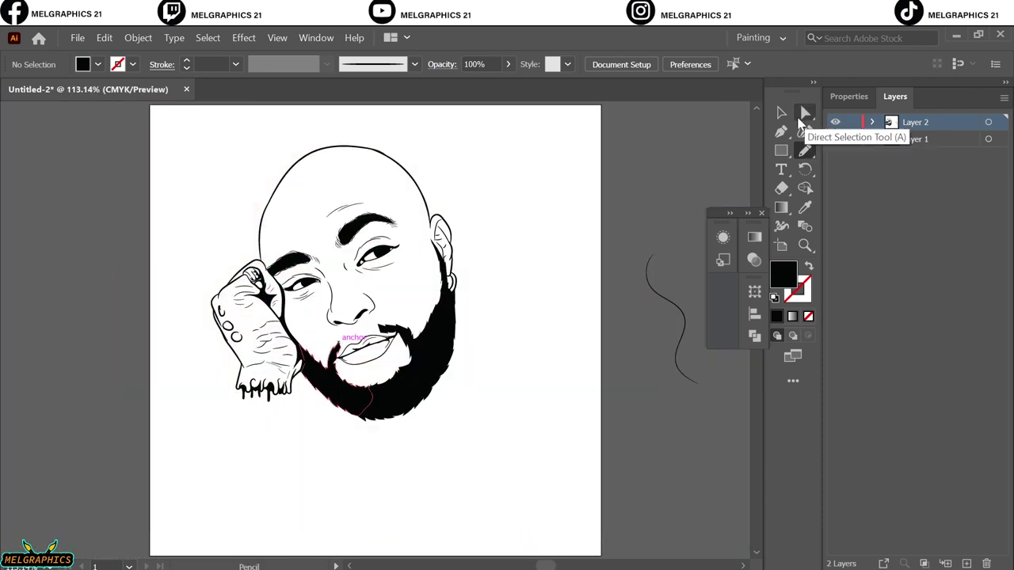
{"action": "left_click", "coordinate": [781, 112]}
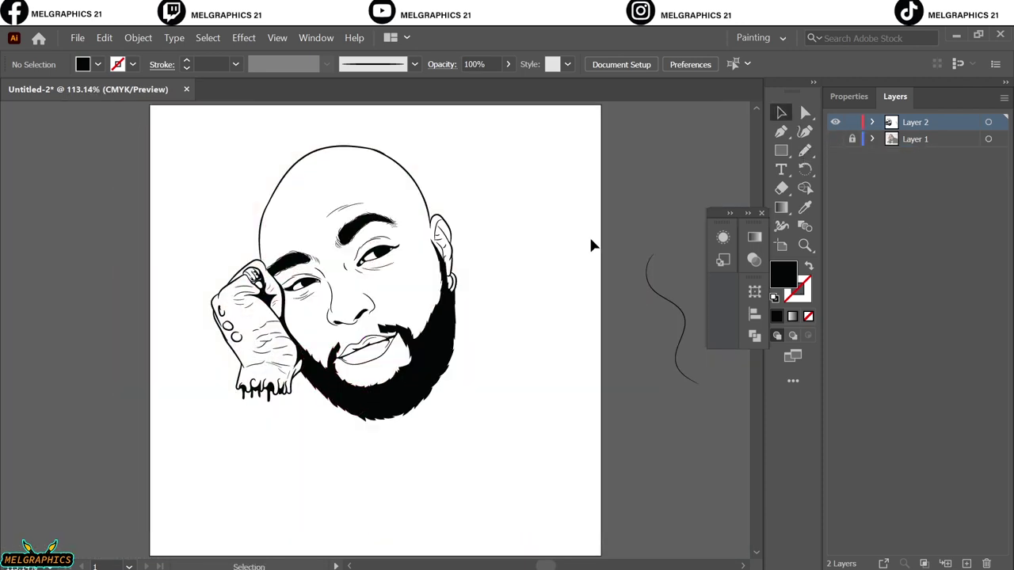
{"action": "left_click", "coordinate": [834, 139]}
{"action": "left_click", "coordinate": [805, 150]}
{"action": "scroll", "coordinate": [566, 256], "scroll_direction": "up", "scroll_amount": 5}
{"action": "scroll", "coordinate": [430, 423], "scroll_direction": "up", "scroll_amount": 3}
{"action": "left_click_drag", "start_coordinate": [430, 423], "coordinate": [285, 273]}
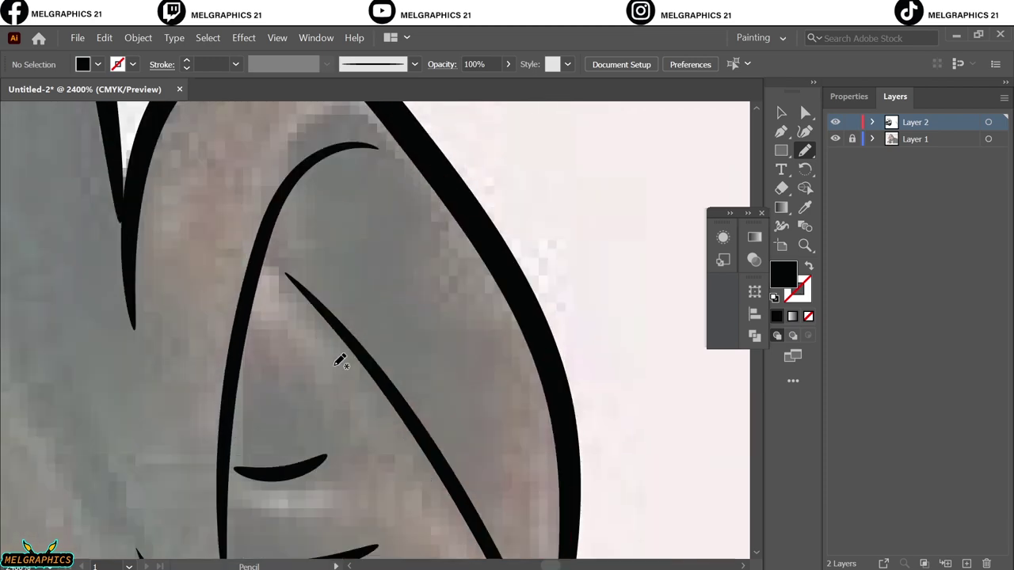
{"action": "left_click_drag", "start_coordinate": [339, 361], "coordinate": [434, 438]}
{"action": "left_click_drag", "start_coordinate": [283, 205], "coordinate": [269, 237]}
Fill a spiky beard edge beside the earring and the inner edge of the earring hoop.
{"action": "key", "text": "ctrl+0"}
{"action": "left_click", "coordinate": [835, 139]}
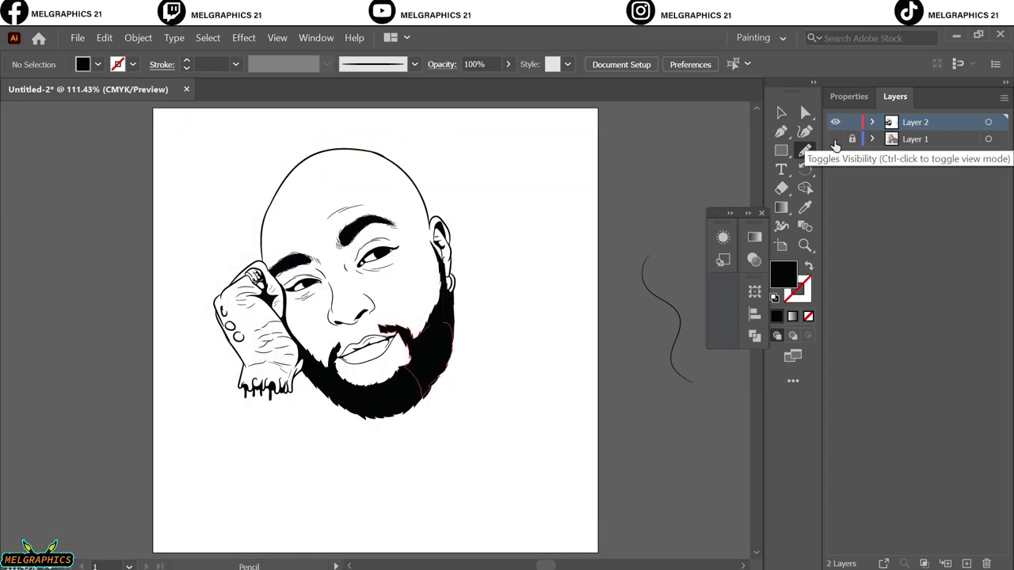
{"action": "left_click", "coordinate": [835, 139]}
{"action": "scroll", "coordinate": [267, 309], "scroll_direction": "up", "scroll_amount": 5}
{"action": "scroll", "coordinate": [271, 305], "scroll_direction": "down", "scroll_amount": 1}
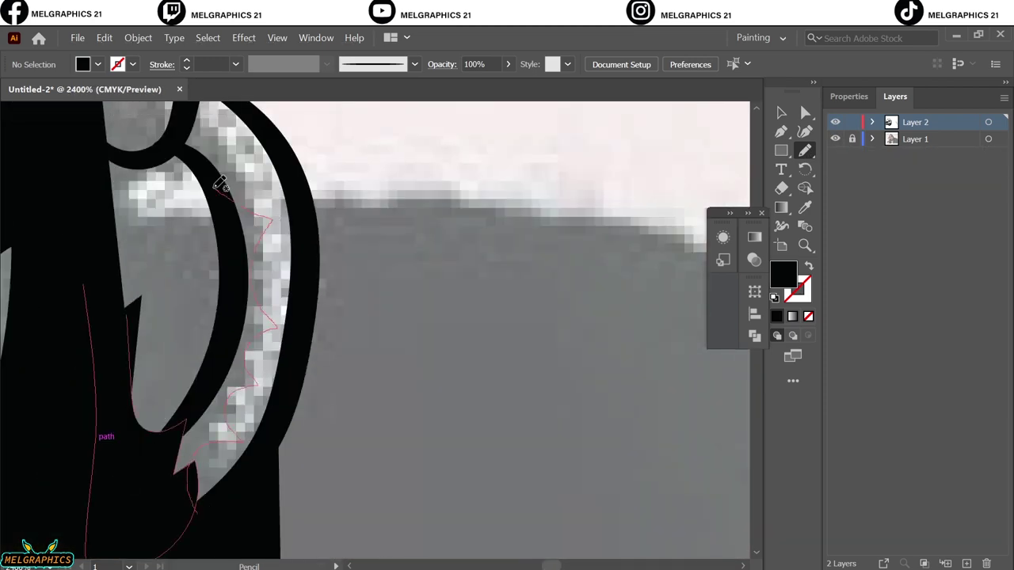
{"action": "left_click_drag", "start_coordinate": [221, 184], "coordinate": [223, 182]}
{"action": "key", "text": "ctrl+0"}
{"action": "left_click", "coordinate": [834, 139]}
{"action": "scroll", "coordinate": [241, 310], "scroll_direction": "up", "scroll_amount": 5}
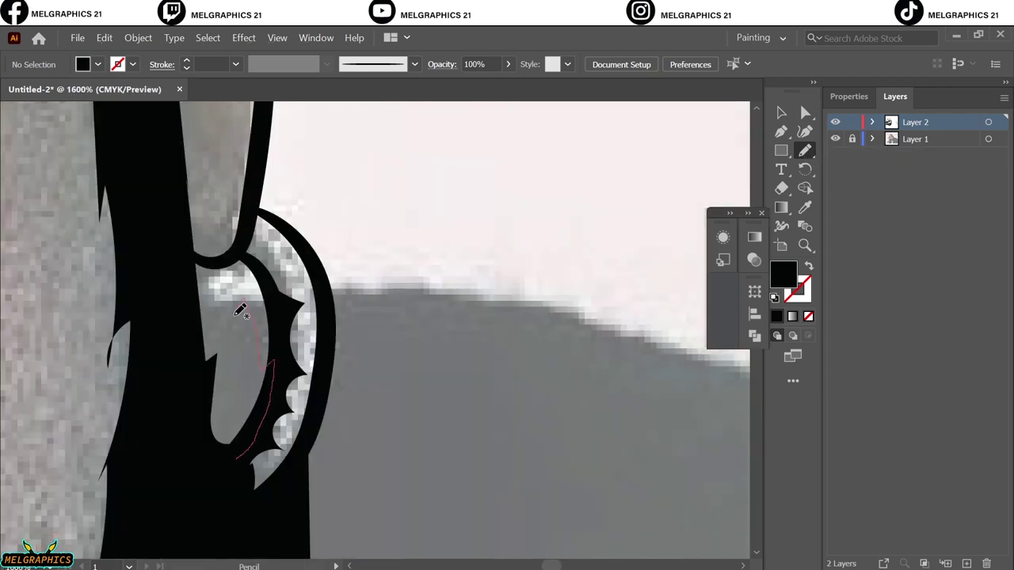
{"action": "left_click_drag", "start_coordinate": [241, 311], "coordinate": [294, 476]}
{"action": "key", "text": "ctrl+0"}
{"action": "left_click", "coordinate": [835, 139]}
Set up the Paintbrush with swapped fill and stroke and a 0.5 pt stroke weight.
{"action": "key", "text": "b"}
{"action": "key", "text": "shift+x"}
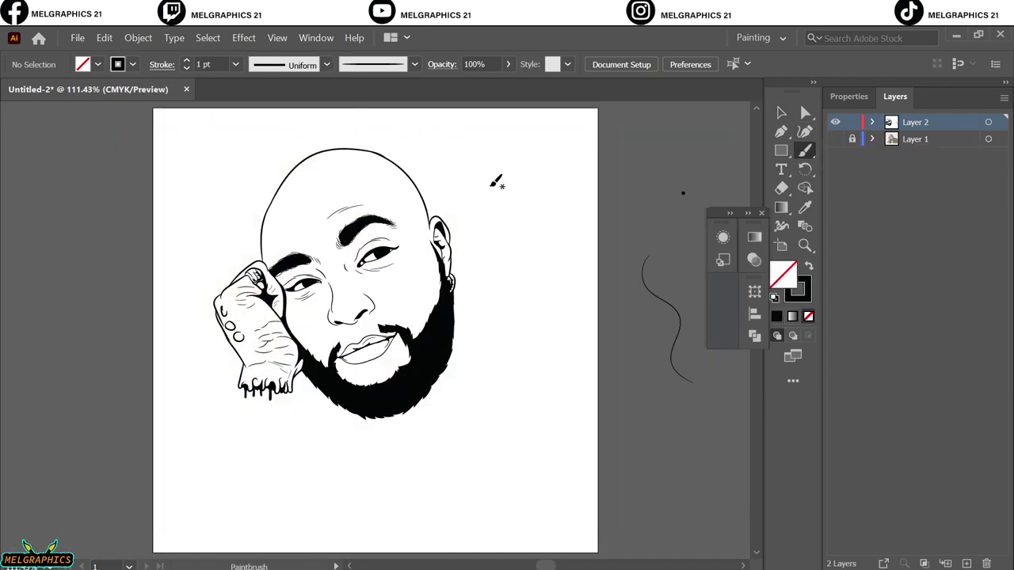
{"action": "left_click", "coordinate": [236, 64]}
{"action": "left_click", "coordinate": [245, 95]}
Pan around the zoomed beard, brushing short curly hair strokes from the sideburn around the chin.
{"action": "scroll", "coordinate": [455, 348], "scroll_direction": "up", "scroll_amount": 3}
{"action": "scroll", "coordinate": [455, 348], "scroll_direction": "up", "scroll_amount": 1}
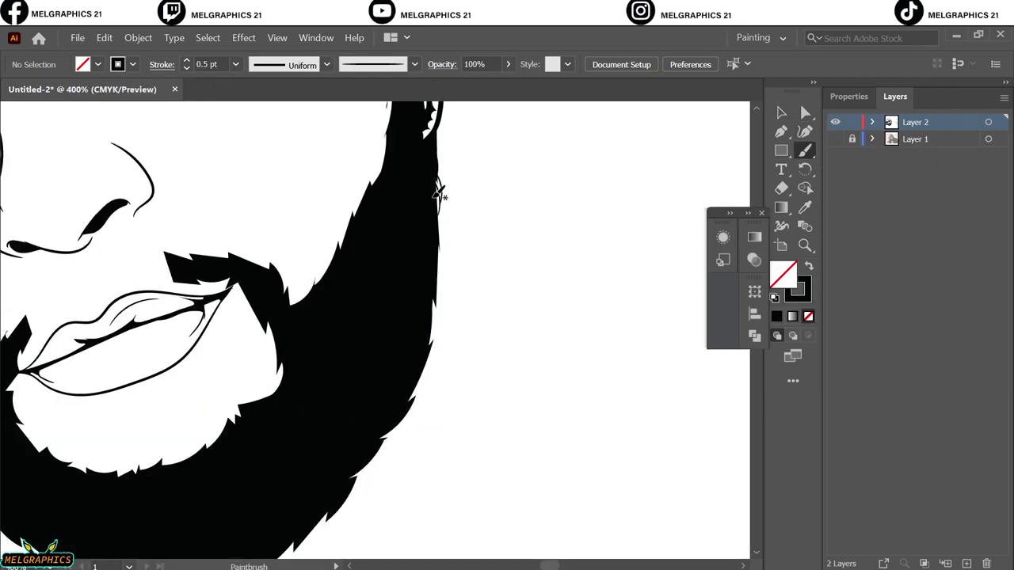
{"action": "scroll", "coordinate": [423, 305], "scroll_direction": "down", "scroll_amount": 3}
{"action": "scroll", "coordinate": [389, 290], "scroll_direction": "down", "scroll_amount": 1}
{"action": "scroll", "coordinate": [412, 373], "scroll_direction": "up", "scroll_amount": 2}
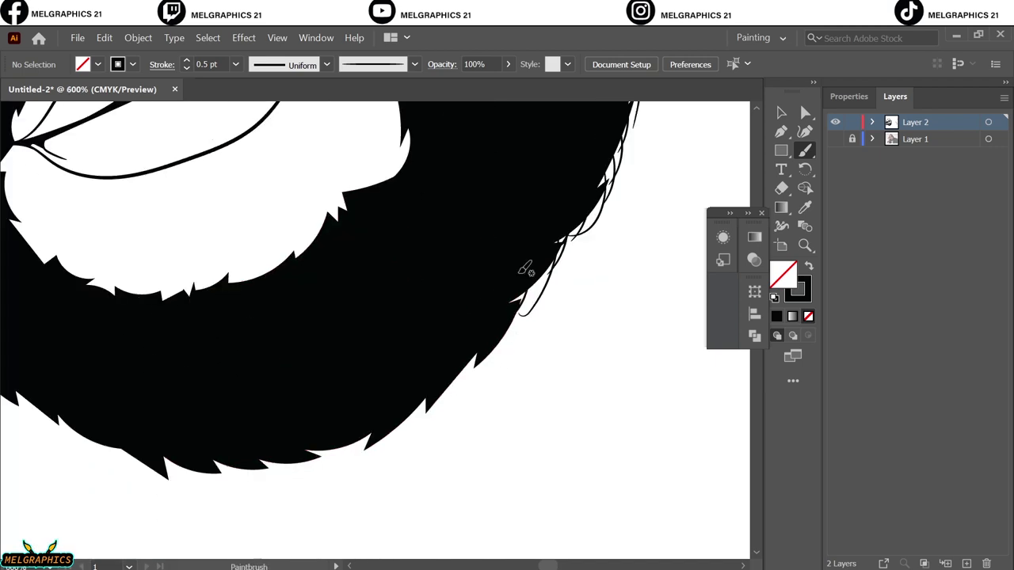
{"action": "scroll", "coordinate": [525, 267], "scroll_direction": "up", "scroll_amount": 1}
{"action": "scroll", "coordinate": [455, 406], "scroll_direction": "down", "scroll_amount": 1}
{"action": "scroll", "coordinate": [432, 424], "scroll_direction": "left", "scroll_amount": 2}
{"action": "scroll", "coordinate": [372, 388], "scroll_direction": "left", "scroll_amount": 1}
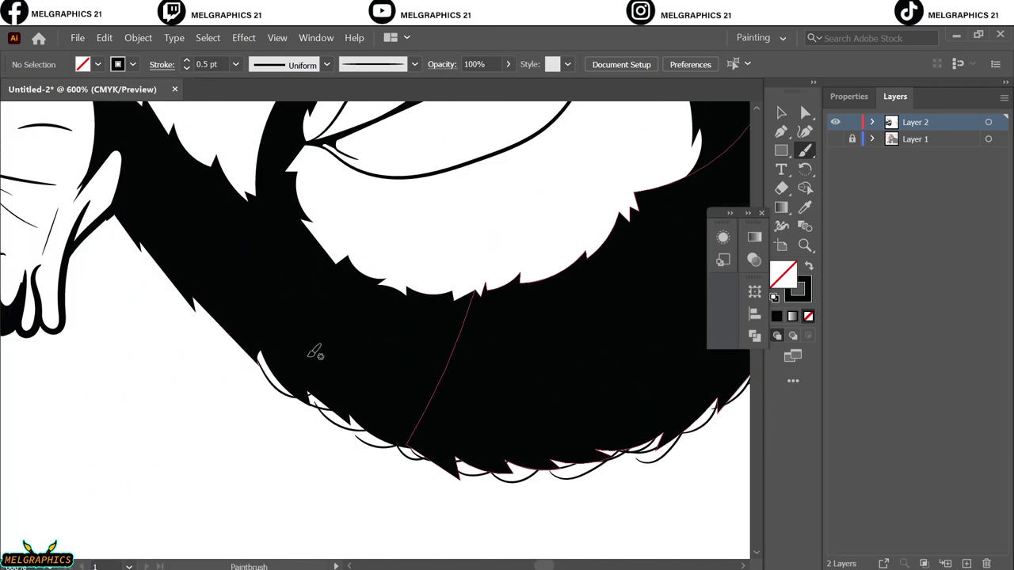
{"action": "scroll", "coordinate": [297, 333], "scroll_direction": "up", "scroll_amount": 3}
{"action": "scroll", "coordinate": [408, 271], "scroll_direction": "down", "scroll_amount": 5}
{"action": "scroll", "coordinate": [370, 457], "scroll_direction": "up", "scroll_amount": 5}
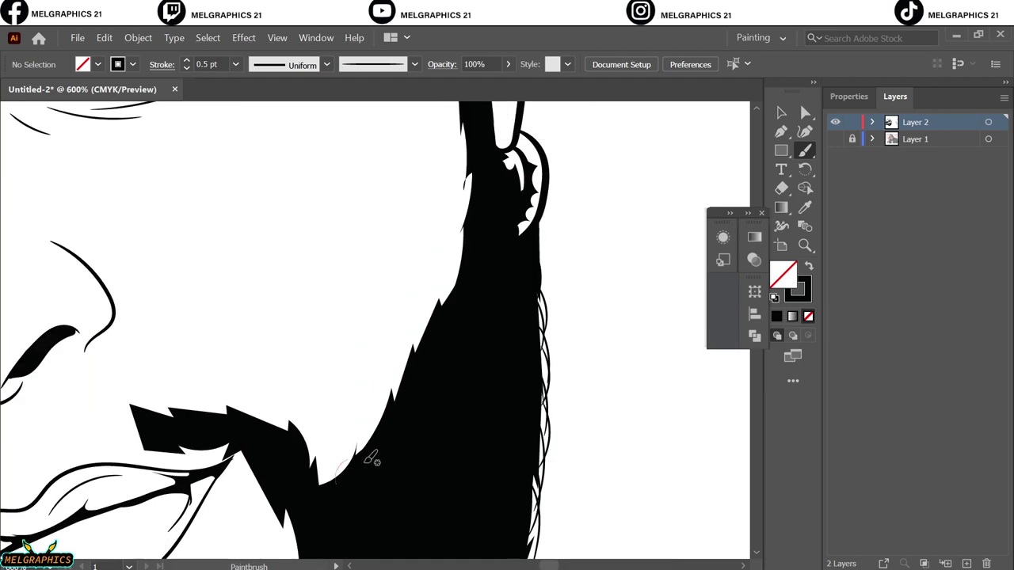
{"action": "scroll", "coordinate": [403, 418], "scroll_direction": "up", "scroll_amount": 2}
{"action": "scroll", "coordinate": [469, 464], "scroll_direction": "up", "scroll_amount": 2}
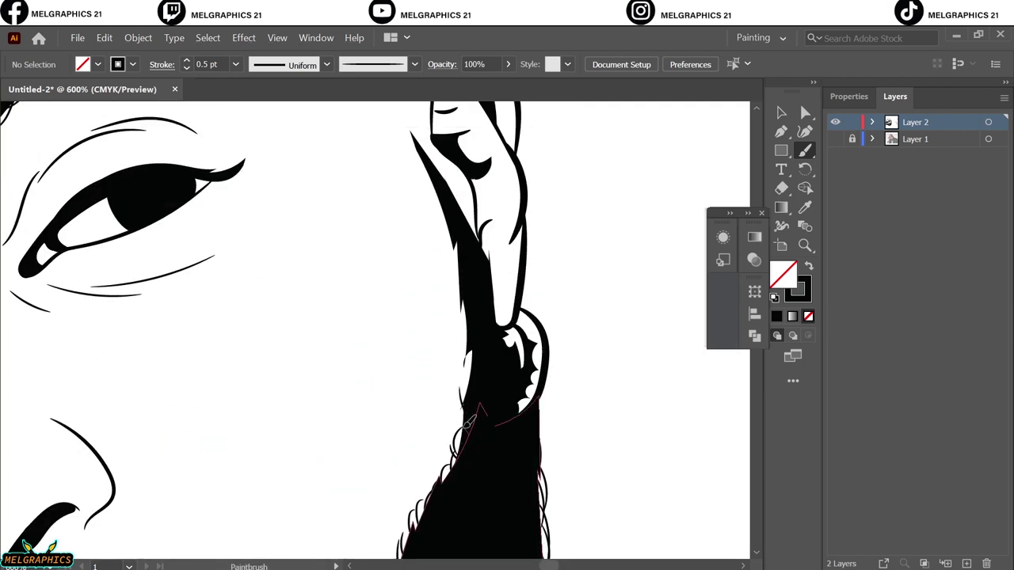
{"action": "scroll", "coordinate": [468, 424], "scroll_direction": "up", "scroll_amount": 2}
{"action": "scroll", "coordinate": [470, 459], "scroll_direction": "up", "scroll_amount": 1}
{"action": "scroll", "coordinate": [471, 464], "scroll_direction": "up", "scroll_amount": 1}
{"action": "scroll", "coordinate": [464, 455], "scroll_direction": "up", "scroll_amount": 1}
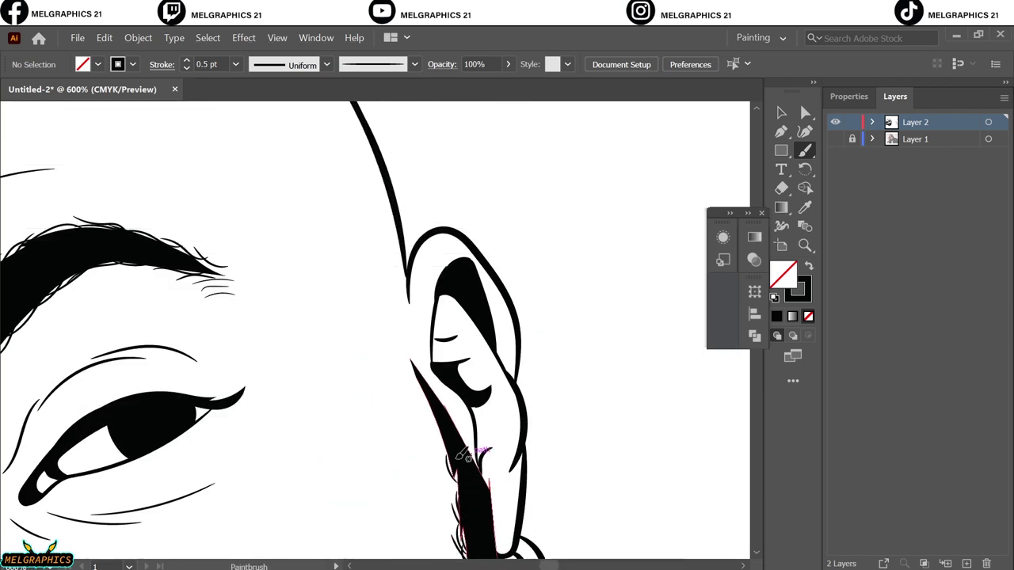
{"action": "scroll", "coordinate": [468, 467], "scroll_direction": "down", "scroll_amount": 3}
{"action": "scroll", "coordinate": [499, 377], "scroll_direction": "up", "scroll_amount": 2}
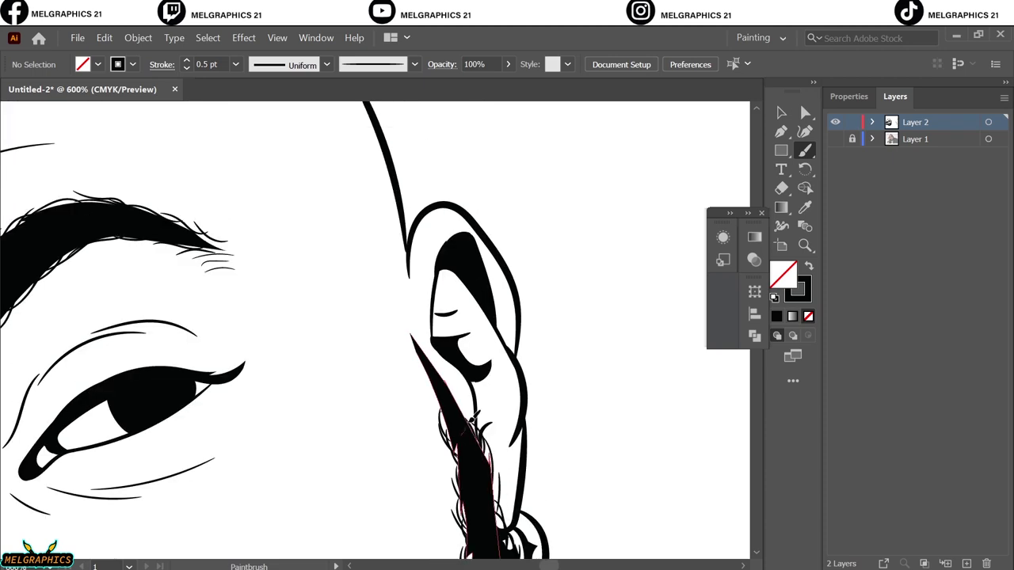
{"action": "scroll", "coordinate": [438, 323], "scroll_direction": "down", "scroll_amount": 5}
{"action": "scroll", "coordinate": [420, 440], "scroll_direction": "up", "scroll_amount": 4}
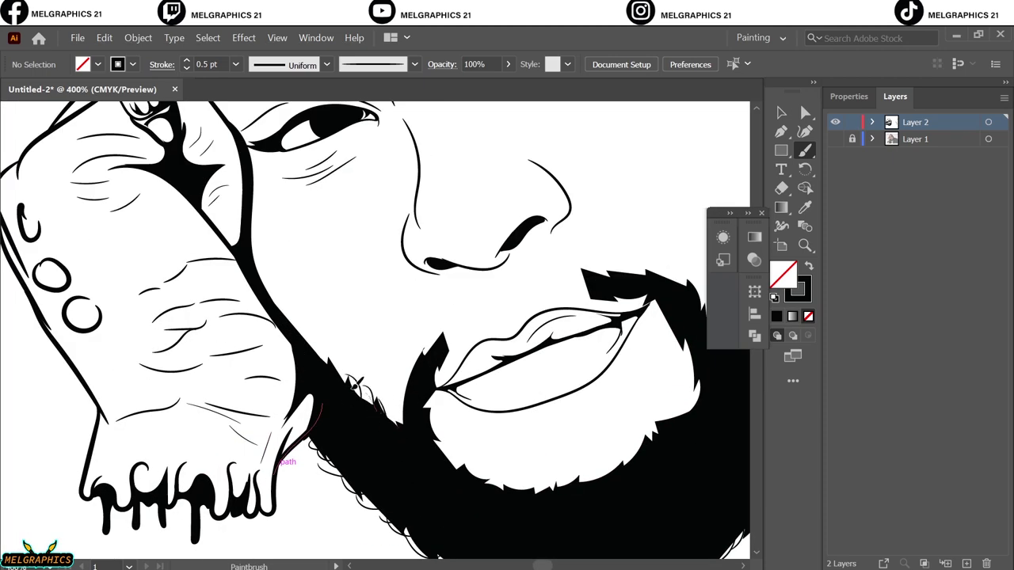
{"action": "scroll", "coordinate": [578, 372], "scroll_direction": "right", "scroll_amount": 3}
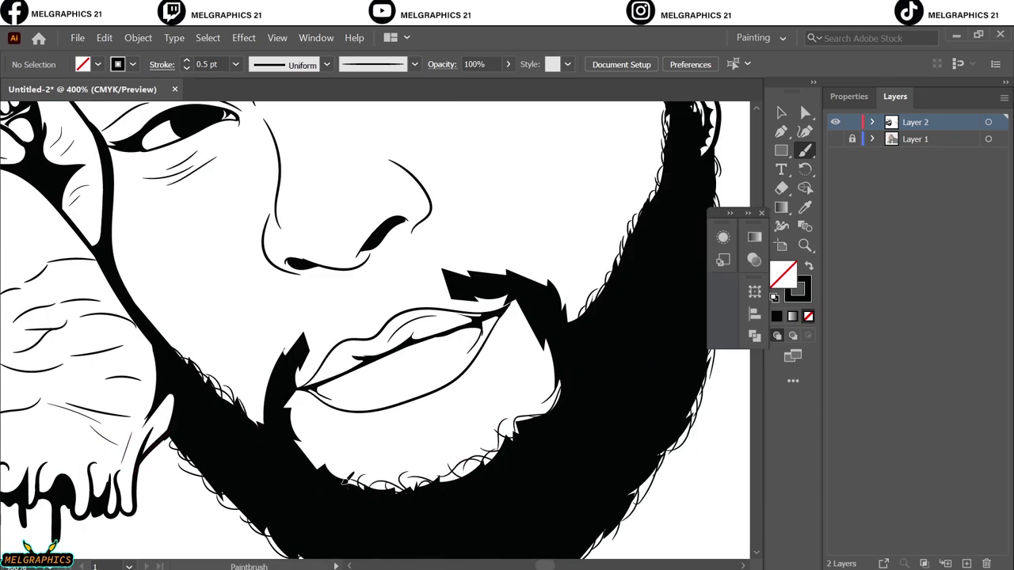
Brush fine 0.25 pt stubble strands above the upper lip over the reference photo, then hide it.
{"action": "key", "text": "ctrl+shift+w"}
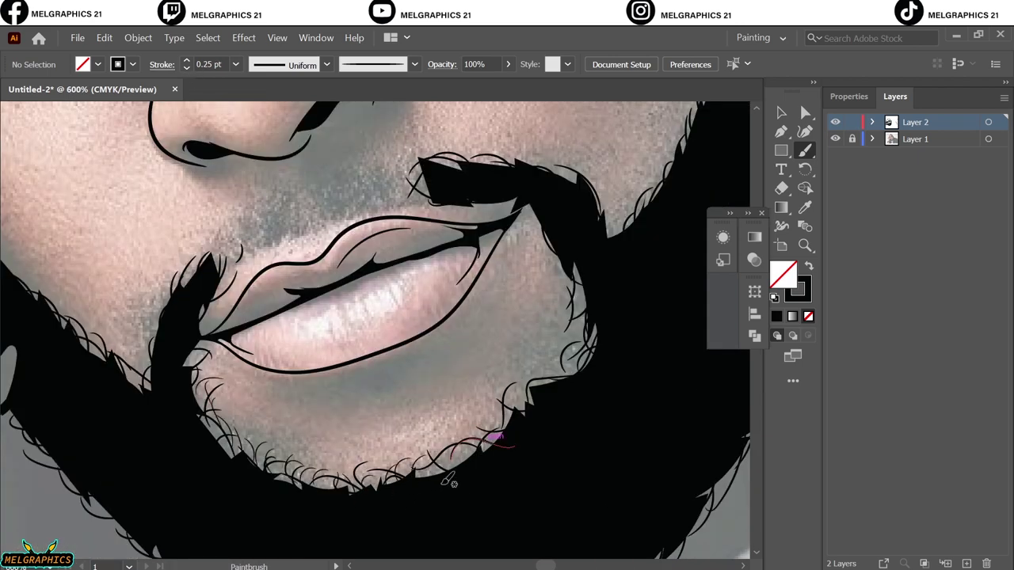
{"action": "scroll", "coordinate": [527, 412], "scroll_direction": "up", "scroll_amount": 1}
{"action": "scroll", "coordinate": [555, 402], "scroll_direction": "up", "scroll_amount": 2}
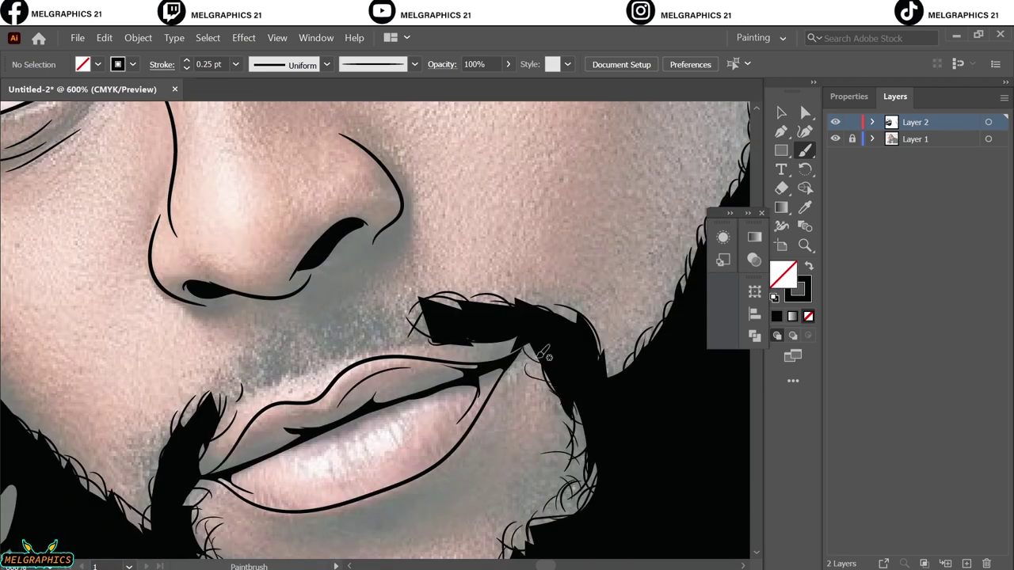
{"action": "scroll", "coordinate": [545, 354], "scroll_direction": "up", "scroll_amount": 1}
{"action": "scroll", "coordinate": [514, 364], "scroll_direction": "left", "scroll_amount": 2}
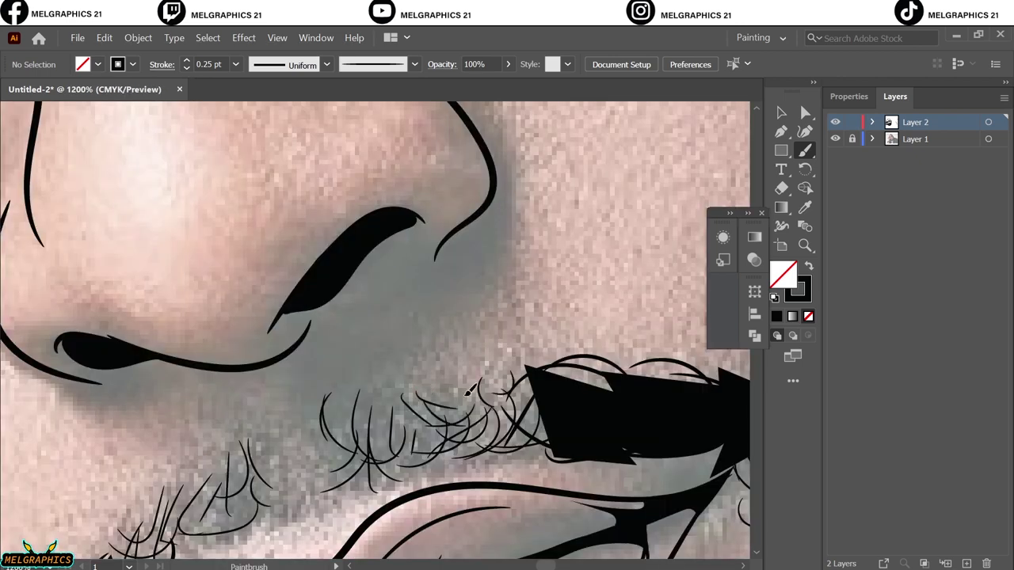
{"action": "key", "text": "ctrl+0"}
{"action": "left_click", "coordinate": [834, 138]}
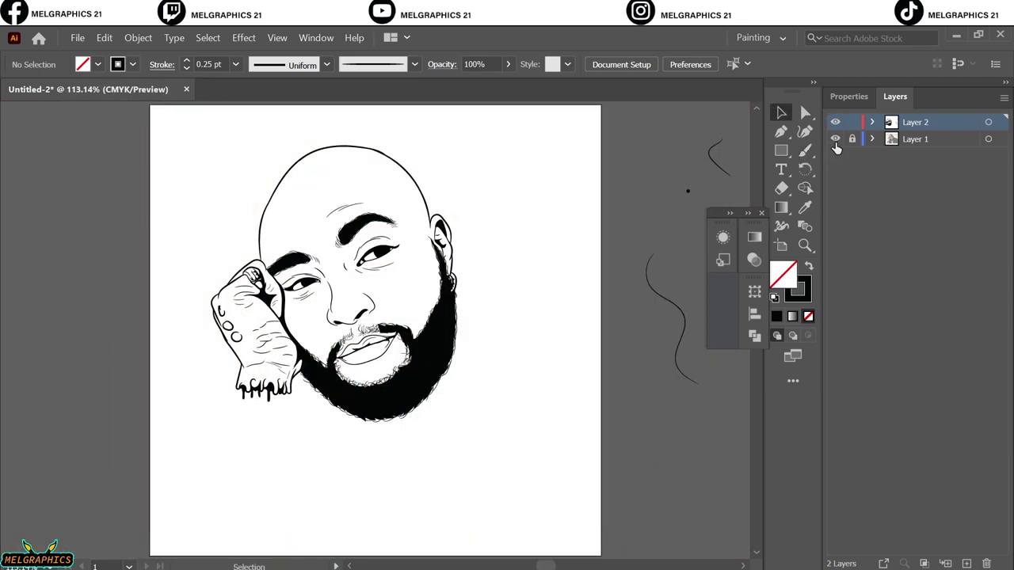
Select all line art and the reference photo, then enlarge and reposition them together.
{"action": "left_click", "coordinate": [835, 139]}
{"action": "key", "text": "b"}
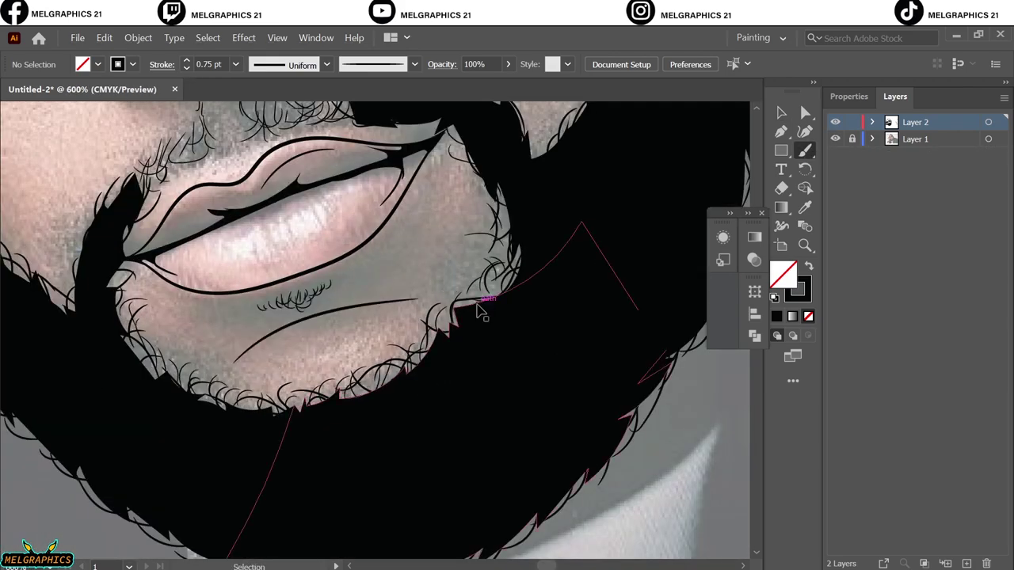
{"action": "key", "text": "ctrl+0"}
{"action": "left_click", "coordinate": [835, 139]}
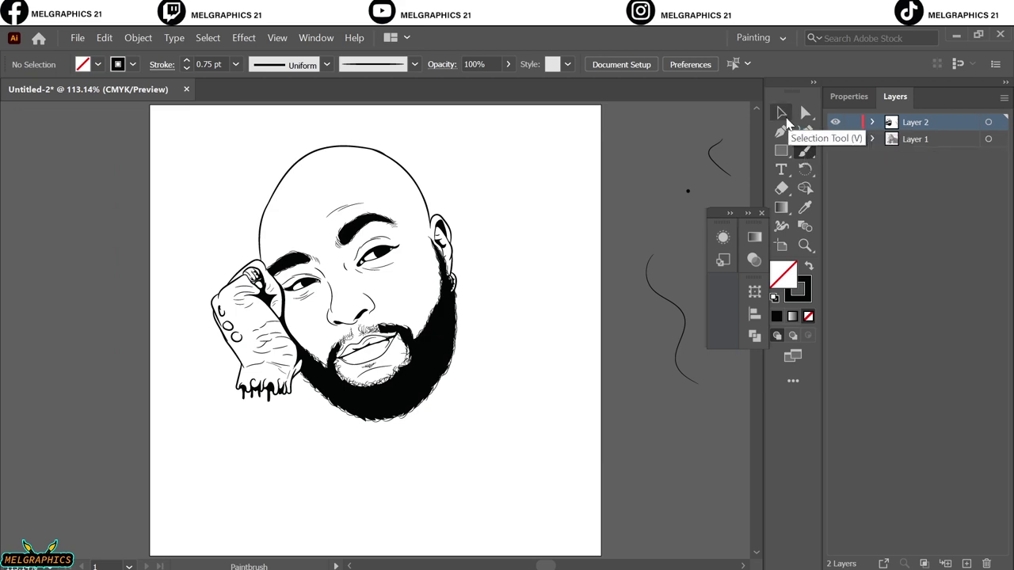
{"action": "left_click", "coordinate": [781, 112]}
{"action": "left_click", "coordinate": [834, 139]}
{"action": "key", "text": "ctrl+a"}
{"action": "left_click_drag", "start_coordinate": [390, 287], "coordinate": [475, 343]}
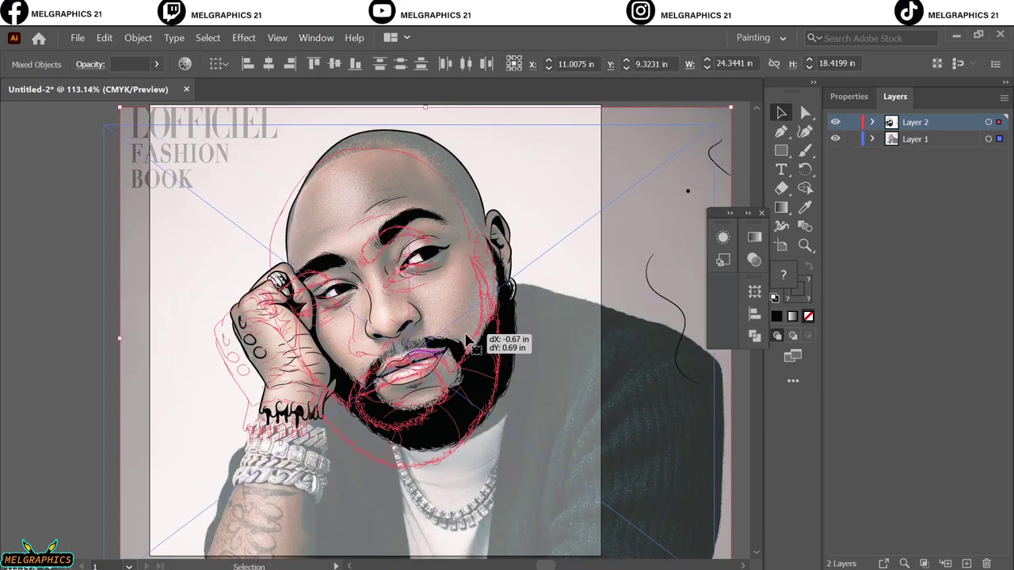
{"action": "left_click_drag", "start_coordinate": [534, 253], "coordinate": [497, 261]}
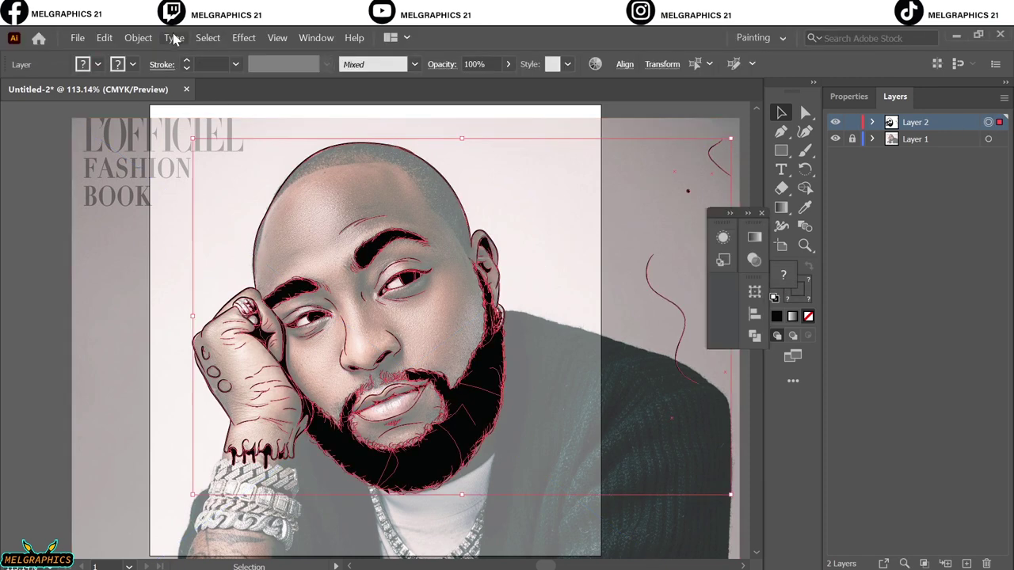
Deselect, hide the reference photo and duplicate the line-art layer as Layer 2 copy.
{"action": "left_click", "coordinate": [138, 37]}
{"action": "left_click", "coordinate": [840, 96]}
{"action": "left_click", "coordinate": [886, 96]}
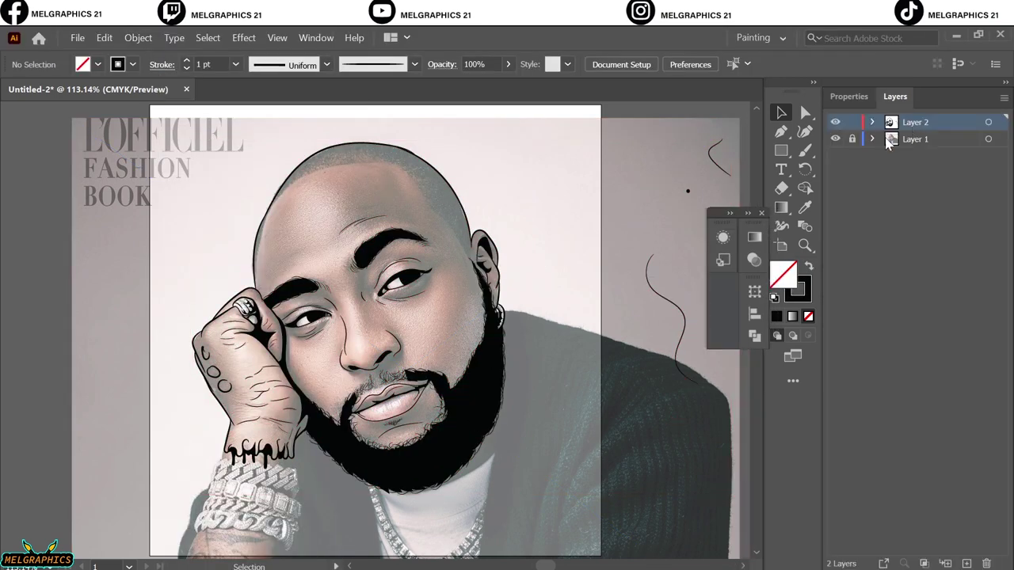
{"action": "left_click", "coordinate": [835, 155]}
{"action": "left_click_drag", "start_coordinate": [915, 138], "coordinate": [966, 564]}
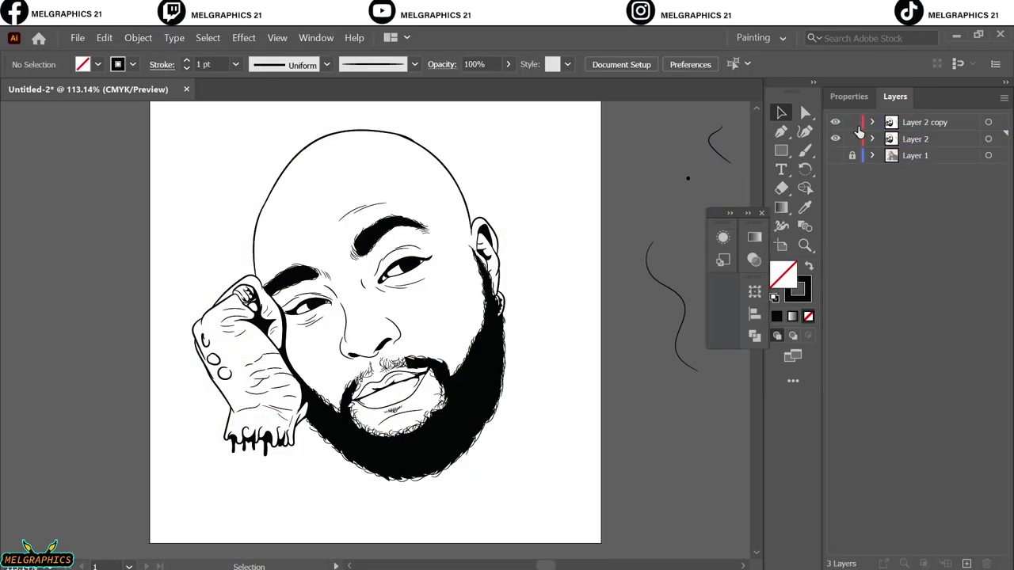
Draw a rectangle over the artboard filled with #A84939.
{"action": "left_click", "coordinate": [840, 155]}
{"action": "key", "text": "shift+x"}
{"action": "double_click", "coordinate": [782, 274]}
{"action": "type", "text": "A84939"}
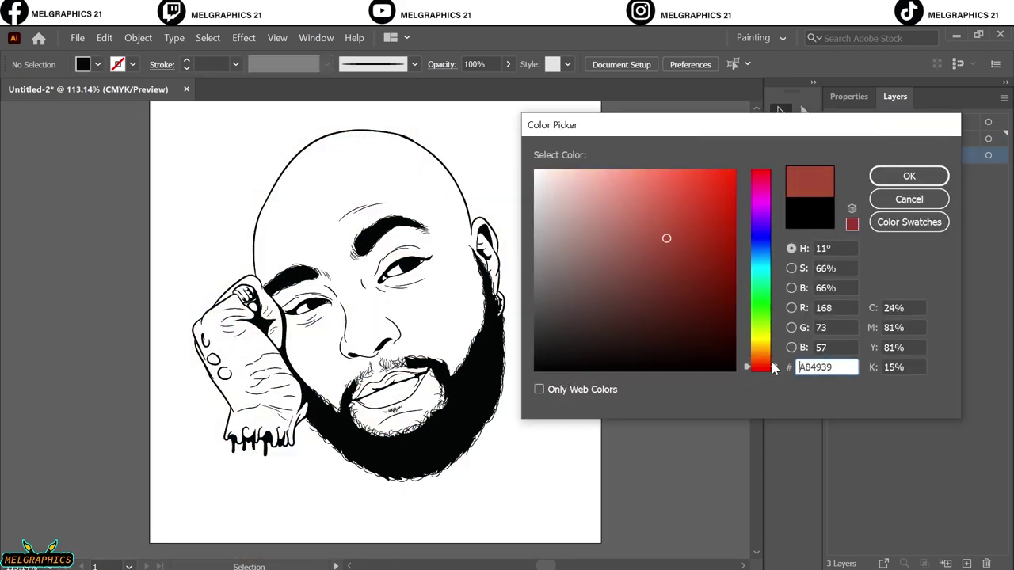
{"action": "key", "text": "Return"}
{"action": "left_click_drag", "start_coordinate": [152, 119], "coordinate": [577, 520]}
Tweak the red via Adjust Color Balance, shifting its magenta and yellow values.
{"action": "left_click", "coordinate": [104, 38]}
{"action": "left_click", "coordinate": [414, 330]}
{"action": "left_click_drag", "start_coordinate": [708, 268], "coordinate": [709, 268]}
{"action": "left_click_drag", "start_coordinate": [707, 292], "coordinate": [715, 293]}
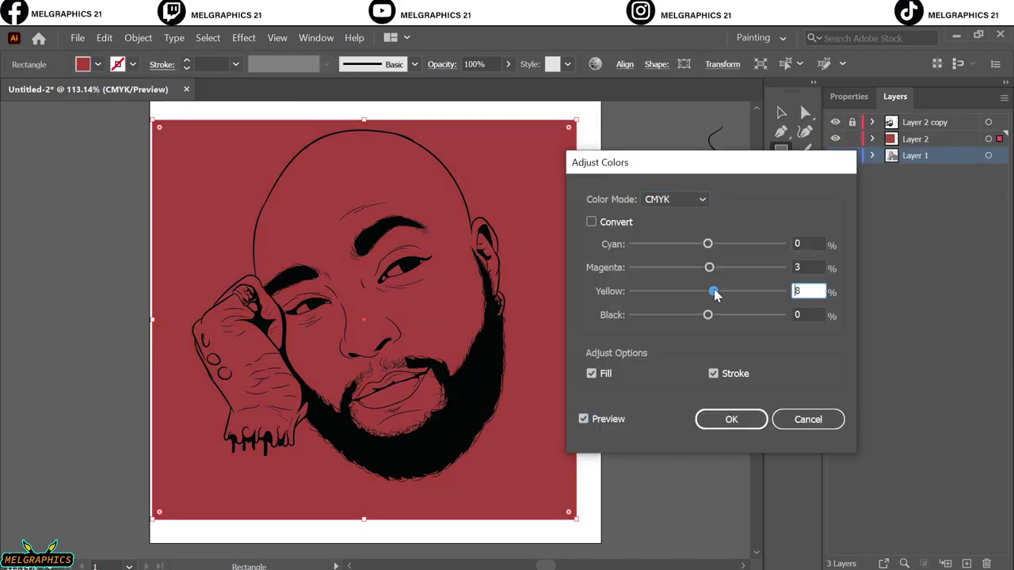
{"action": "left_click", "coordinate": [730, 419]}
Delete the red background shape and redraw a red rectangle covering the artwork.
{"action": "key", "text": "ctrl+a"}
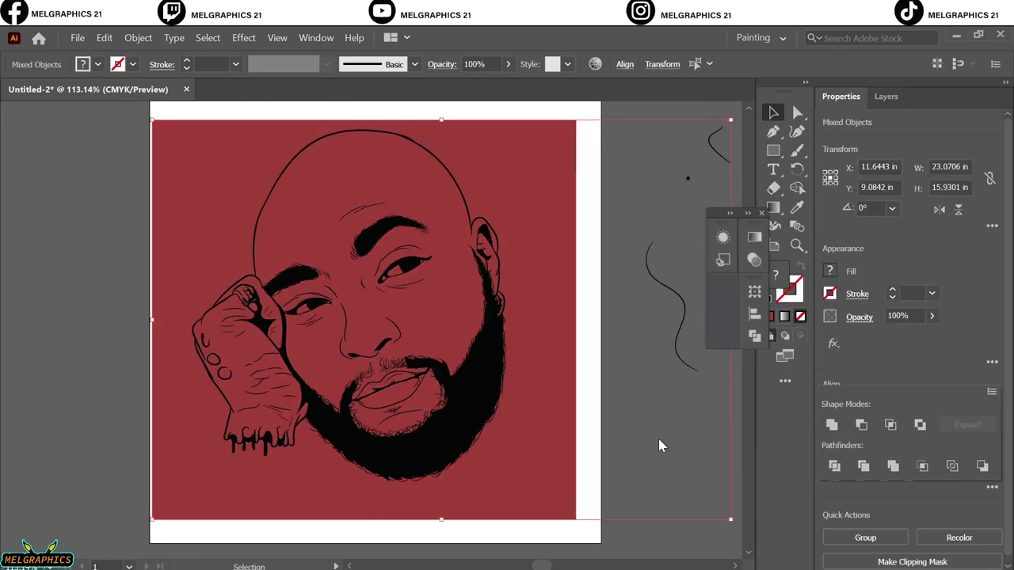
{"action": "left_click", "coordinate": [658, 439]}
{"action": "double_click", "coordinate": [577, 312]}
{"action": "key", "text": "Delete"}
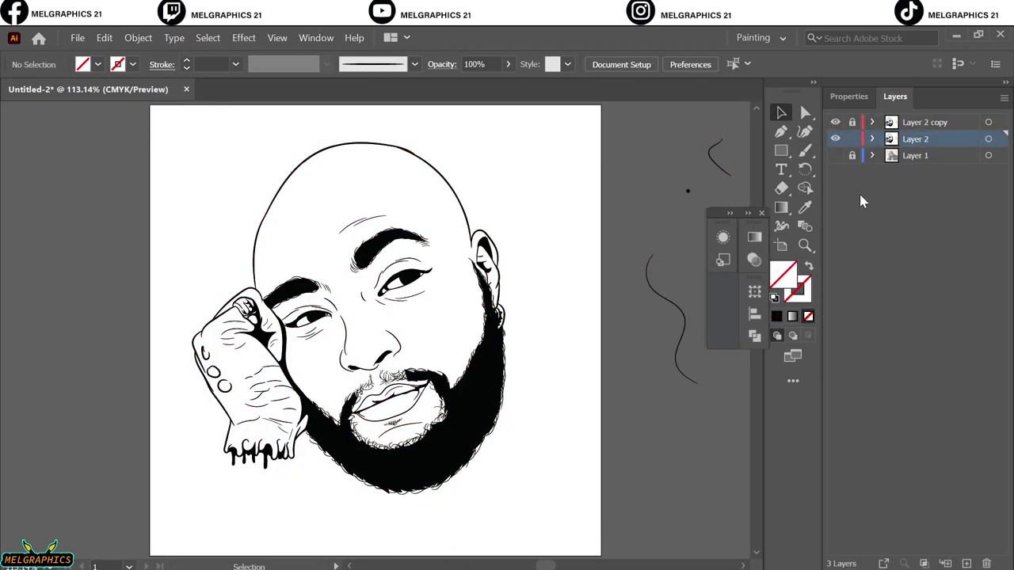
{"action": "left_click_drag", "start_coordinate": [163, 119], "coordinate": [560, 527]}
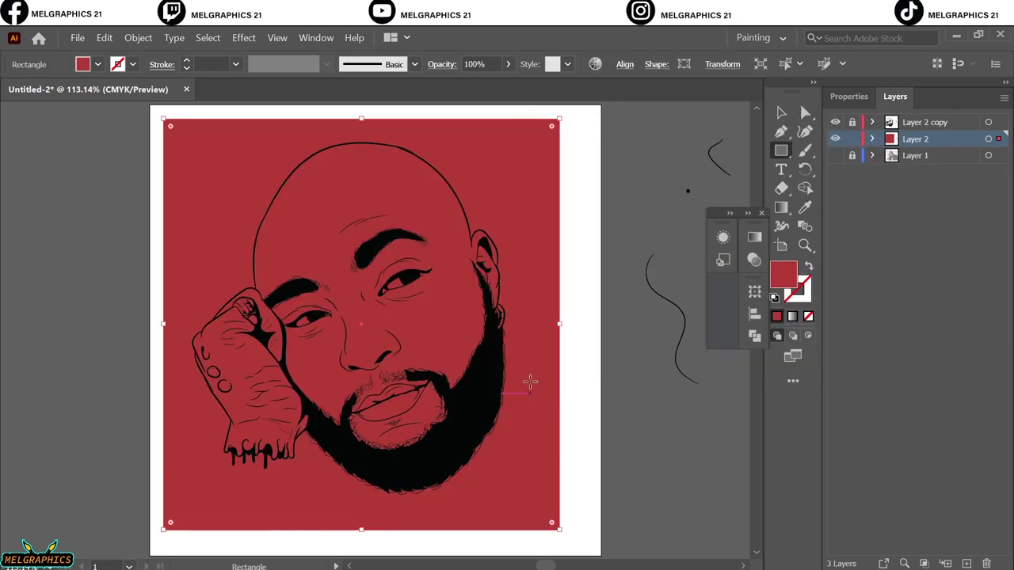
Live Paint the face, head and hand with the red skin colour.
{"action": "key", "text": "v"}
{"action": "double_click", "coordinate": [783, 273]}
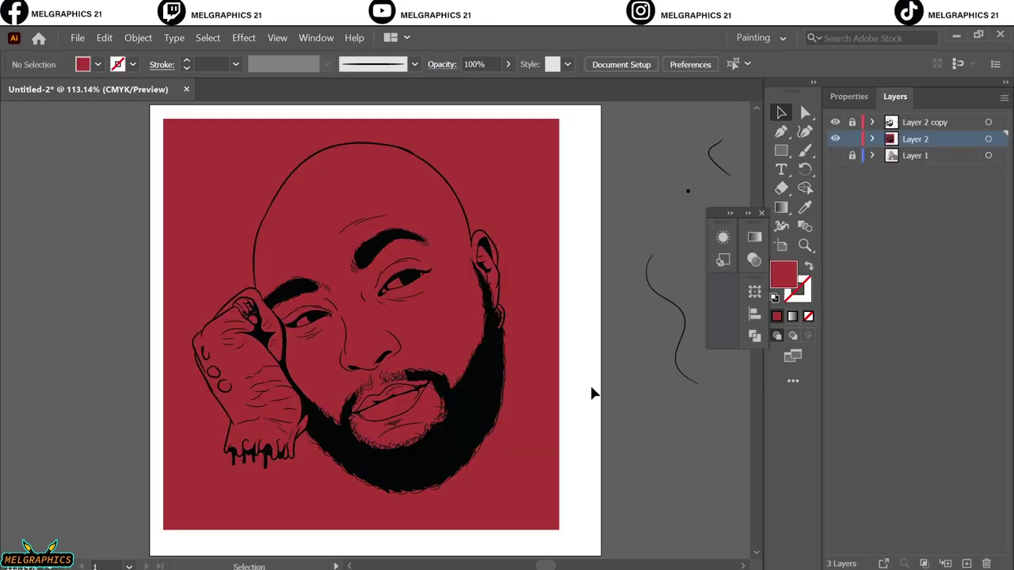
{"action": "right_click", "coordinate": [537, 372]}
{"action": "left_click", "coordinate": [570, 224]}
{"action": "left_click", "coordinate": [885, 96]}
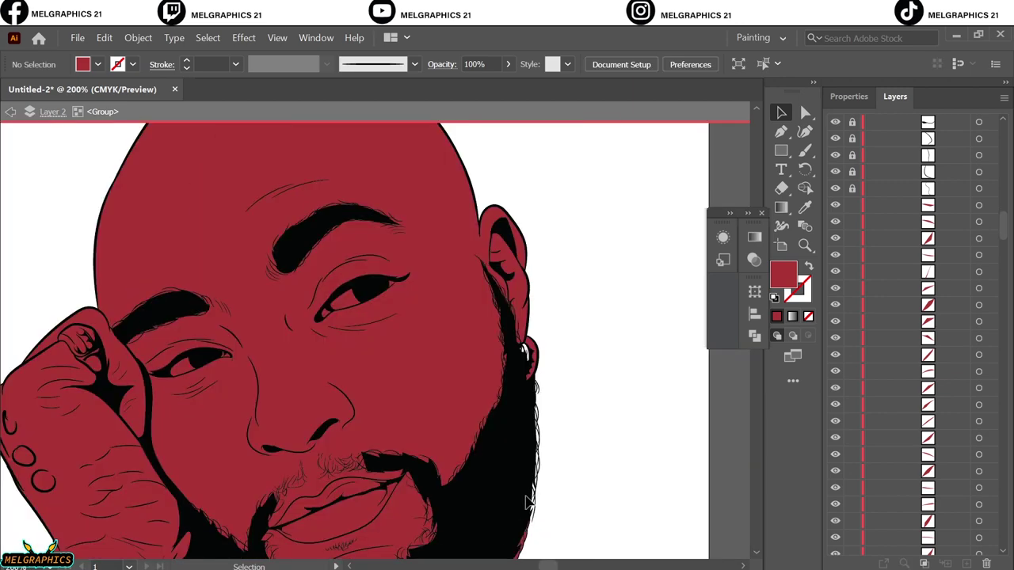
Fill the inner eye corners dark red and the eye whites light grey.
{"action": "scroll", "coordinate": [527, 501], "scroll_direction": "down", "scroll_amount": 5}
{"action": "left_click_drag", "start_coordinate": [309, 485], "coordinate": [225, 454]}
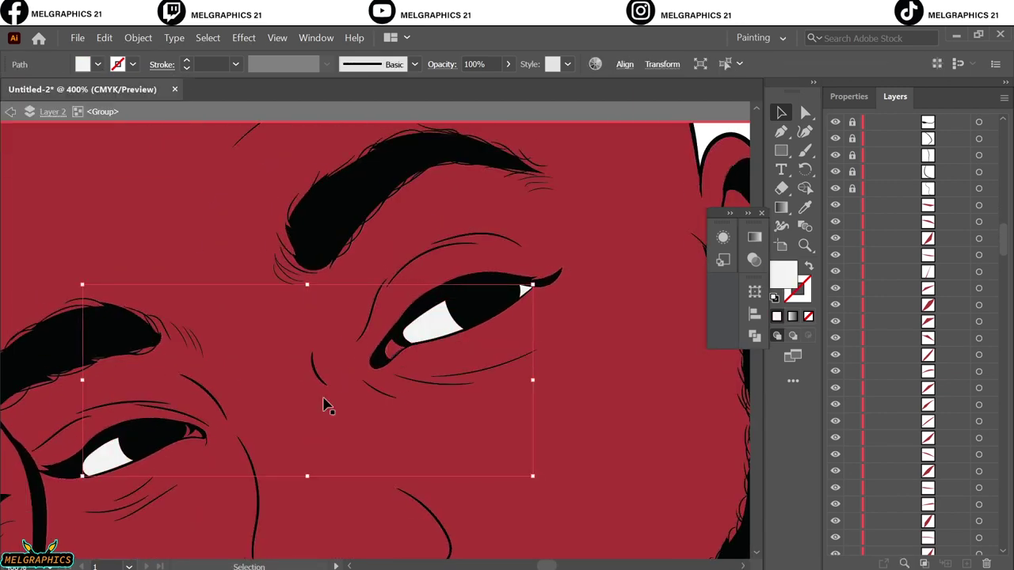
{"action": "double_click", "coordinate": [783, 275]}
{"action": "left_click", "coordinate": [905, 174]}
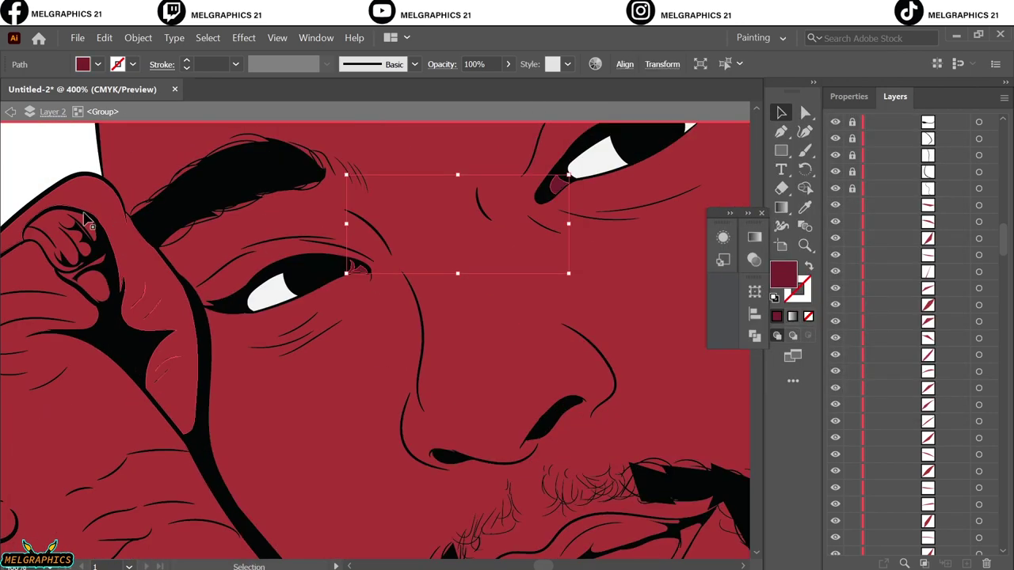
{"action": "double_click", "coordinate": [782, 276]}
{"action": "left_click", "coordinate": [909, 175]}
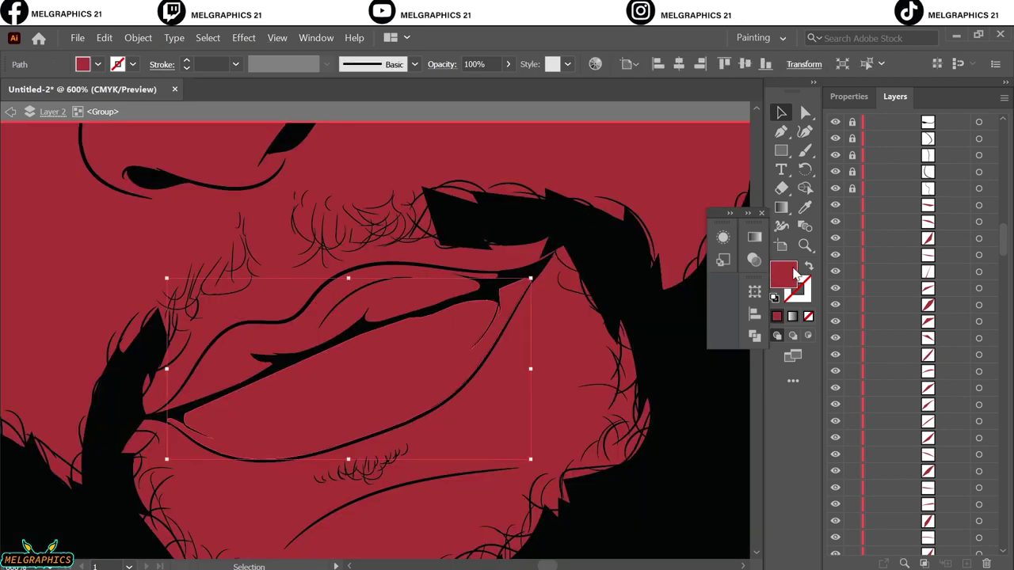
Give the lips a lighter rose colour and exit group isolation mode.
{"action": "double_click", "coordinate": [783, 275]}
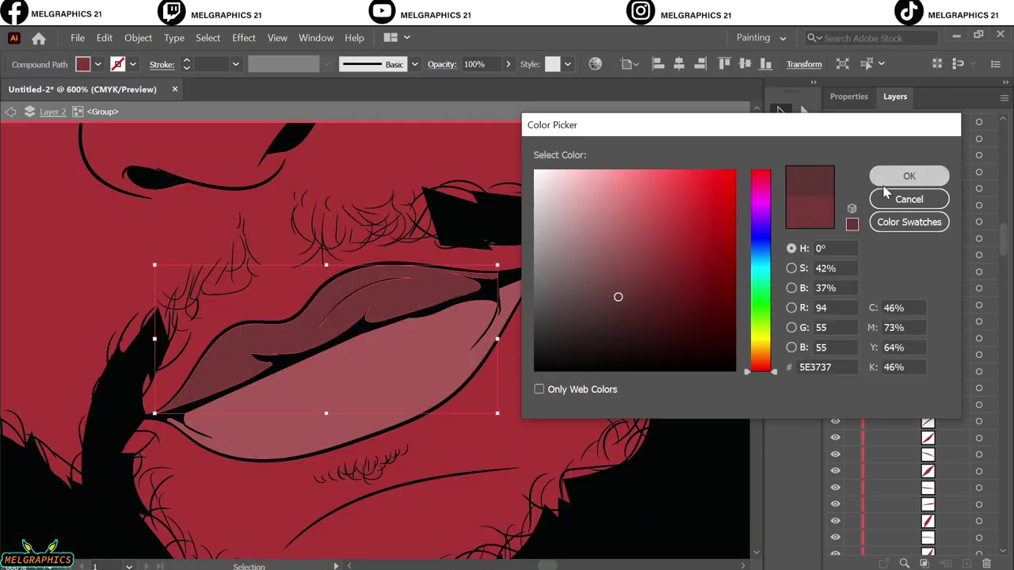
{"action": "left_click", "coordinate": [909, 175]}
{"action": "left_click", "coordinate": [571, 339]}
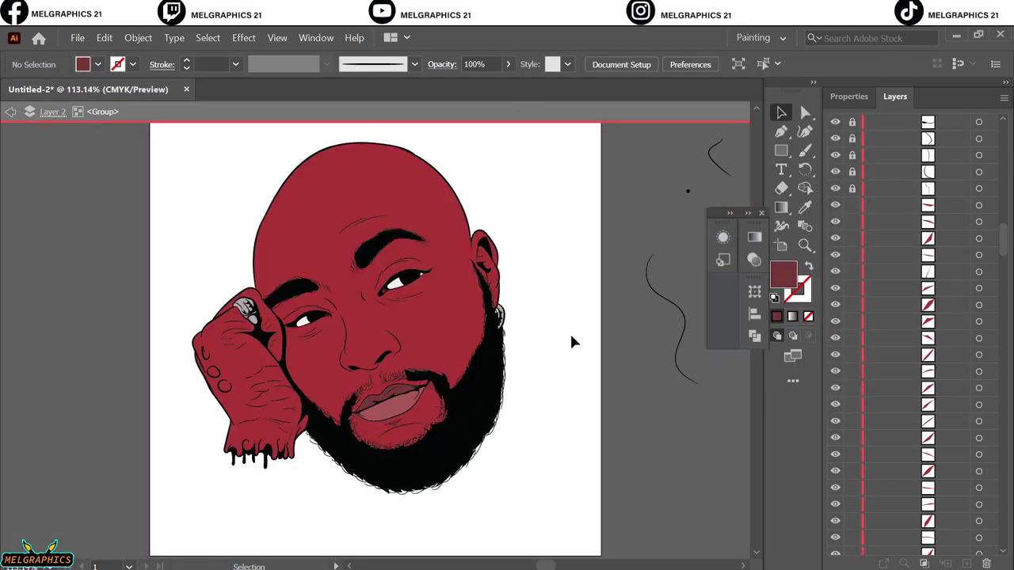
{"action": "left_click", "coordinate": [805, 115]}
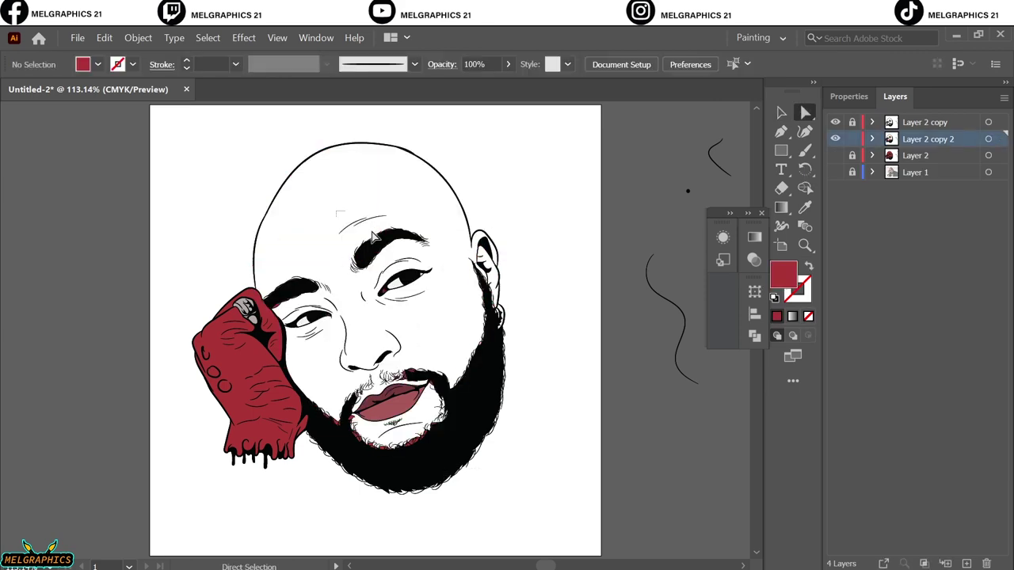
Clean up stray red fill on the upper fingers, beard edge and mouth.
{"action": "left_click_drag", "start_coordinate": [279, 296], "coordinate": [284, 314]}
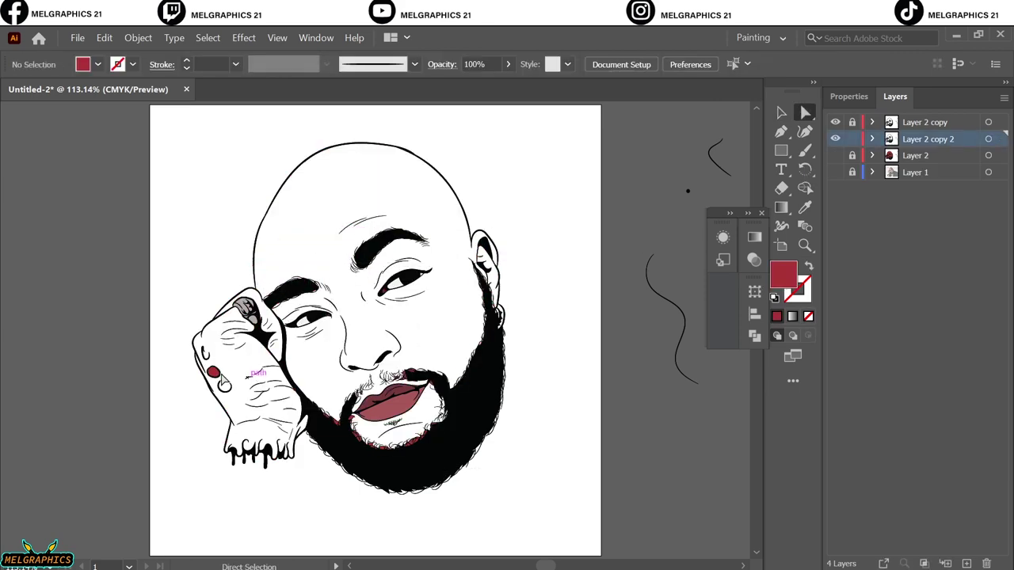
{"action": "scroll", "coordinate": [347, 434], "scroll_direction": "up", "scroll_amount": 5}
{"action": "left_click_drag", "start_coordinate": [347, 386], "coordinate": [388, 457]}
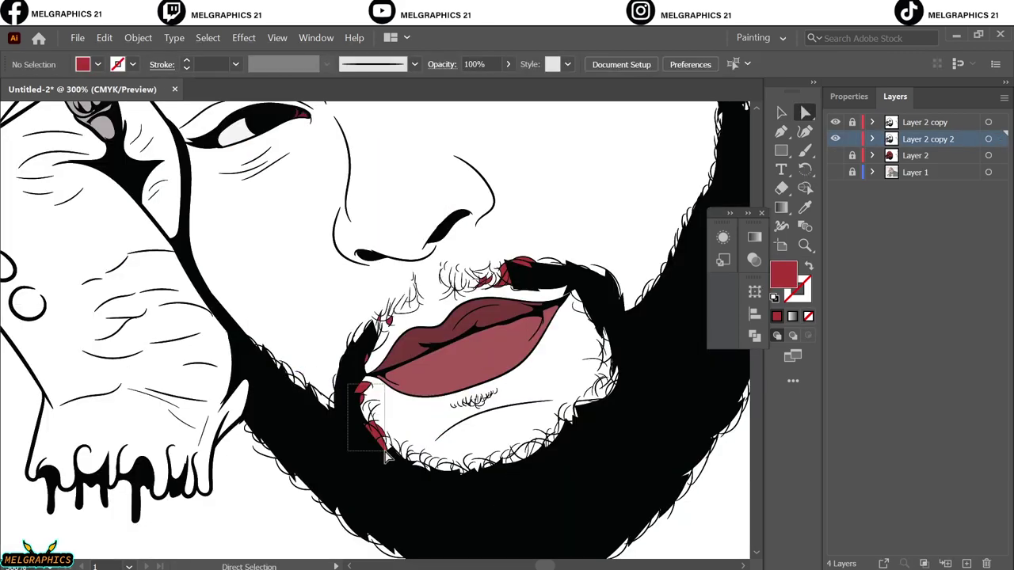
{"action": "left_click_drag", "start_coordinate": [477, 431], "coordinate": [450, 420]}
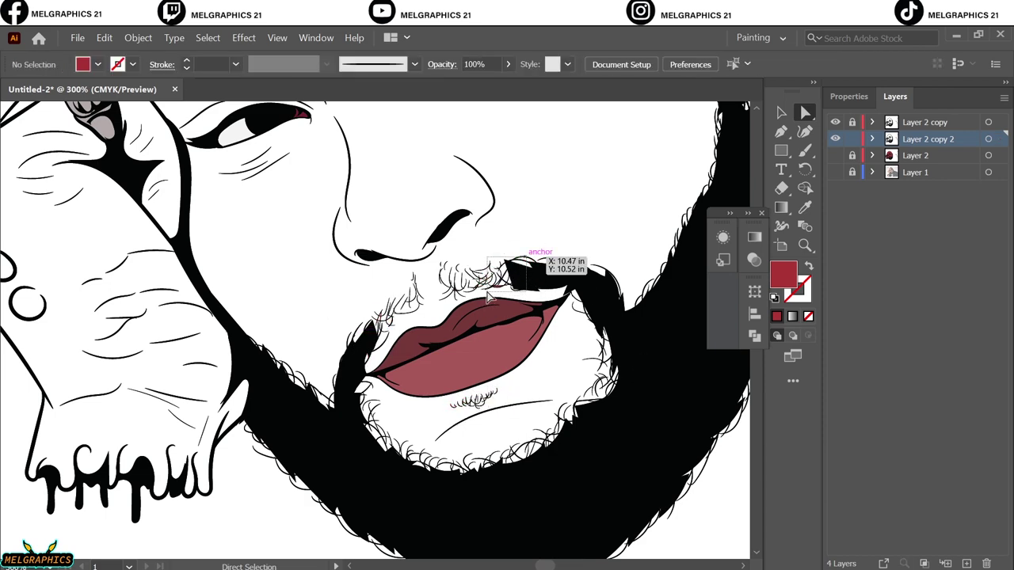
{"action": "key", "text": "ctrl+0"}
Set a dark maroon fill and place the first scalp-shadow points with the Pen tool.
{"action": "left_click", "coordinate": [781, 131]}
{"action": "double_click", "coordinate": [784, 274]}
{"action": "key", "text": "Return"}
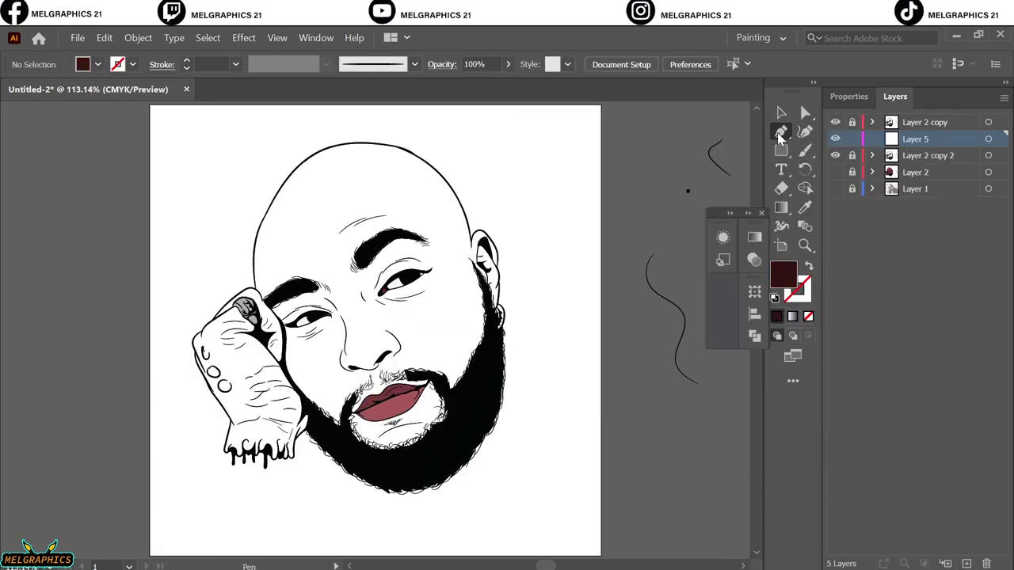
{"action": "scroll", "coordinate": [434, 198], "scroll_direction": "up", "scroll_amount": 4}
{"action": "left_click", "coordinate": [566, 446]}
{"action": "scroll", "coordinate": [488, 311], "scroll_direction": "up", "scroll_amount": 4}
{"action": "left_click_drag", "start_coordinate": [451, 426], "coordinate": [413, 396]}
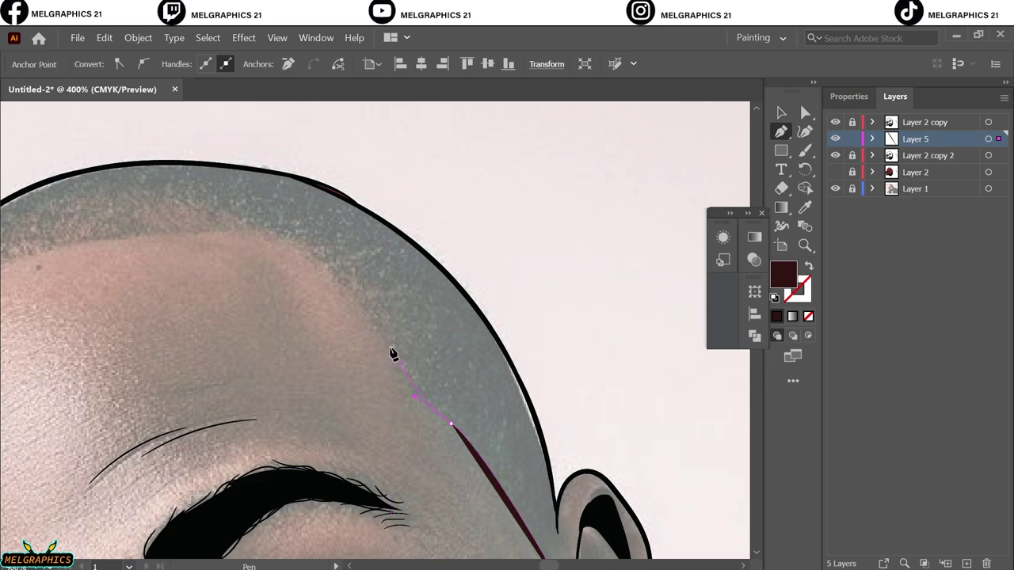
{"action": "left_click", "coordinate": [417, 393]}
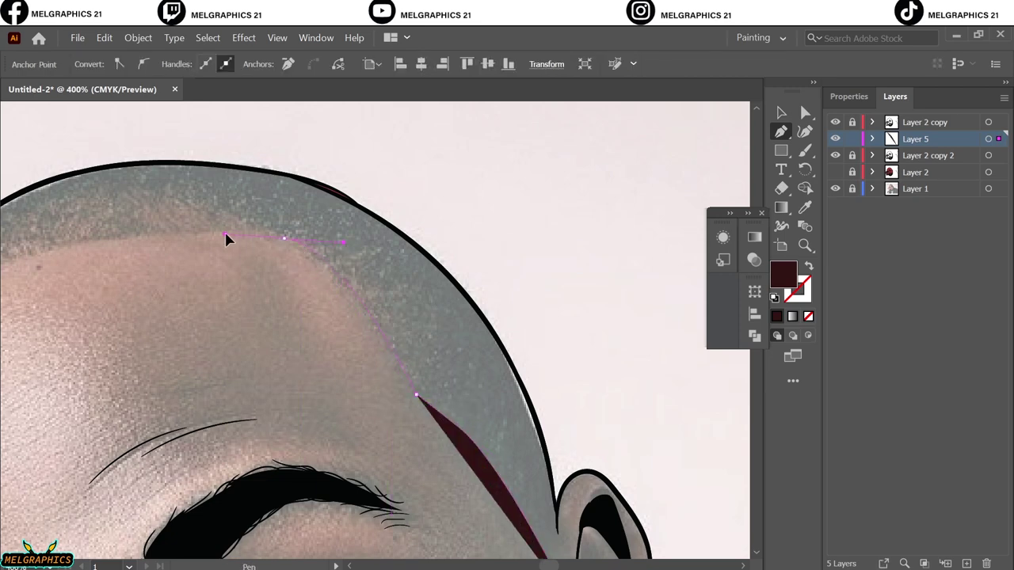
Continue the shadow path with points down the left edge of the head.
{"action": "scroll", "coordinate": [226, 238], "scroll_direction": "left", "scroll_amount": 5}
{"action": "left_click", "coordinate": [152, 273]}
{"action": "left_click", "coordinate": [133, 309]}
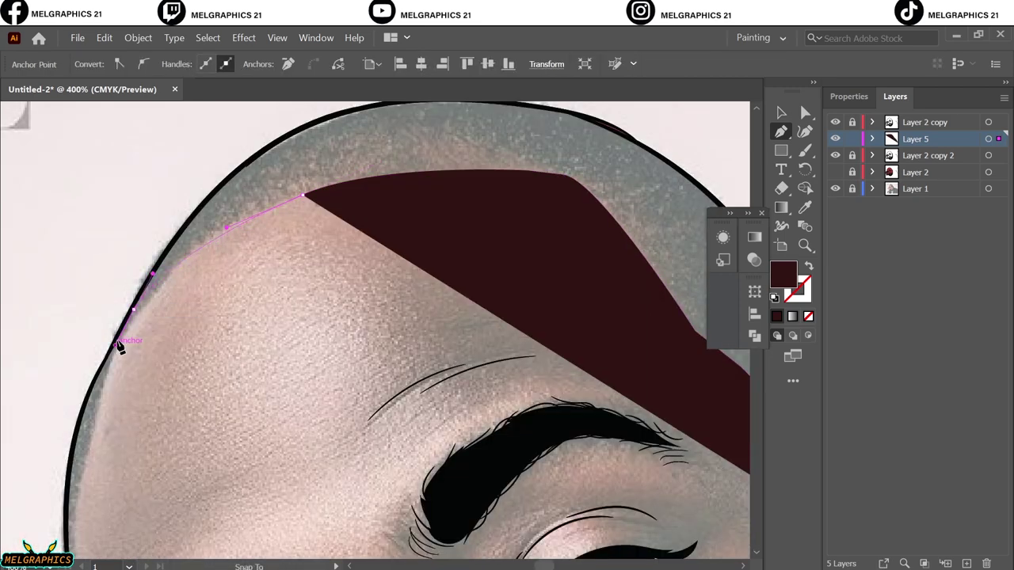
{"action": "left_click", "coordinate": [113, 353]}
{"action": "scroll", "coordinate": [103, 340], "scroll_direction": "down", "scroll_amount": 3}
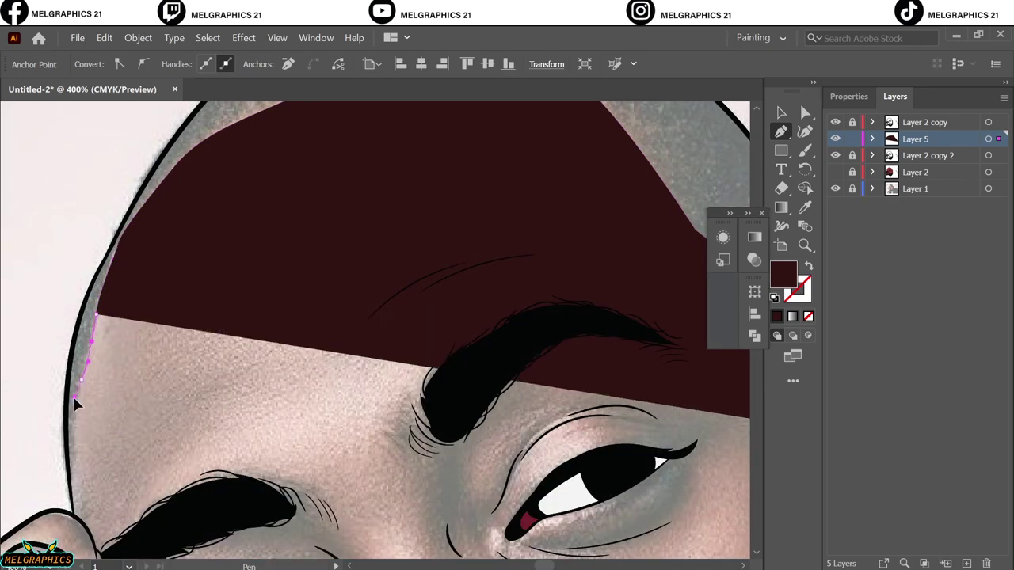
{"action": "scroll", "coordinate": [114, 400], "scroll_direction": "up", "scroll_amount": 5}
{"action": "scroll", "coordinate": [114, 400], "scroll_direction": "down", "scroll_amount": 3}
{"action": "left_click", "coordinate": [151, 479]}
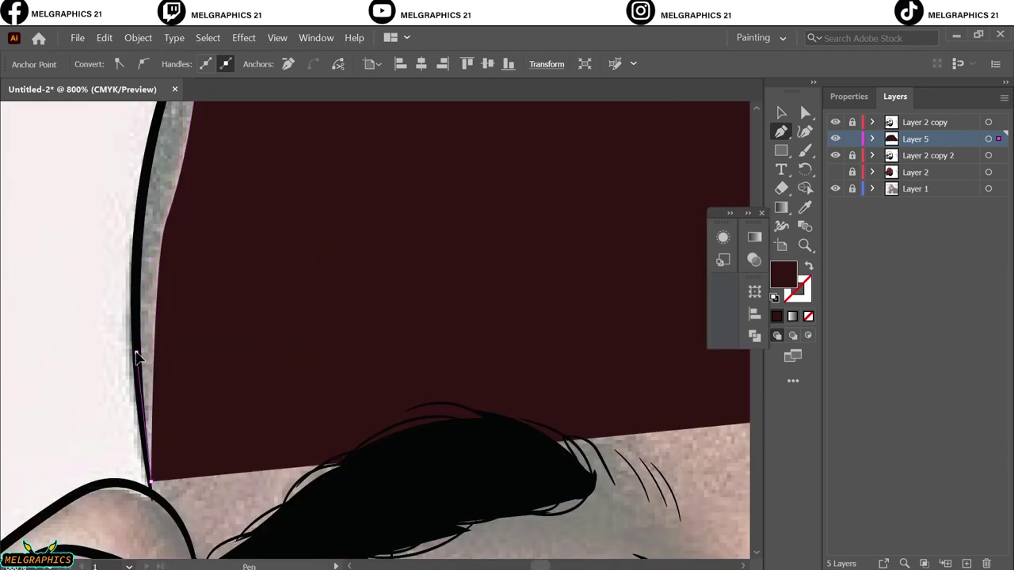
{"action": "scroll", "coordinate": [136, 358], "scroll_direction": "up", "scroll_amount": 3}
{"action": "scroll", "coordinate": [193, 335], "scroll_direction": "up", "scroll_amount": 2}
{"action": "scroll", "coordinate": [265, 192], "scroll_direction": "up", "scroll_amount": 3}
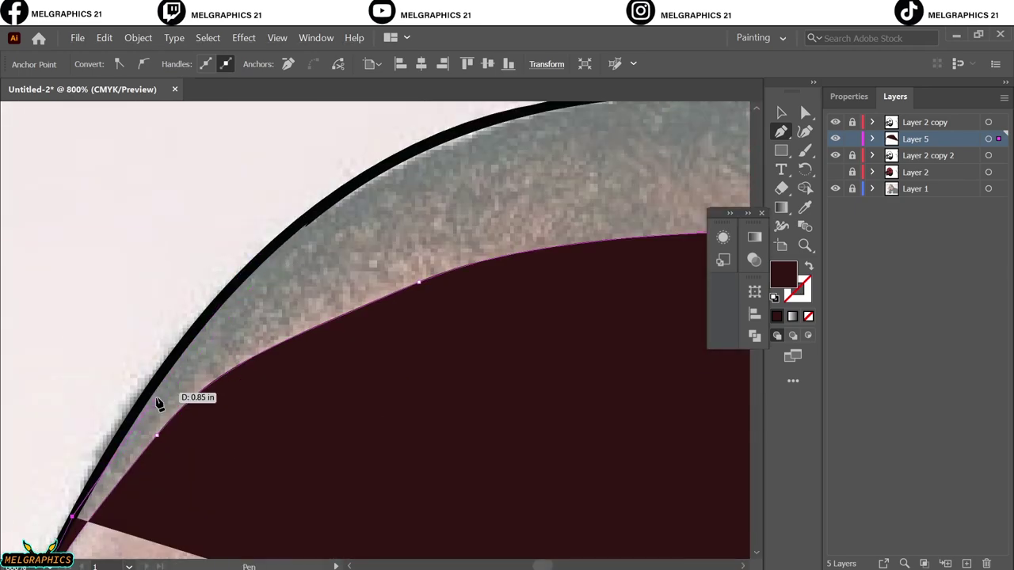
Add points along the top head outline and extend the shadow toward the ear.
{"action": "left_click", "coordinate": [157, 403]}
{"action": "scroll", "coordinate": [385, 174], "scroll_direction": "up", "scroll_amount": 3}
{"action": "left_click", "coordinate": [265, 261]}
{"action": "left_click", "coordinate": [382, 255]}
{"action": "left_click", "coordinate": [560, 273]}
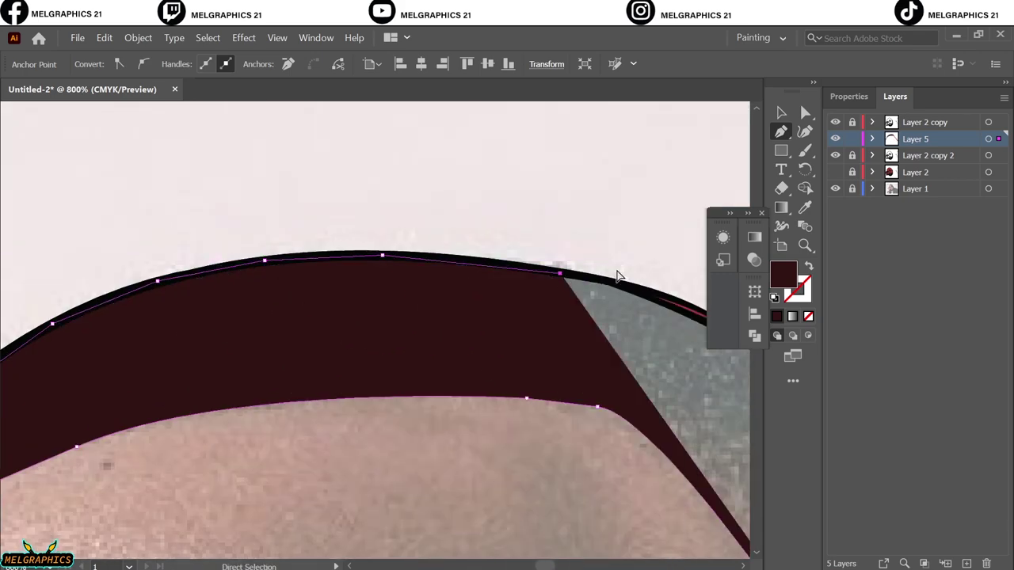
{"action": "scroll", "coordinate": [593, 356], "scroll_direction": "right", "scroll_amount": 3}
{"action": "left_click", "coordinate": [531, 478]}
{"action": "scroll", "coordinate": [436, 409], "scroll_direction": "right", "scroll_amount": 5}
{"action": "scroll", "coordinate": [347, 317], "scroll_direction": "down", "scroll_amount": 5}
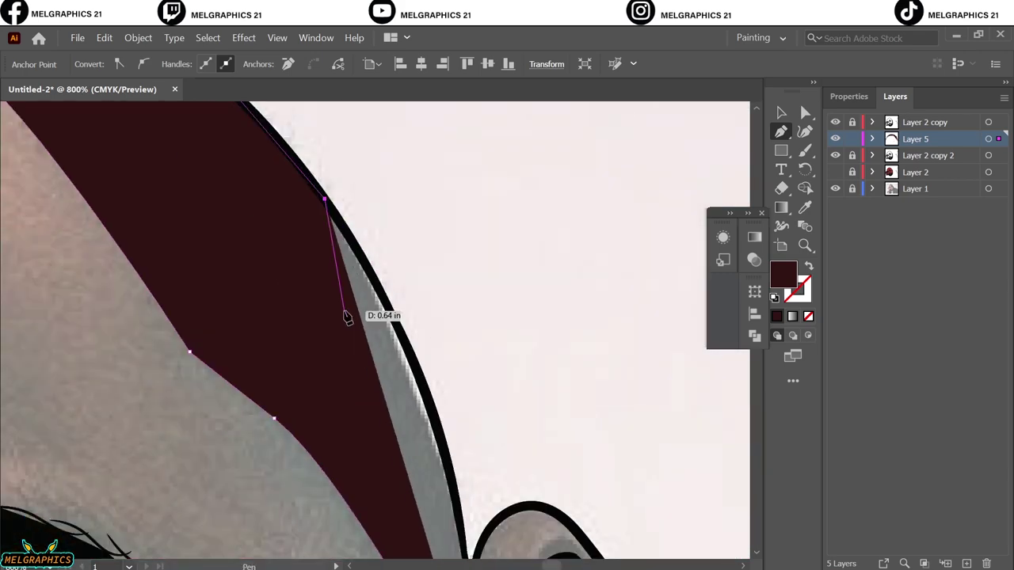
{"action": "scroll", "coordinate": [380, 293], "scroll_direction": "down", "scroll_amount": 2}
{"action": "left_click", "coordinate": [437, 367]}
{"action": "scroll", "coordinate": [443, 364], "scroll_direction": "down", "scroll_amount": 3}
{"action": "left_click", "coordinate": [469, 367]}
{"action": "scroll", "coordinate": [509, 475], "scroll_direction": "down", "scroll_amount": 1}
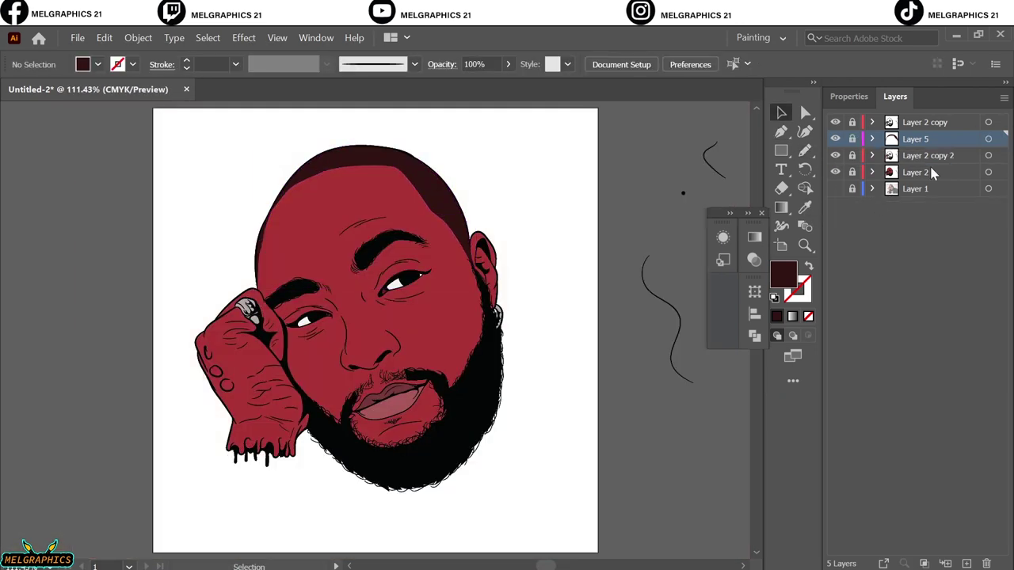
Create a new shading layer, set the fill to the red shading colour, and hide the red face base.
{"action": "left_click", "coordinate": [933, 174]}
{"action": "key", "text": "ctrl+l"}
{"action": "left_click", "coordinate": [805, 207]}
{"action": "double_click", "coordinate": [779, 286]}
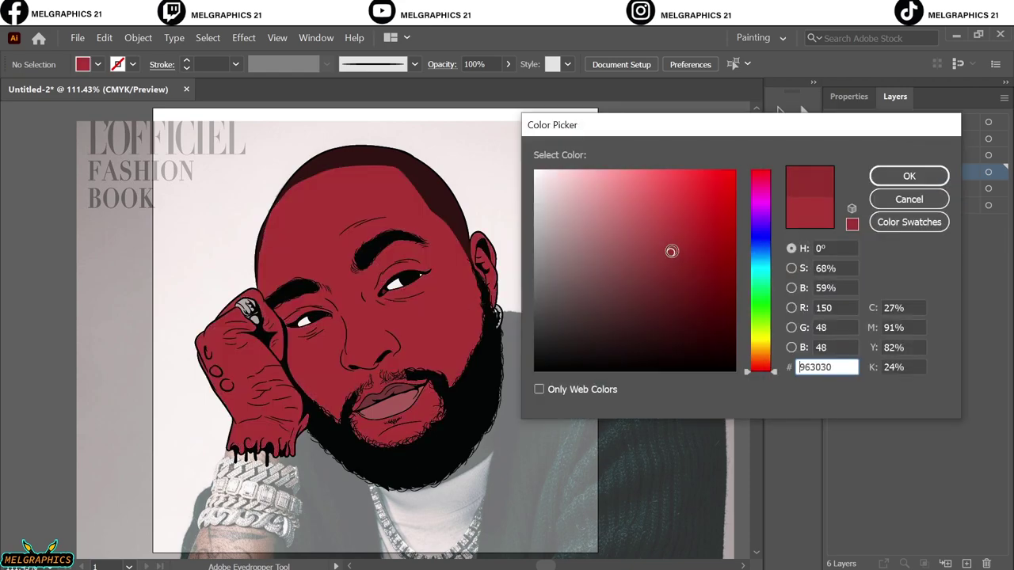
{"action": "left_click", "coordinate": [908, 175]}
{"action": "key", "text": "p"}
{"action": "key", "text": "p"}
{"action": "left_click", "coordinate": [834, 188]}
{"action": "scroll", "coordinate": [444, 372], "scroll_direction": "up", "scroll_amount": 5}
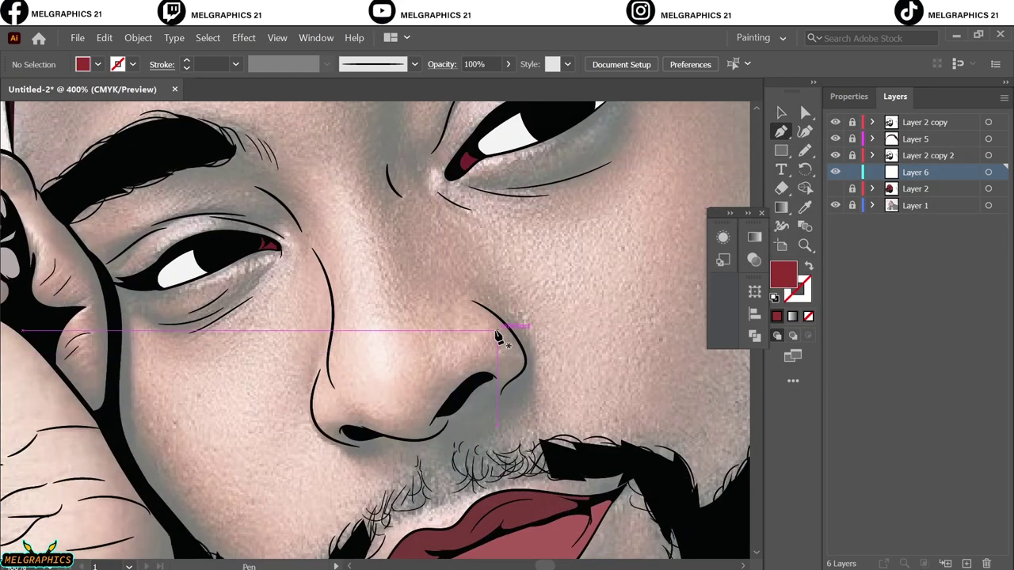
{"action": "scroll", "coordinate": [556, 413], "scroll_direction": "up", "scroll_amount": 2}
Trace red nose shading from the nose tip along the left nostril.
{"action": "left_click", "coordinate": [509, 367]}
{"action": "left_click", "coordinate": [515, 405]}
{"action": "left_click", "coordinate": [408, 339]}
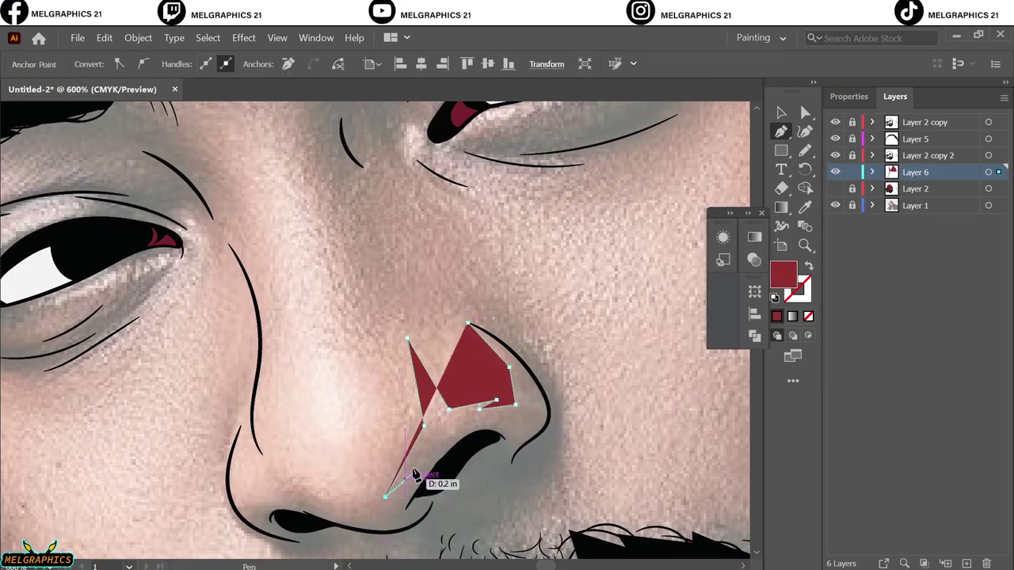
{"action": "left_click", "coordinate": [424, 426]}
{"action": "left_click", "coordinate": [387, 499]}
{"action": "left_click", "coordinate": [271, 449]}
{"action": "left_click", "coordinate": [258, 378]}
{"action": "left_click", "coordinate": [255, 438]}
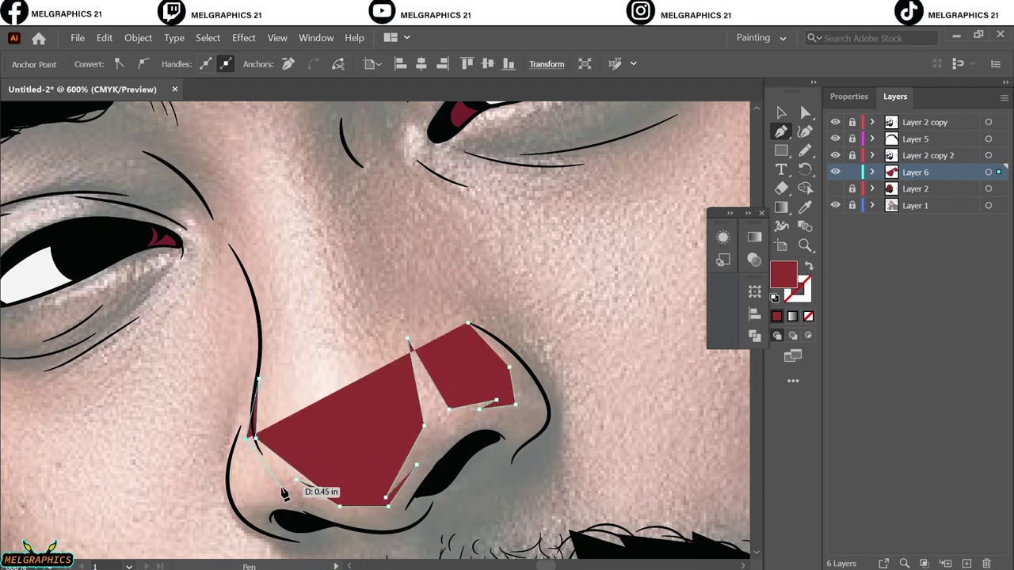
{"action": "left_click", "coordinate": [299, 493]}
{"action": "left_click", "coordinate": [231, 446]}
Finish the nose shading along the nostril's lower and right edges and close the shape.
{"action": "left_click", "coordinate": [228, 497]}
{"action": "left_click", "coordinate": [300, 546]}
{"action": "left_click", "coordinate": [407, 535]}
{"action": "left_click", "coordinate": [493, 483]}
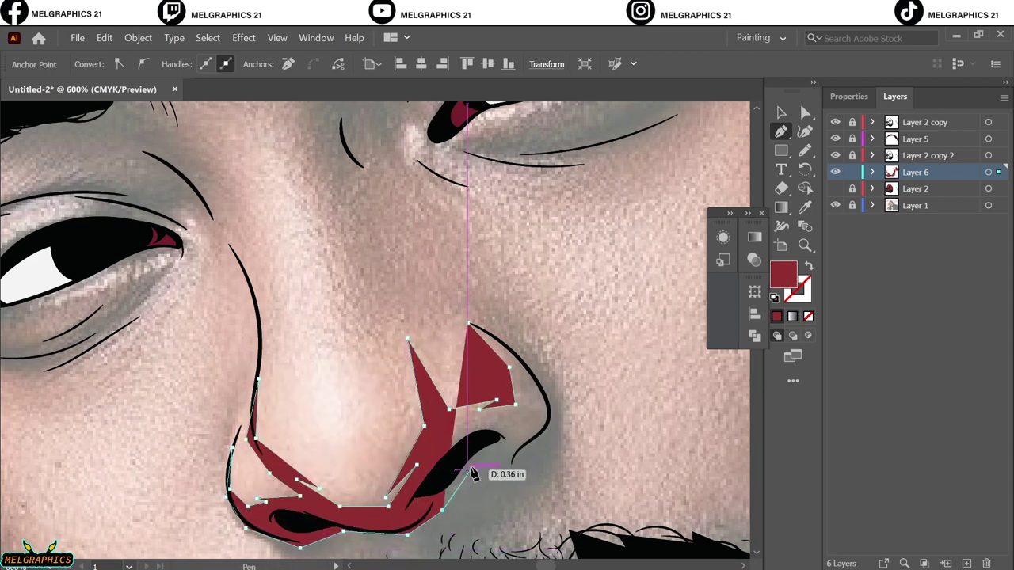
{"action": "left_click", "coordinate": [559, 405]}
{"action": "left_click", "coordinate": [467, 324]}
{"action": "key", "text": "ctrl+shift+a"}
{"action": "key", "text": "ctrl+0"}
Toggle the red base and reference photo visibility to preview the nose shading.
{"action": "left_click", "coordinate": [835, 188]}
{"action": "left_click", "coordinate": [835, 205]}
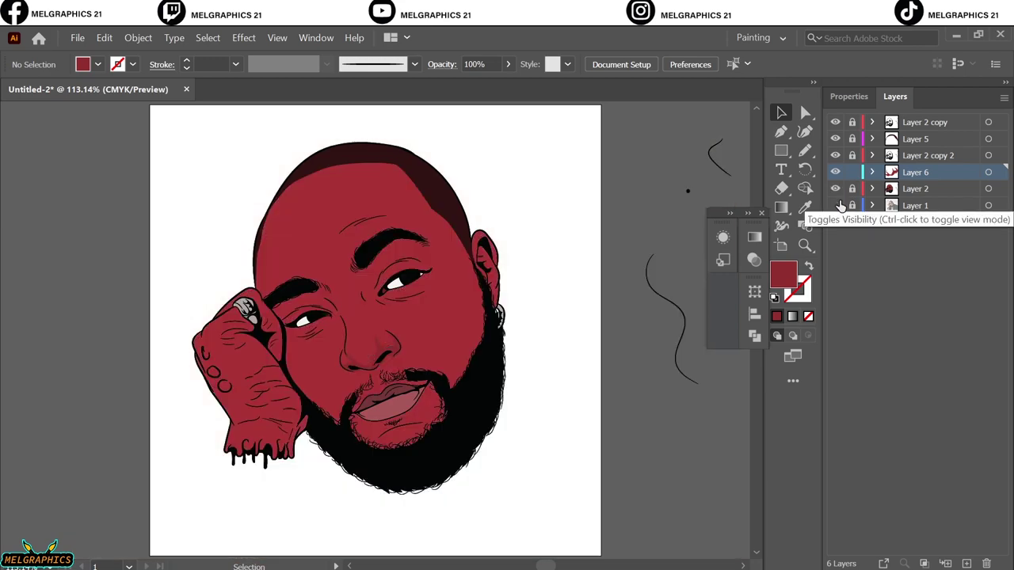
{"action": "left_click", "coordinate": [835, 189]}
{"action": "scroll", "coordinate": [334, 301], "scroll_direction": "up", "scroll_amount": 5}
Trace red shading along the eyebrow and down beside the eye.
{"action": "left_click", "coordinate": [142, 218]}
{"action": "left_click", "coordinate": [237, 233]}
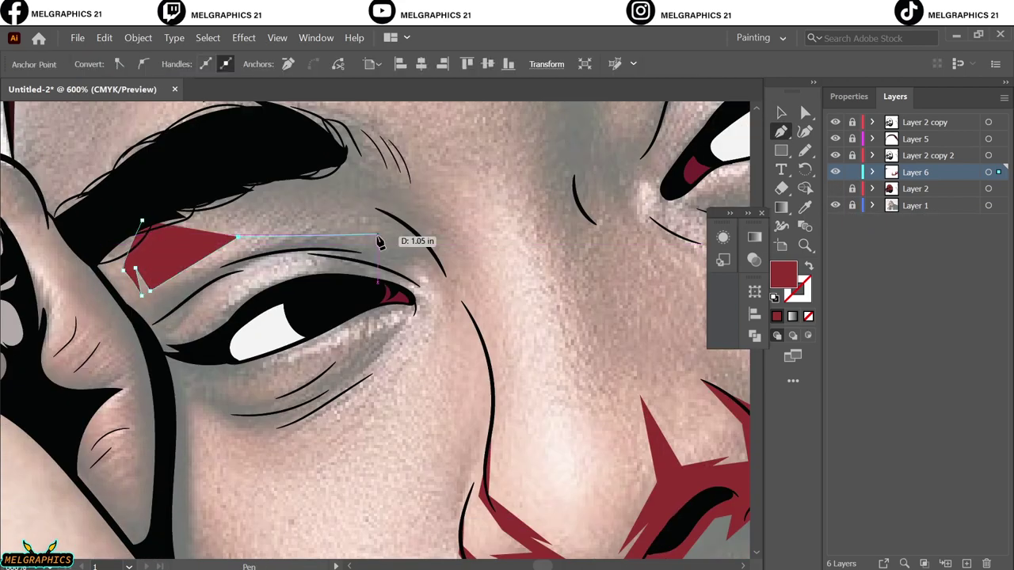
{"action": "left_click", "coordinate": [377, 232]}
{"action": "left_click", "coordinate": [329, 199]}
{"action": "scroll", "coordinate": [182, 202], "scroll_direction": "up", "scroll_amount": 2}
{"action": "left_click", "coordinate": [280, 181]}
{"action": "left_click", "coordinate": [387, 222]}
{"action": "left_click", "coordinate": [446, 213]}
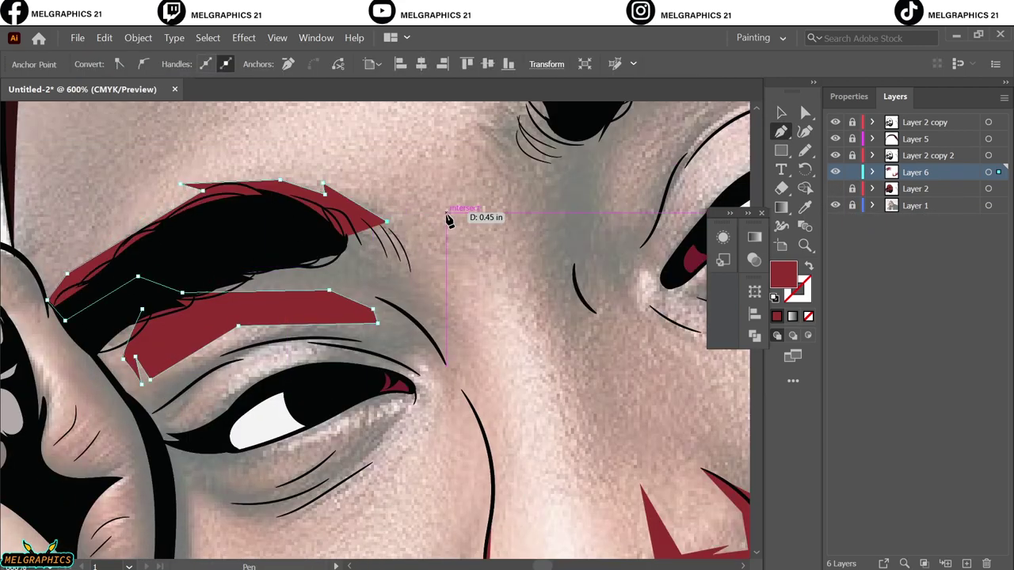
{"action": "left_click", "coordinate": [414, 281]}
{"action": "left_click", "coordinate": [473, 425]}
{"action": "left_click", "coordinate": [489, 519]}
{"action": "key", "text": "shift+x"}
Draw a curved red shading shape beneath the eye with a solid red fill.
{"action": "left_click", "coordinate": [440, 364]}
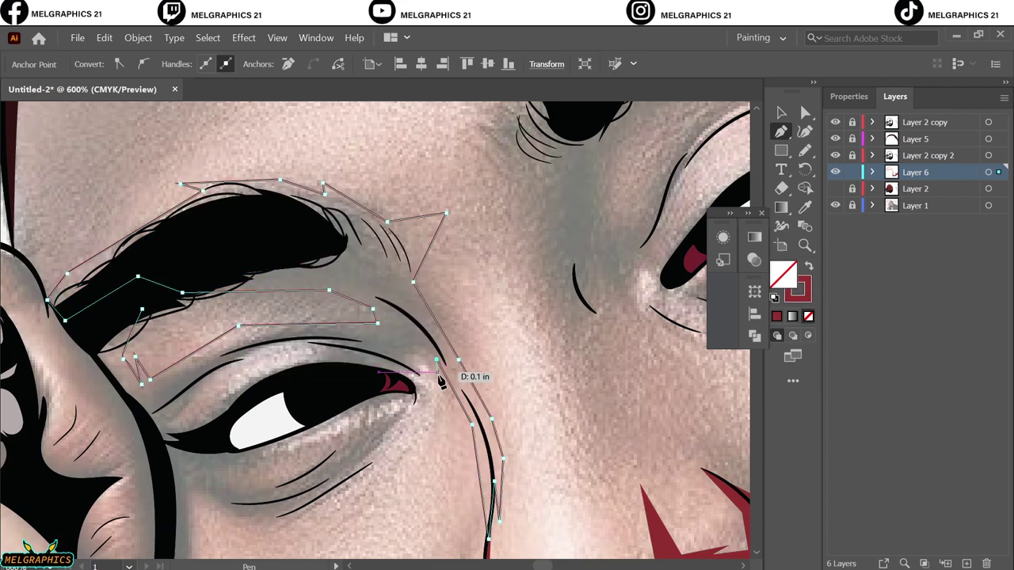
{"action": "left_click", "coordinate": [420, 382]}
{"action": "left_click", "coordinate": [212, 512]}
{"action": "left_click", "coordinate": [272, 525]}
{"action": "left_click_drag", "start_coordinate": [358, 466], "coordinate": [384, 434]}
{"action": "left_click_drag", "start_coordinate": [278, 500], "coordinate": [230, 495]}
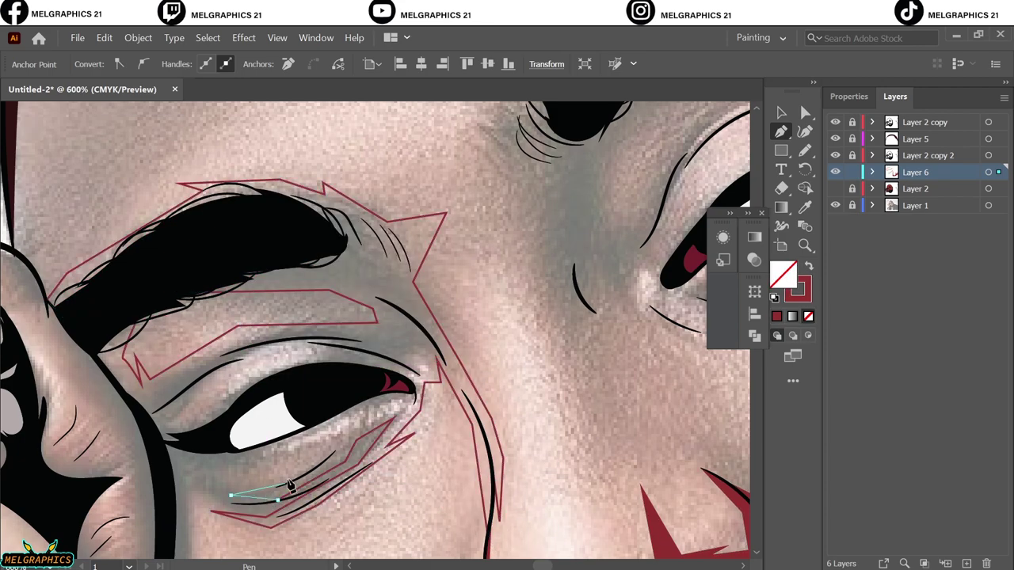
{"action": "left_click", "coordinate": [288, 461]}
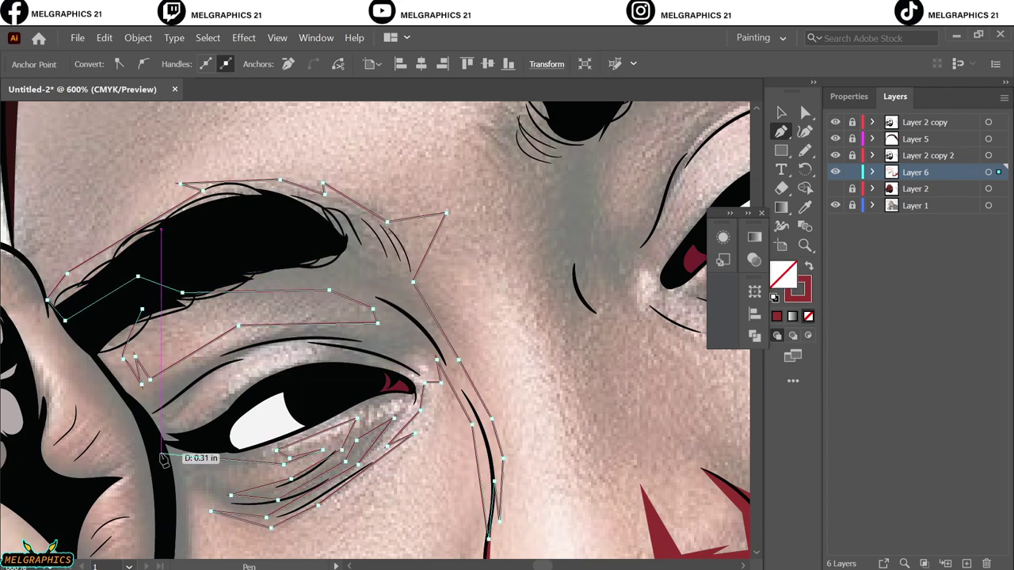
{"action": "left_click", "coordinate": [361, 354]}
{"action": "key", "text": "shift+x"}
{"action": "scroll", "coordinate": [155, 292], "scroll_direction": "down", "scroll_amount": 3}
Draw red cheek shading from beside the hand down toward the mustache and chin.
{"action": "left_click", "coordinate": [156, 292]}
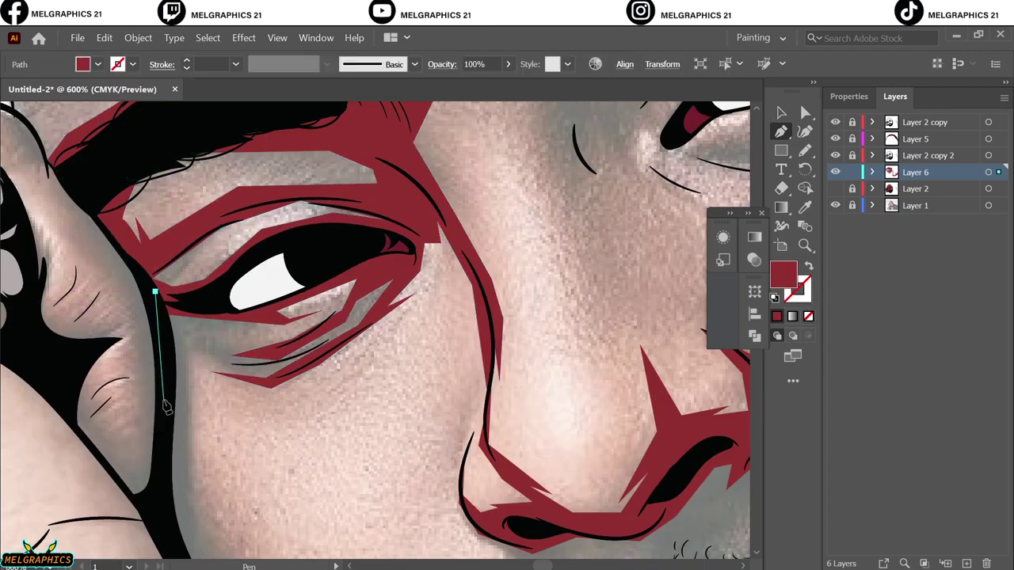
{"action": "left_click", "coordinate": [163, 399]}
{"action": "left_click", "coordinate": [211, 385]}
{"action": "left_click_drag", "start_coordinate": [248, 386], "coordinate": [268, 386]}
{"action": "scroll", "coordinate": [169, 290], "scroll_direction": "down", "scroll_amount": 5}
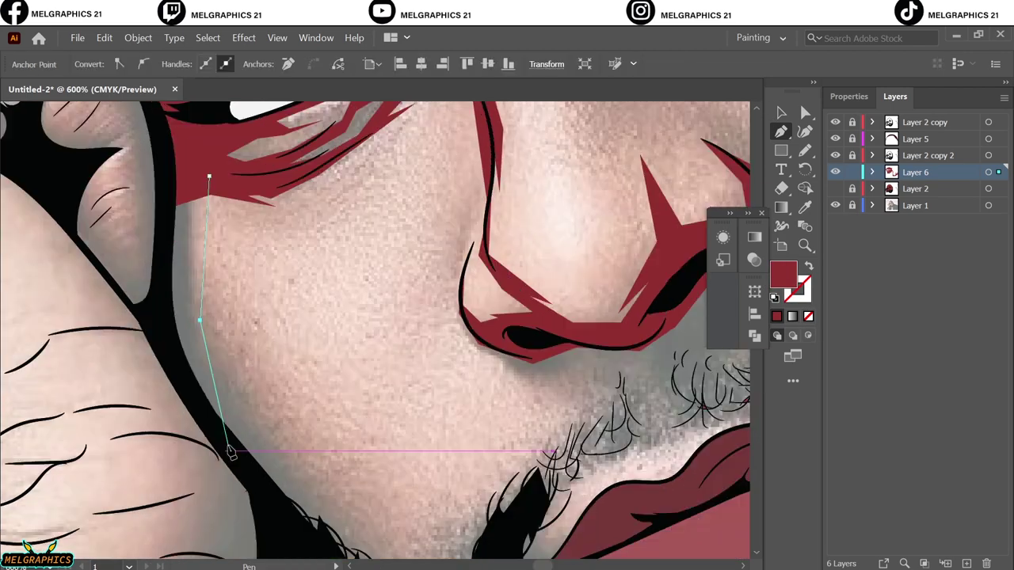
{"action": "left_click", "coordinate": [445, 527]}
{"action": "left_click", "coordinate": [564, 279]}
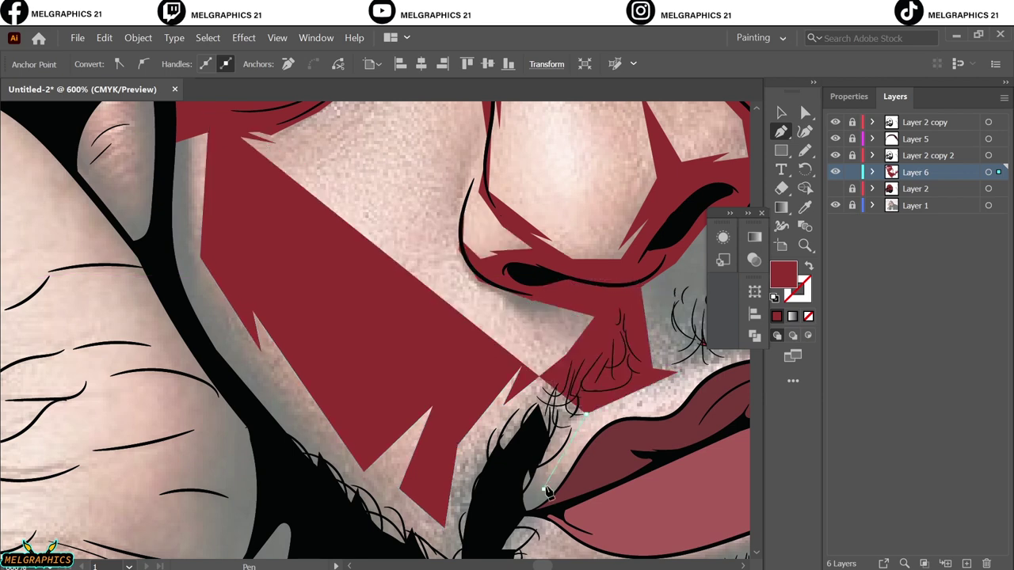
{"action": "left_click", "coordinate": [545, 493]}
{"action": "scroll", "coordinate": [521, 483], "scroll_direction": "down", "scroll_amount": 3}
{"action": "scroll", "coordinate": [166, 286], "scroll_direction": "up", "scroll_amount": 4}
{"action": "scroll", "coordinate": [166, 285], "scroll_direction": "up", "scroll_amount": 5}
{"action": "key", "text": "ctrl+0"}
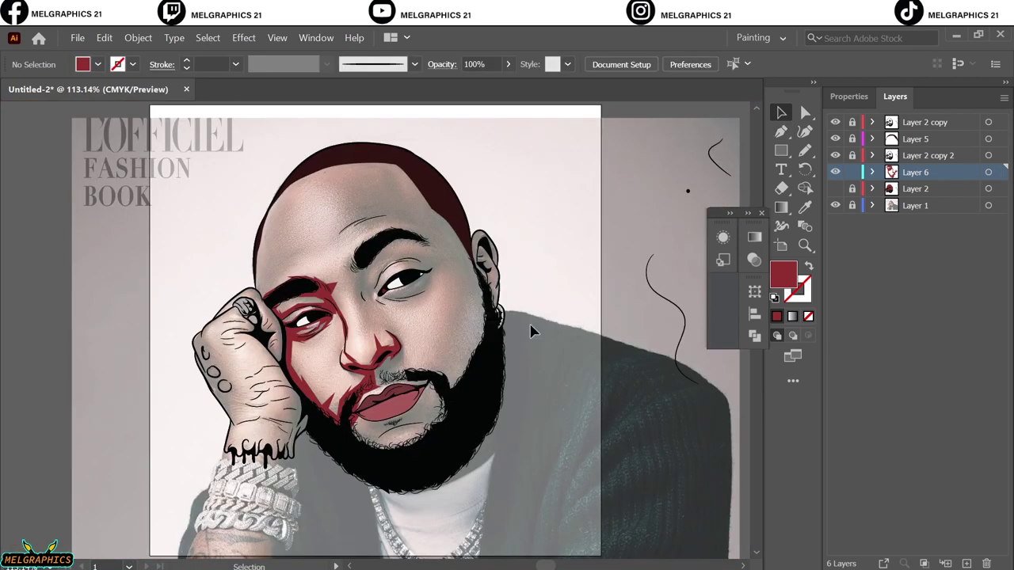
{"action": "key", "text": "v"}
{"action": "key", "text": "ctrl+shift+a"}
Trace a red shading shape under the lower lip and around the chin.
{"action": "left_click", "coordinate": [780, 133]}
{"action": "scroll", "coordinate": [380, 380], "scroll_direction": "up", "scroll_amount": 5}
{"action": "left_click", "coordinate": [333, 441]}
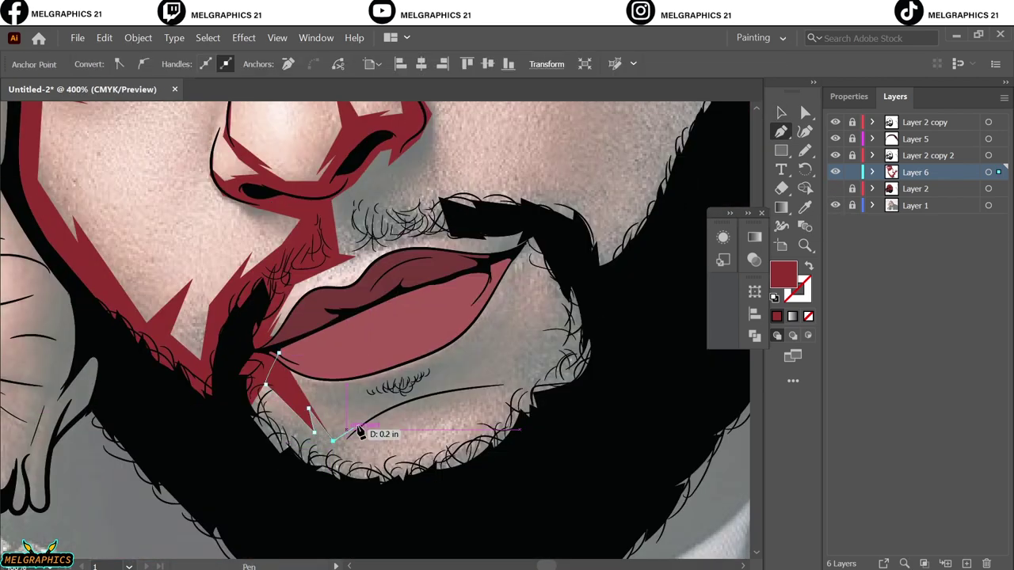
{"action": "left_click", "coordinate": [381, 404]}
{"action": "left_click", "coordinate": [408, 385]}
{"action": "left_click", "coordinate": [552, 408]}
{"action": "left_click", "coordinate": [480, 397]}
{"action": "left_click", "coordinate": [421, 405]}
{"action": "left_click", "coordinate": [362, 442]}
{"action": "left_click", "coordinate": [333, 482]}
{"action": "left_click", "coordinate": [264, 465]}
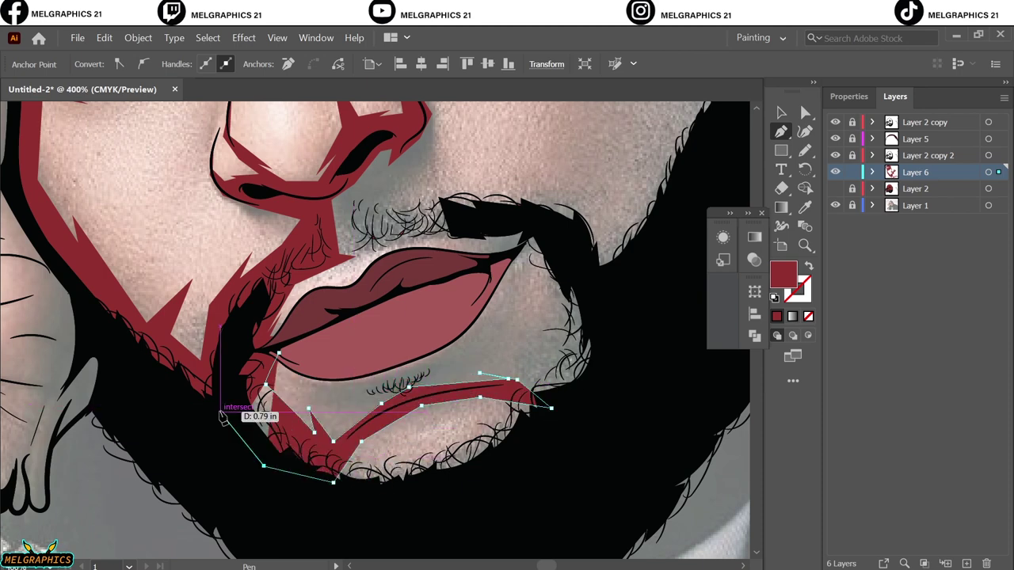
{"action": "left_click", "coordinate": [508, 408]}
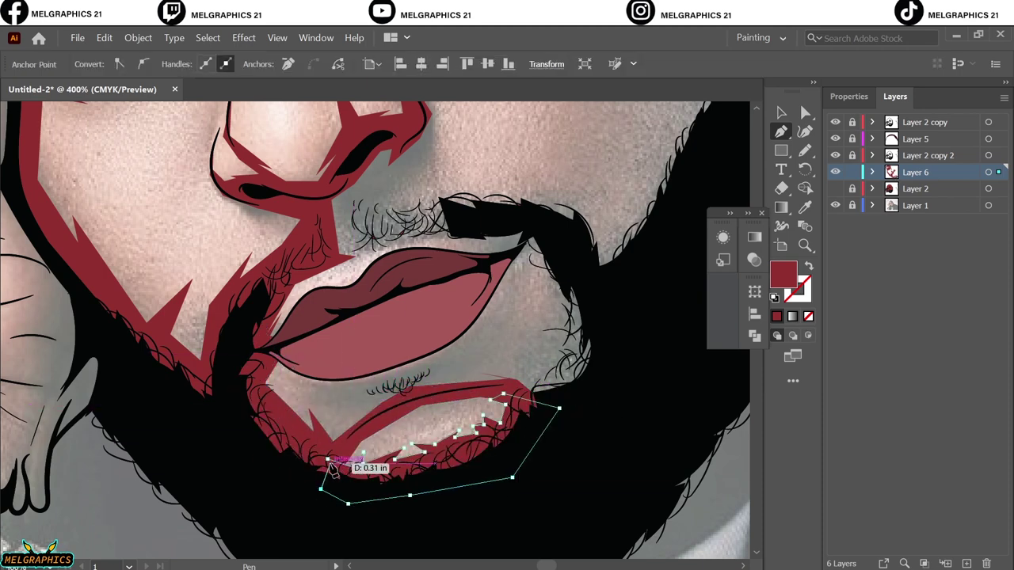
{"action": "scroll", "coordinate": [508, 411], "scroll_direction": "up", "scroll_amount": 3}
Draw a red shadow from below the lip's right side along the jaw and cheek.
{"action": "left_click", "coordinate": [501, 457]}
{"action": "left_click", "coordinate": [545, 452]}
{"action": "left_click", "coordinate": [446, 457]}
{"action": "left_click", "coordinate": [364, 477]}
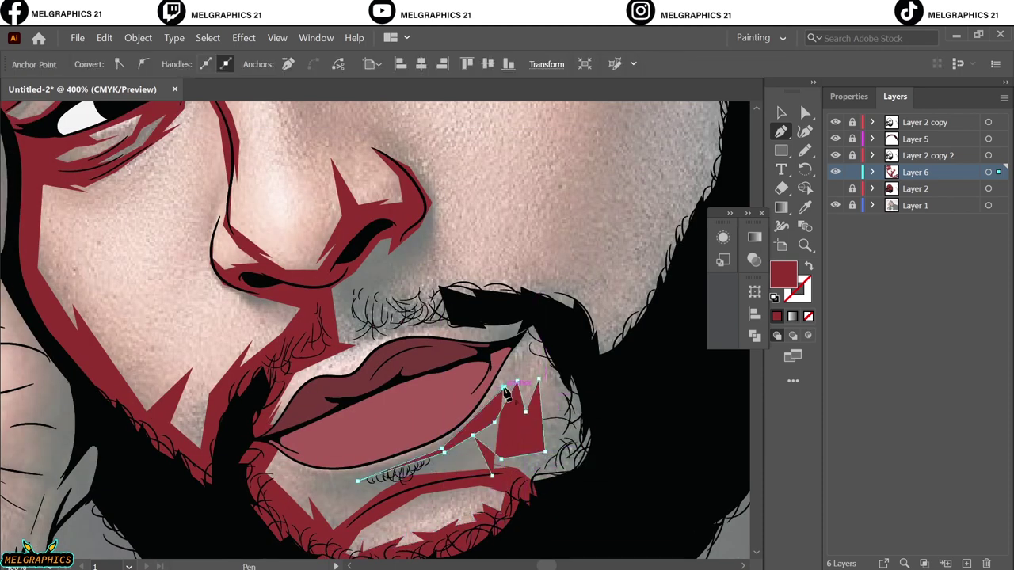
{"action": "scroll", "coordinate": [475, 475], "scroll_direction": "up", "scroll_amount": 3}
{"action": "scroll", "coordinate": [360, 495], "scroll_direction": "up", "scroll_amount": 2}
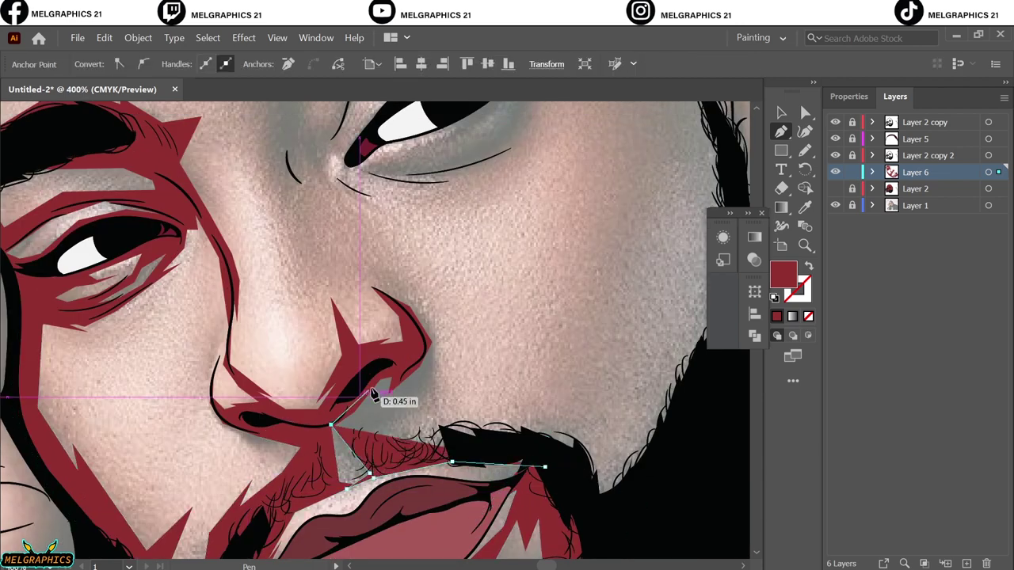
{"action": "scroll", "coordinate": [475, 420], "scroll_direction": "down", "scroll_amount": 2}
{"action": "scroll", "coordinate": [528, 422], "scroll_direction": "down", "scroll_amount": 1}
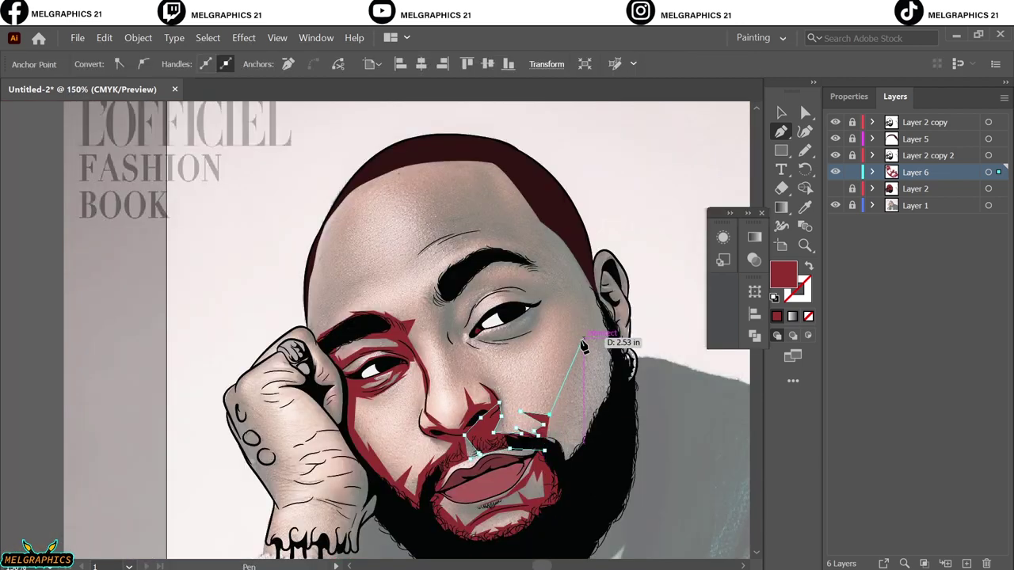
{"action": "left_click", "coordinate": [549, 299]}
{"action": "left_click", "coordinate": [592, 258]}
{"action": "left_click", "coordinate": [614, 332]}
{"action": "left_click", "coordinate": [619, 442]}
{"action": "left_click", "coordinate": [573, 503]}
{"action": "left_click", "coordinate": [544, 450]}
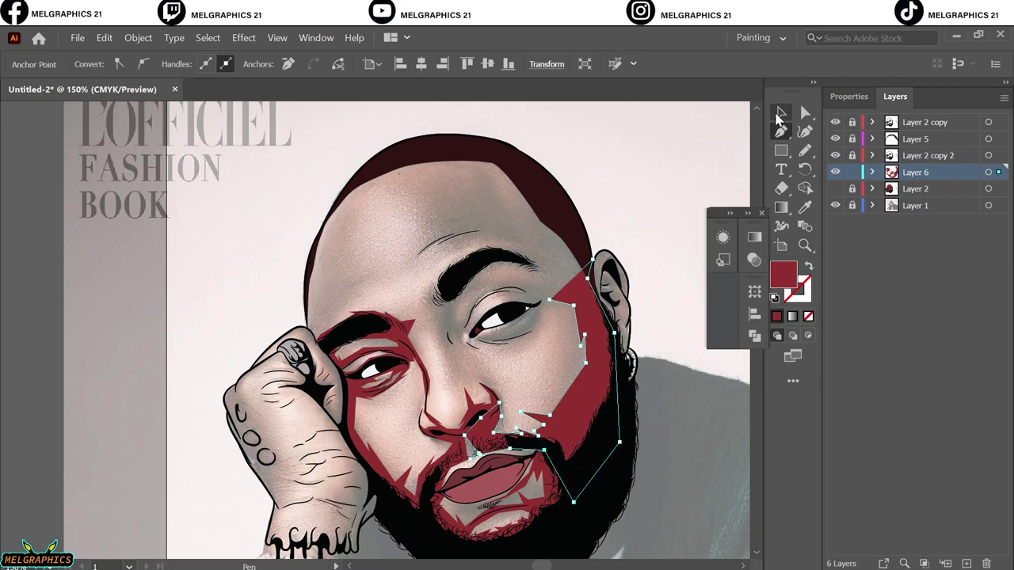
Trace a shadow outline from the eyebrow under the eye toward the eye corner.
{"action": "scroll", "coordinate": [485, 358], "scroll_direction": "up", "scroll_amount": 5}
{"action": "left_click", "coordinate": [377, 261]}
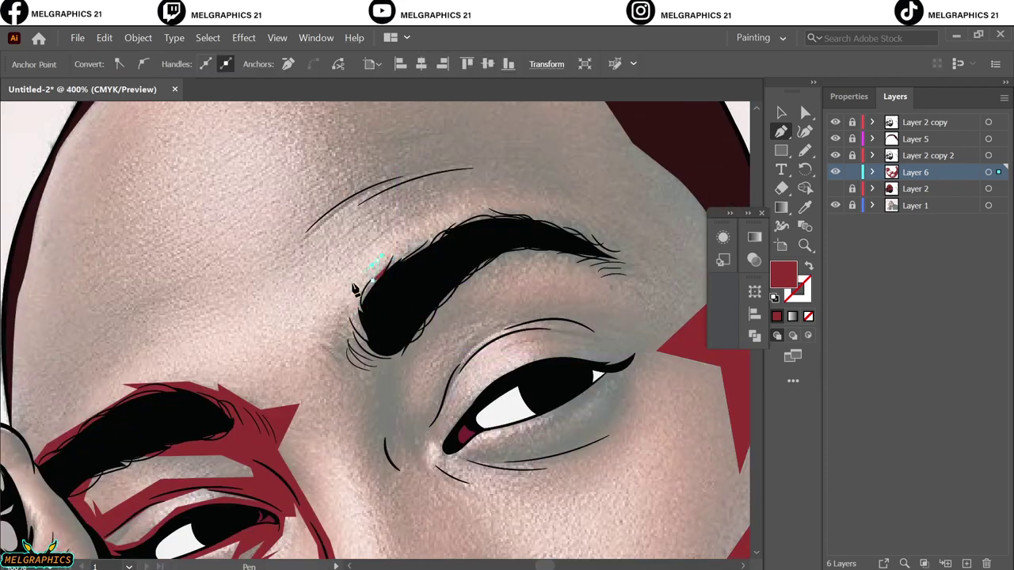
{"action": "left_click", "coordinate": [369, 426]}
{"action": "left_click", "coordinate": [410, 509]}
{"action": "left_click", "coordinate": [465, 469]}
{"action": "left_click", "coordinate": [551, 459]}
{"action": "left_click", "coordinate": [598, 445]}
{"action": "key", "text": "shift+x"}
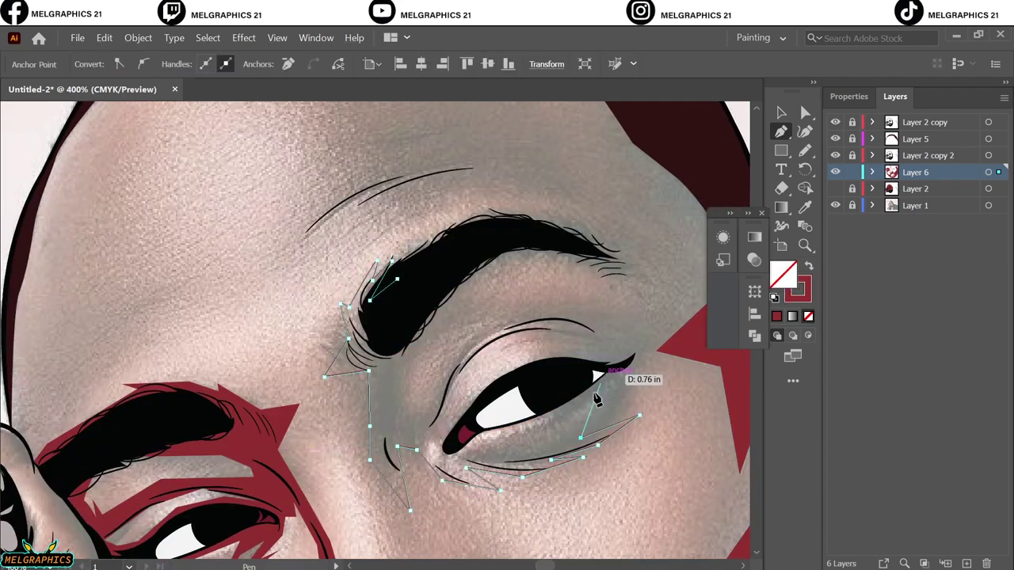
{"action": "left_click", "coordinate": [637, 367]}
Close the under-eye shadow shape, fill it red, and view the whole portrait.
{"action": "scroll", "coordinate": [656, 369], "scroll_direction": "right", "scroll_amount": 2}
{"action": "scroll", "coordinate": [555, 372], "scroll_direction": "up", "scroll_amount": 3}
{"action": "left_click", "coordinate": [605, 384]}
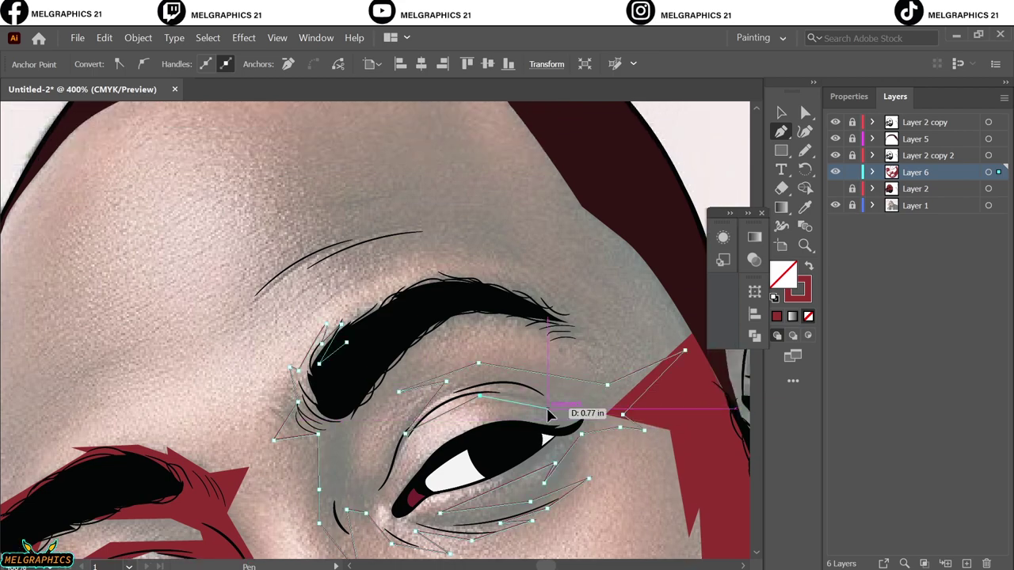
{"action": "left_click", "coordinate": [548, 413]}
{"action": "left_click", "coordinate": [405, 460], "text": "ctrl"}
{"action": "left_click", "coordinate": [429, 274], "text": "ctrl"}
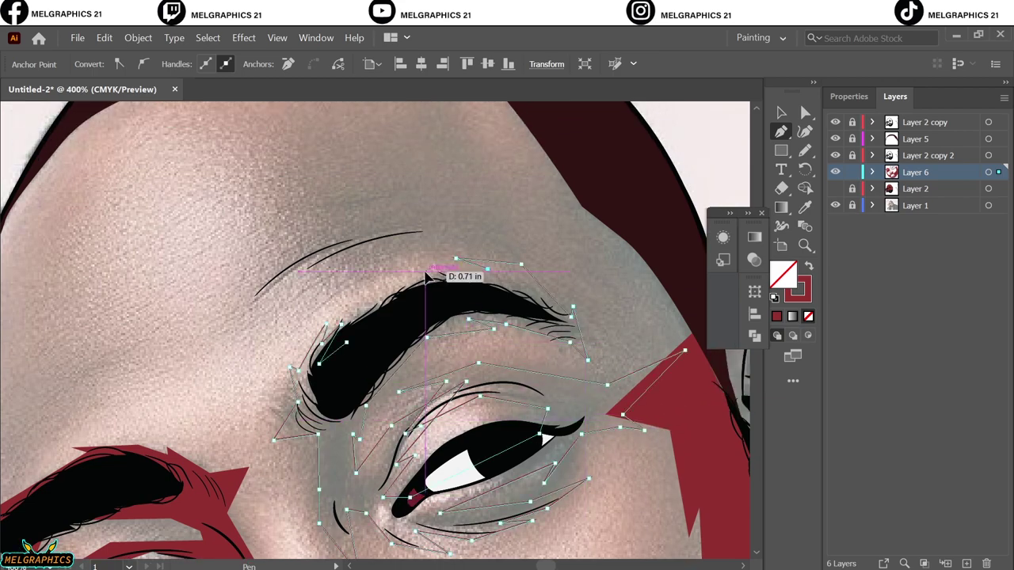
{"action": "key", "text": "shift+x"}
{"action": "left_click", "coordinate": [779, 113]}
{"action": "key", "text": "ctrl+0"}
Toggle layer visibility so the reference photo stays shown and Layer 2 is hidden for tracing.
{"action": "left_click", "coordinate": [835, 188]}
{"action": "left_click", "coordinate": [835, 205]}
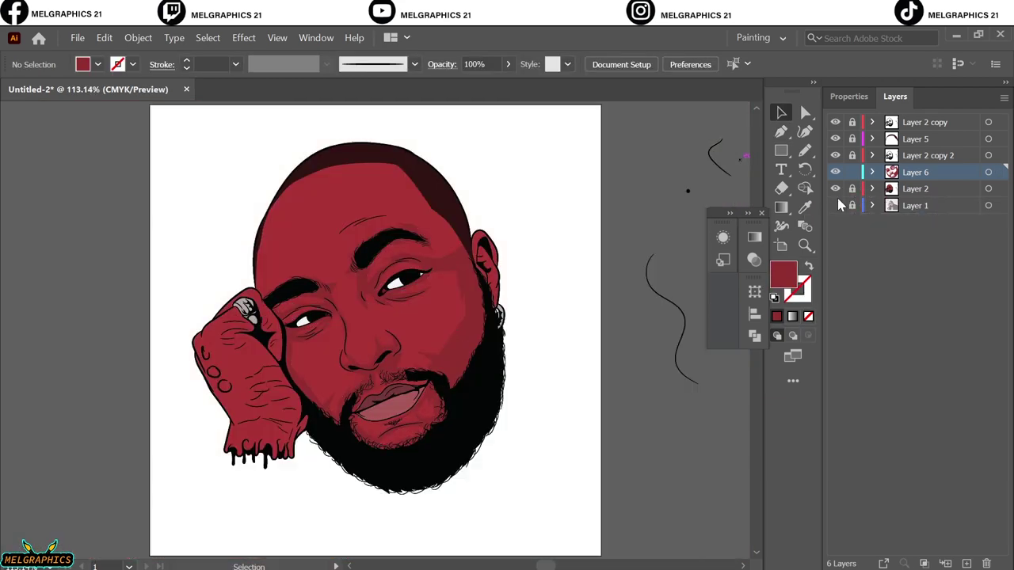
{"action": "left_click", "coordinate": [835, 205]}
{"action": "left_click", "coordinate": [835, 189]}
Pen-draw a zigzag shadow shape across the forehead and along the eyebrow.
{"action": "key", "text": "p"}
{"action": "scroll", "coordinate": [394, 235], "scroll_direction": "up", "scroll_amount": 5}
{"action": "left_click", "coordinate": [276, 225]}
{"action": "left_click", "coordinate": [365, 224]}
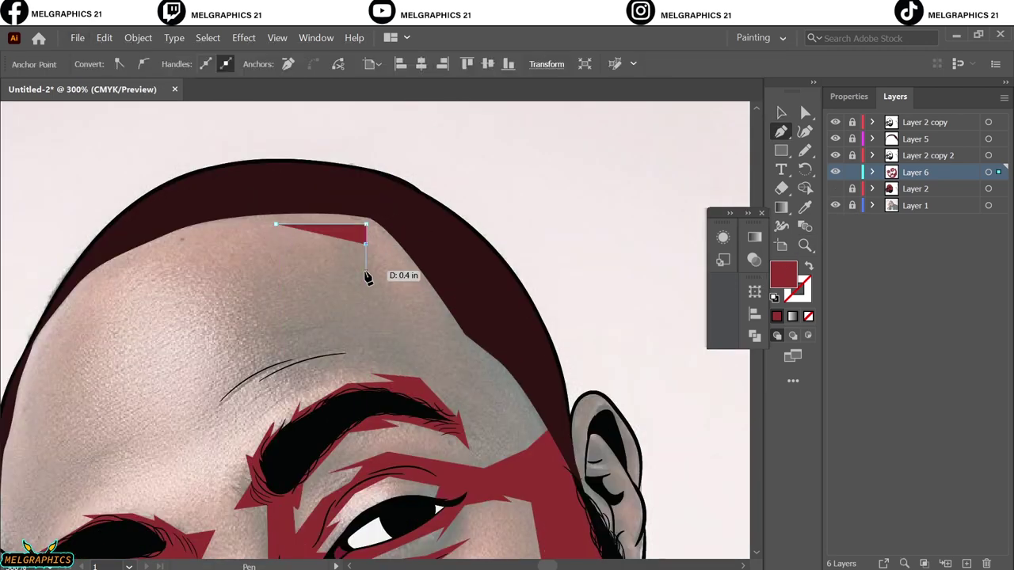
{"action": "left_click", "coordinate": [408, 271]}
{"action": "left_click", "coordinate": [433, 293]}
{"action": "key", "text": "shift+x"}
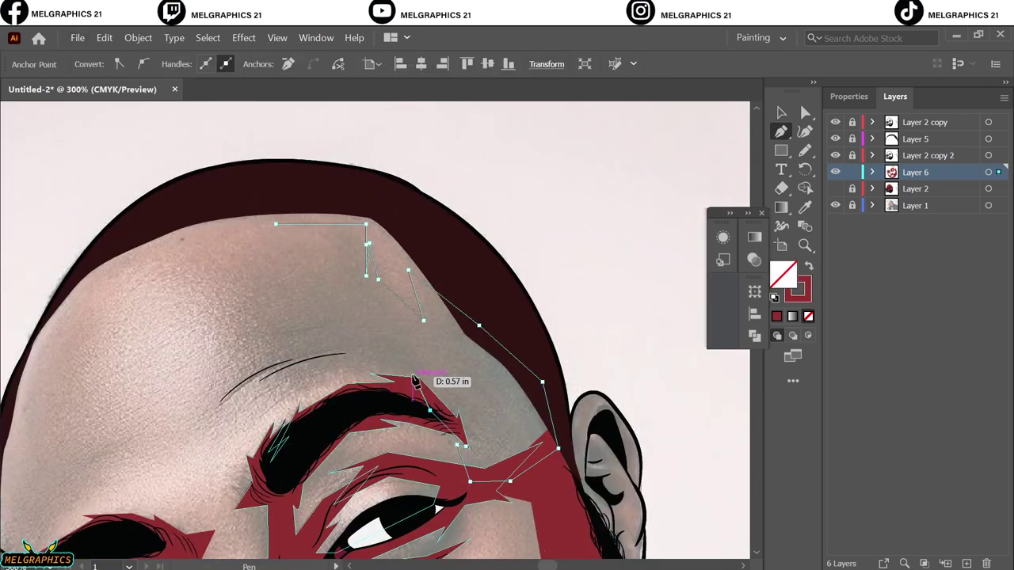
{"action": "left_click", "coordinate": [380, 354]}
{"action": "left_click", "coordinate": [284, 373]}
{"action": "left_click", "coordinate": [258, 391]}
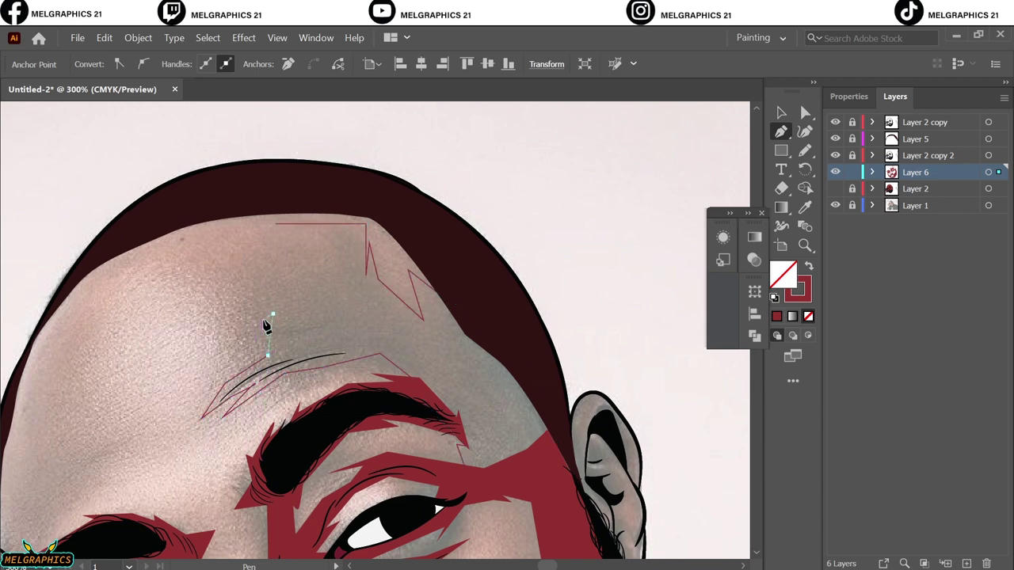
Fill the forehead shading red with no stroke, then zoom out and hide the photo to check.
{"action": "key", "text": "ctrl+a"}
{"action": "key", "text": "shift+x"}
{"action": "left_click", "coordinate": [624, 179]}
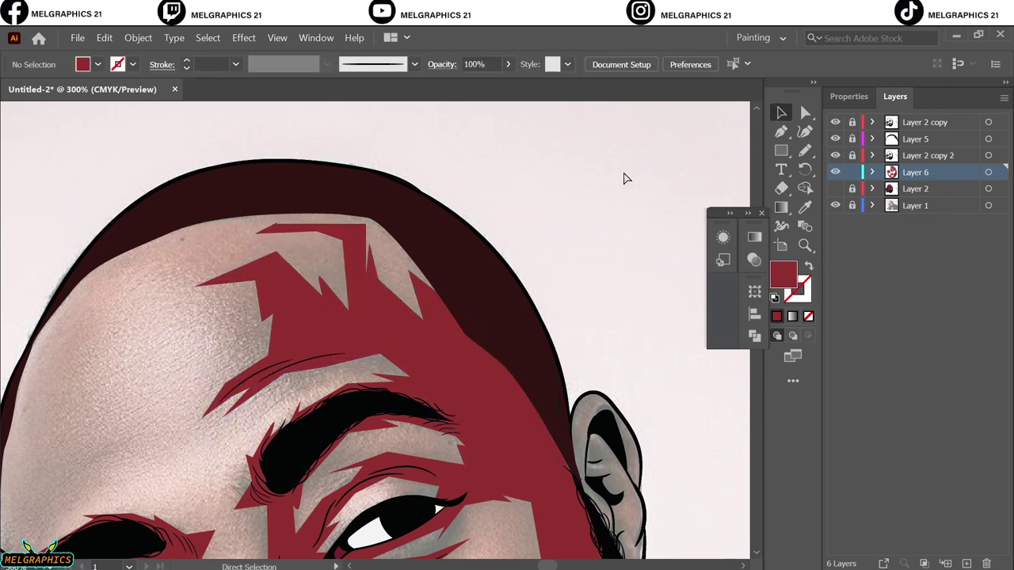
{"action": "key", "text": "ctrl+0"}
{"action": "left_click", "coordinate": [835, 205]}
Draw a closed red shadow shape on the temple.
{"action": "key", "text": "p"}
{"action": "key", "text": "ctrl+plus"}
{"action": "key", "text": "ctrl+plus"}
{"action": "key", "text": "ctrl+plus"}
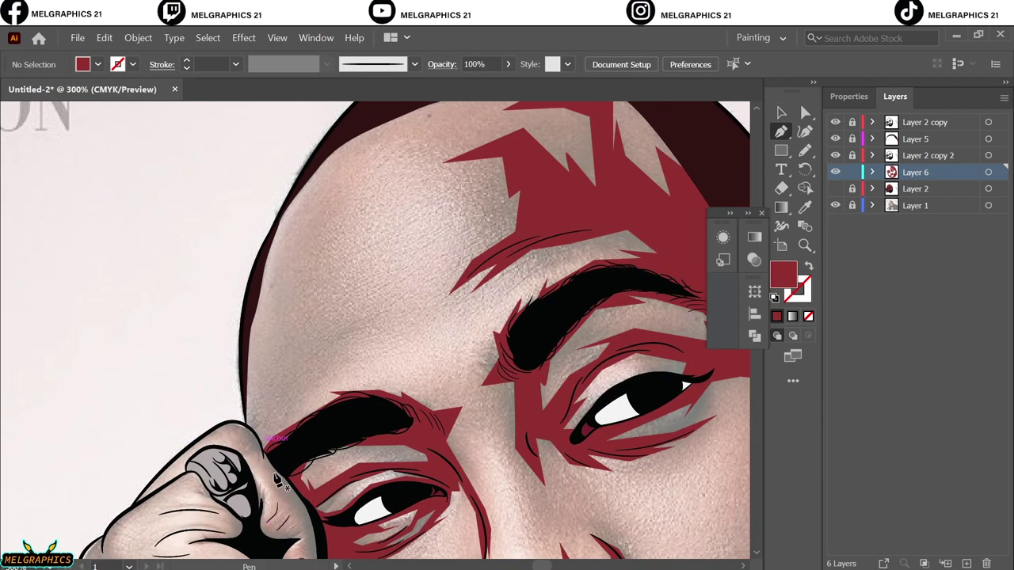
{"action": "left_click", "coordinate": [339, 343]}
{"action": "left_click", "coordinate": [282, 279]}
{"action": "left_click", "coordinate": [283, 226]}
{"action": "left_click", "coordinate": [339, 343]}
Trace a shadow shape down the cheek edge and up beside the ear.
{"action": "left_click", "coordinate": [290, 359]}
{"action": "left_click", "coordinate": [277, 398]}
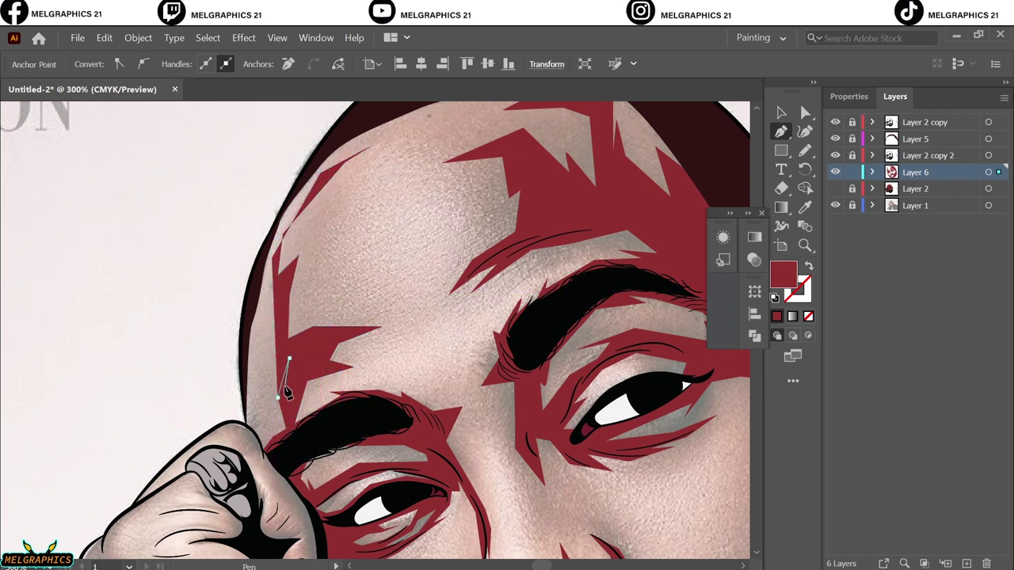
{"action": "key", "text": "ctrl+plus"}
{"action": "key", "text": "ctrl+plus"}
{"action": "key", "text": "ctrl+plus"}
{"action": "scroll", "coordinate": [253, 396], "scroll_direction": "down", "scroll_amount": 2}
{"action": "left_click", "coordinate": [270, 410]}
{"action": "left_click", "coordinate": [295, 458]}
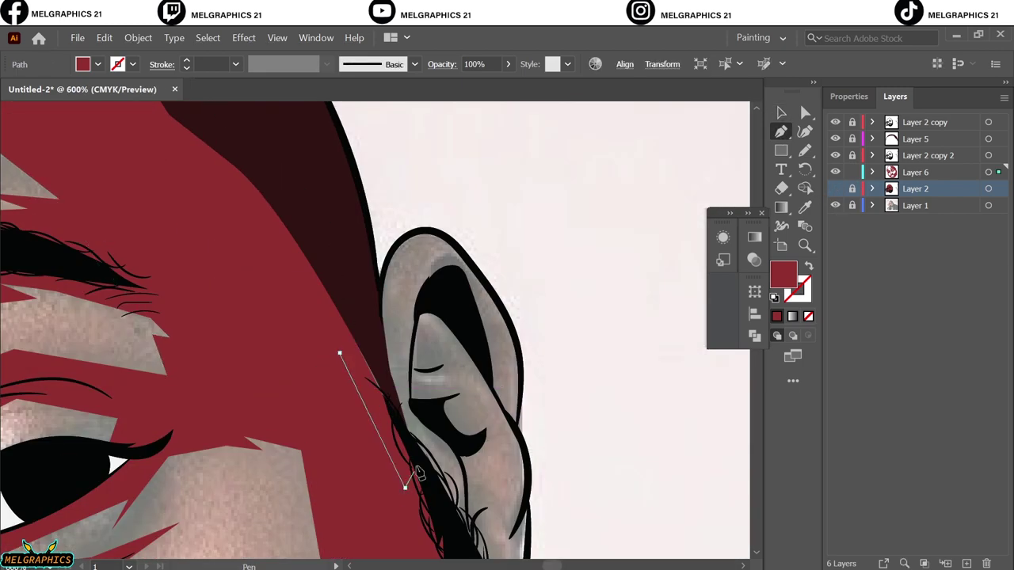
{"action": "left_click", "coordinate": [394, 282]}
{"action": "left_click", "coordinate": [431, 232]}
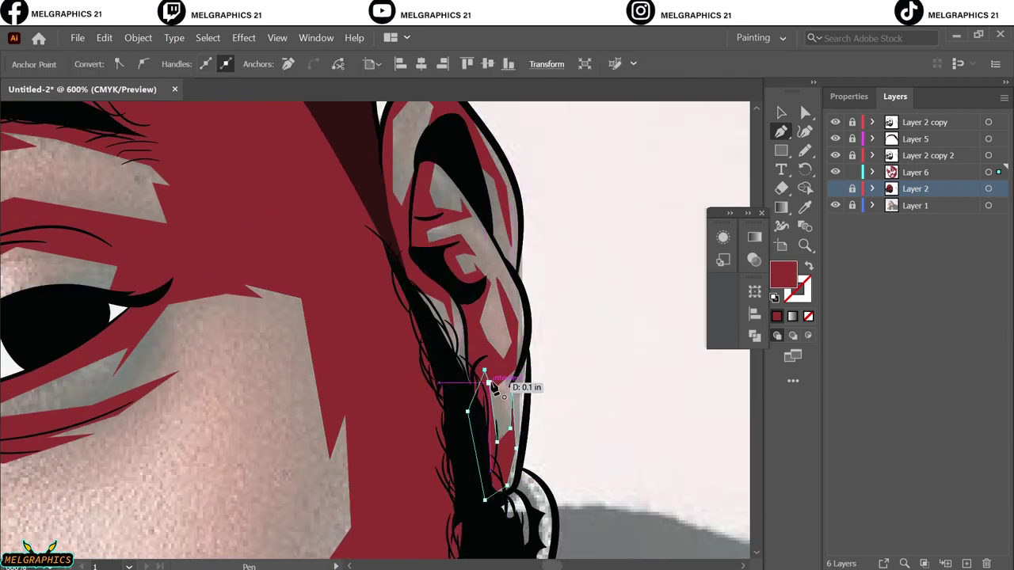
{"action": "key", "text": "ctrl+0"}
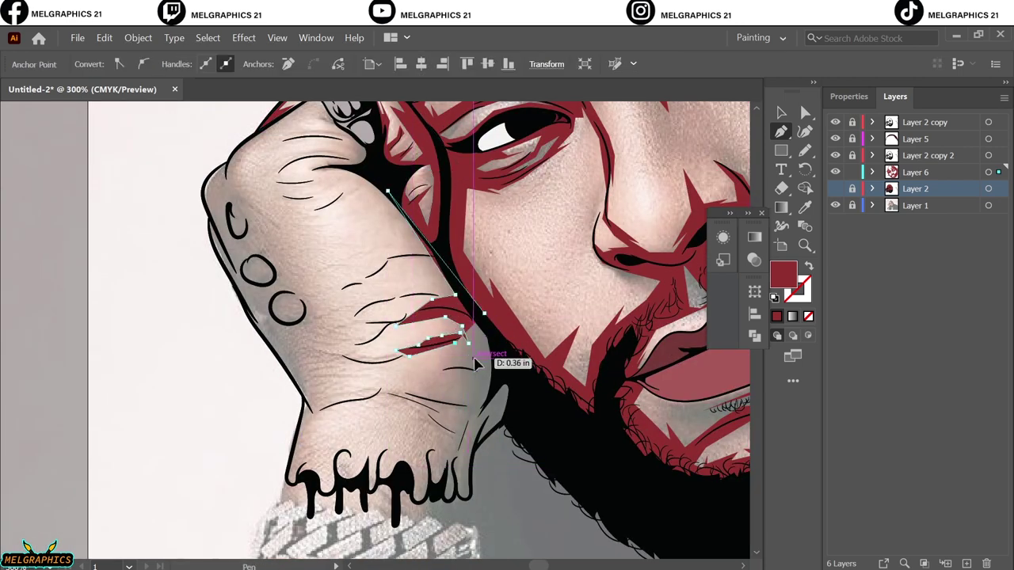
Add the hand shadow, hide the photo to review, and create Layer 7 above Layer 6.
{"action": "left_click", "coordinate": [458, 453]}
{"action": "left_click", "coordinate": [500, 344]}
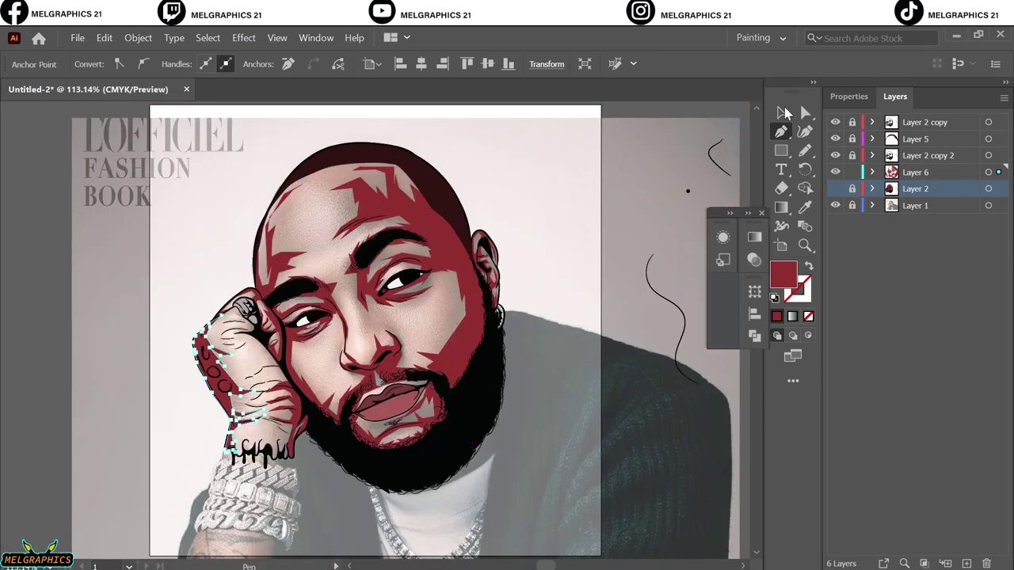
{"action": "left_click", "coordinate": [834, 205]}
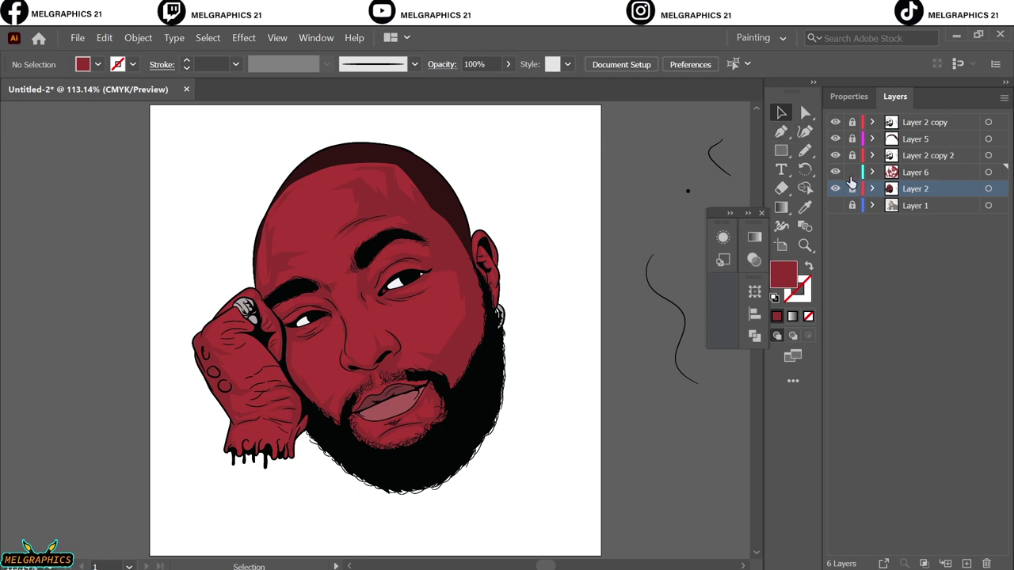
{"action": "left_click", "coordinate": [915, 172]}
{"action": "left_click", "coordinate": [967, 564]}
Confirm the fill colour and zoom in on the nose with the reference photo visible.
{"action": "double_click", "coordinate": [782, 274]}
{"action": "left_click", "coordinate": [844, 174]}
{"action": "key", "text": "n"}
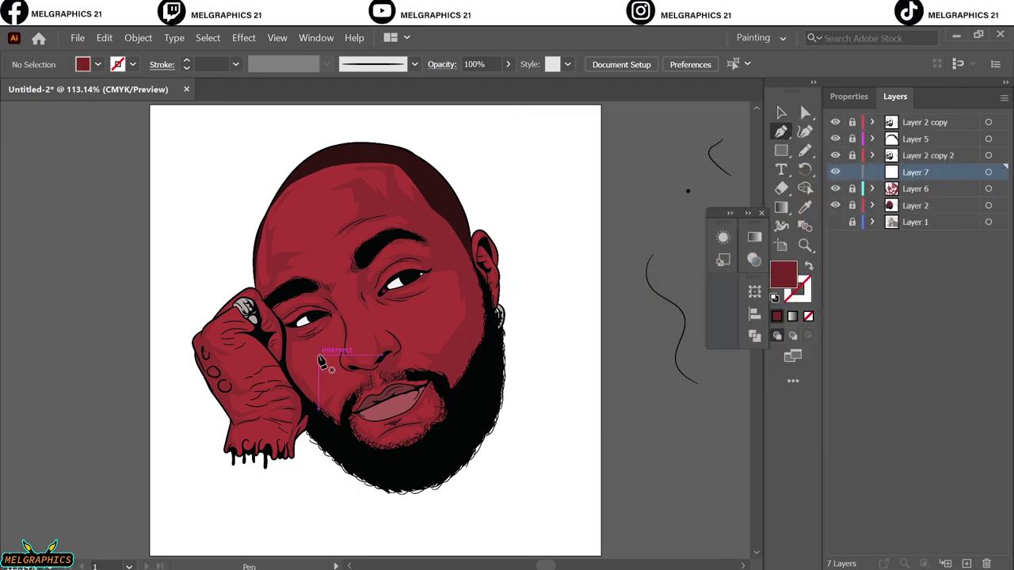
{"action": "key", "text": "ctrl+equal"}
{"action": "key", "text": "ctrl+equal"}
{"action": "key", "text": "ctrl+equal"}
{"action": "left_click", "coordinate": [834, 222]}
{"action": "key", "text": "ctrl+equal"}
Trace and close a shadow shape along the nose, then deselect it.
{"action": "left_click", "coordinate": [510, 257]}
{"action": "left_click", "coordinate": [490, 297]}
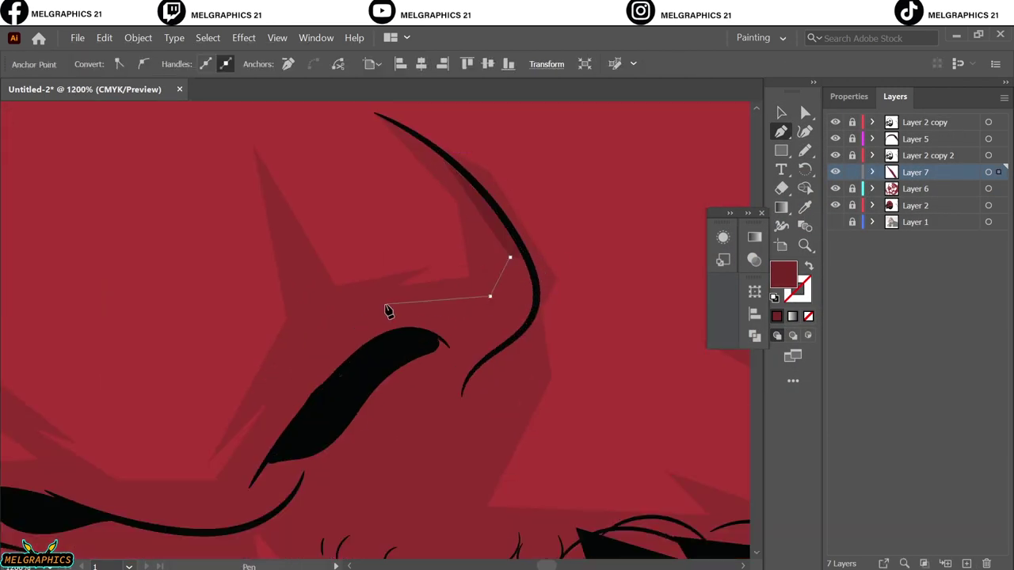
{"action": "left_click", "coordinate": [329, 361]}
{"action": "left_click", "coordinate": [266, 387]}
{"action": "left_click", "coordinate": [244, 480]}
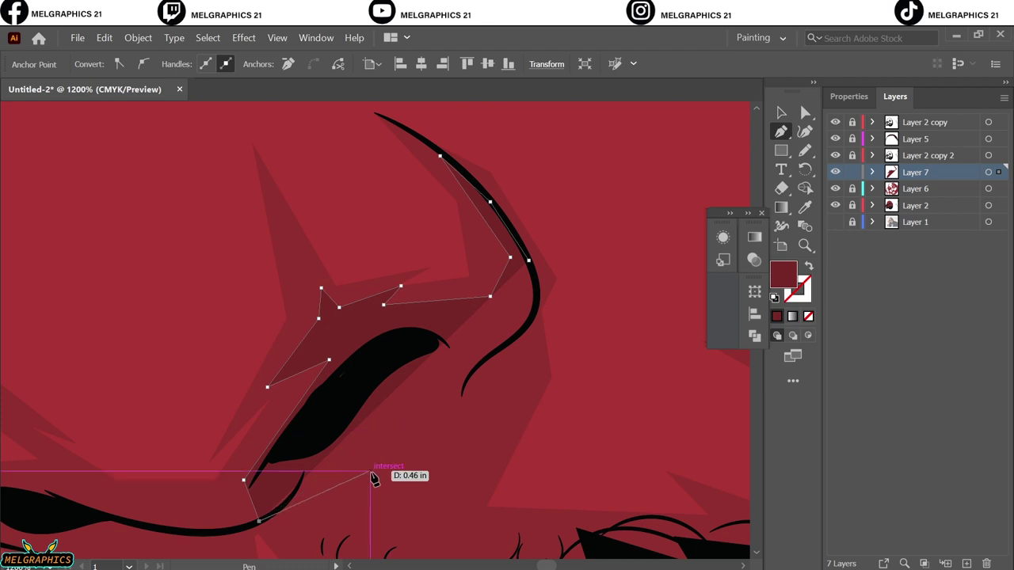
{"action": "left_click", "coordinate": [529, 261]}
{"action": "key", "text": "ctrl+0"}
{"action": "key", "text": "v"}
{"action": "key", "text": "ctrl+shift+a"}
Set the fill colour to the darker red 752727.
{"action": "key", "text": "ctrl+equal"}
{"action": "key", "text": "ctrl+equal"}
{"action": "key", "text": "ctrl+equal"}
{"action": "double_click", "coordinate": [782, 273]}
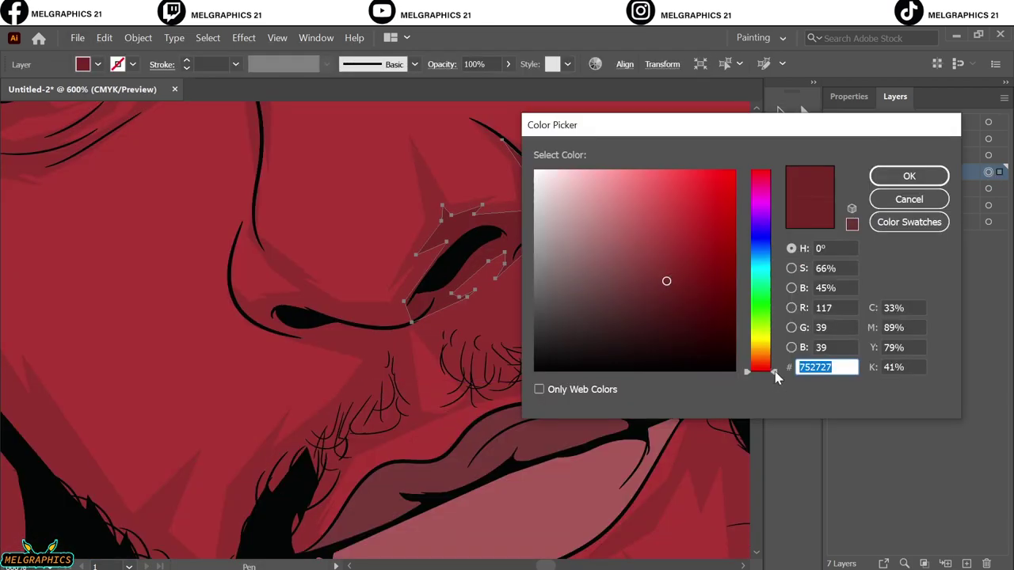
{"action": "key", "text": "Return"}
{"action": "key", "text": "ctrl+shift+a"}
Draw a shadow under the nostril along the lower nose curve toward the cheek.
{"action": "key", "text": "p"}
{"action": "left_click", "coordinate": [363, 346]}
{"action": "left_click", "coordinate": [325, 345]}
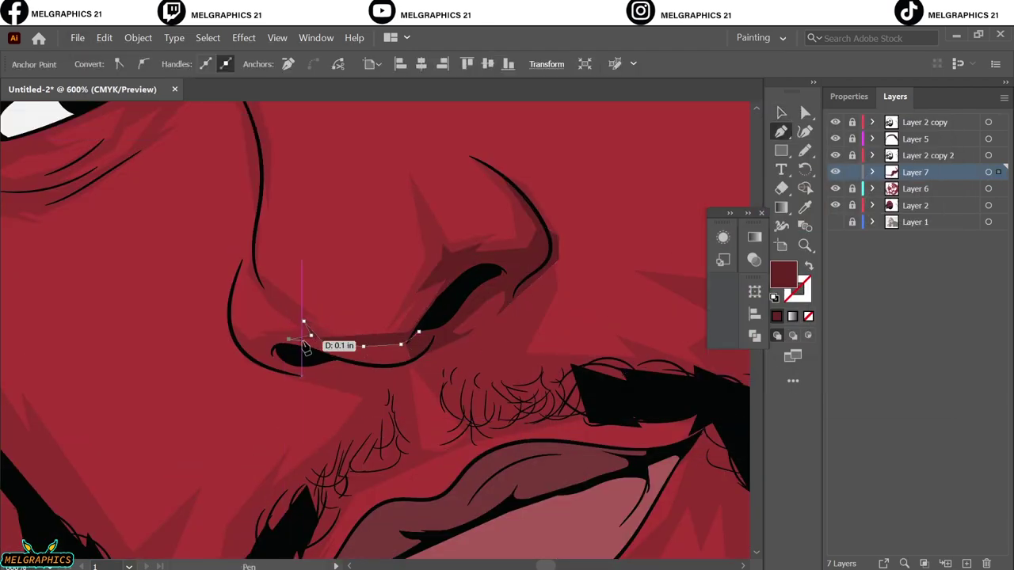
{"action": "left_click", "coordinate": [232, 329]}
{"action": "left_click", "coordinate": [238, 349]}
{"action": "left_click", "coordinate": [271, 370]}
{"action": "left_click", "coordinate": [320, 388]}
{"action": "left_click", "coordinate": [440, 360]}
Trace the shadow beside the mouth corner and under the lower lip.
{"action": "scroll", "coordinate": [363, 254], "scroll_direction": "down", "scroll_amount": 3}
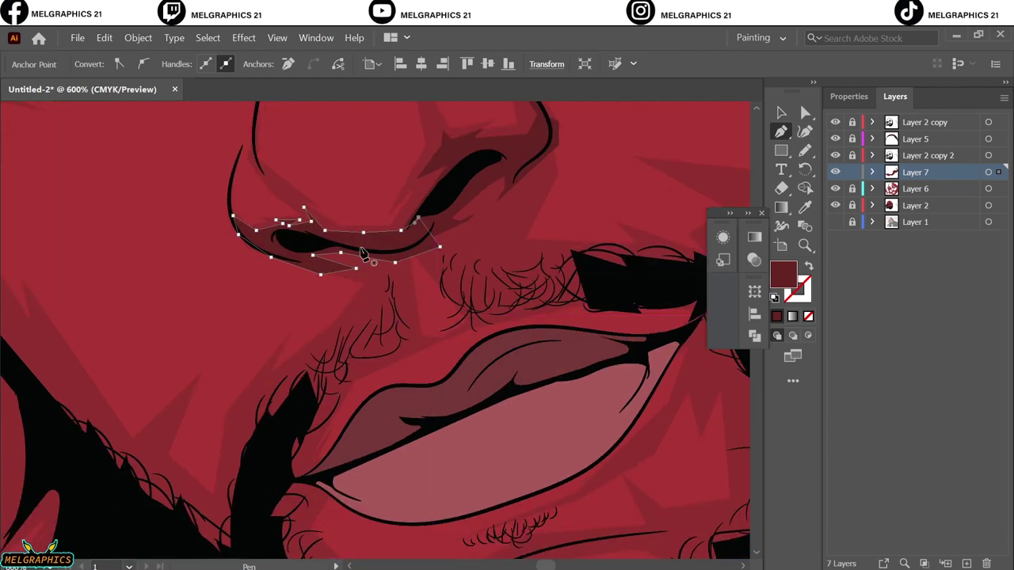
{"action": "scroll", "coordinate": [260, 398], "scroll_direction": "down", "scroll_amount": 4}
{"action": "left_click", "coordinate": [232, 273]}
{"action": "left_click", "coordinate": [212, 445]}
{"action": "left_click", "coordinate": [281, 513]}
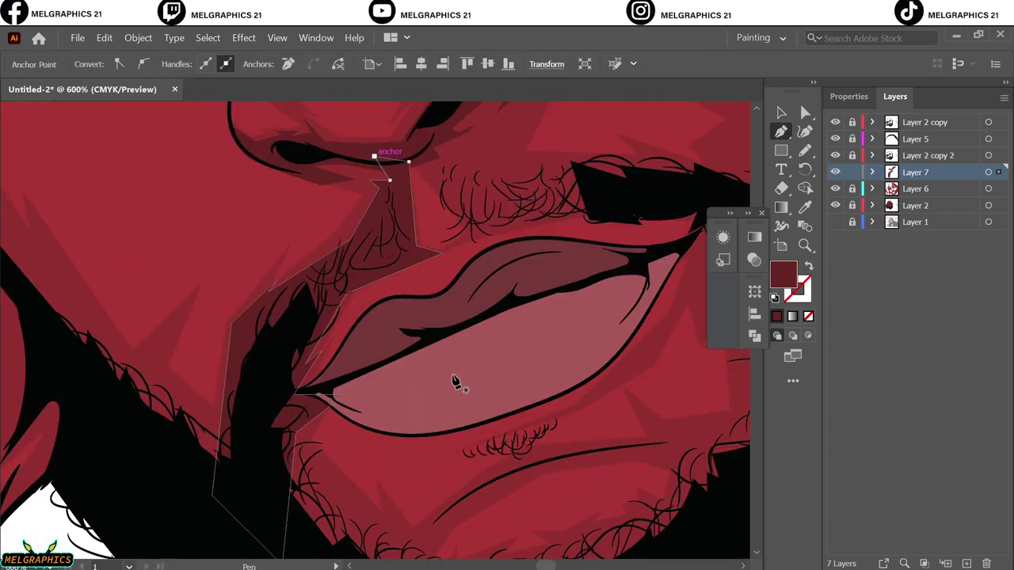
{"action": "scroll", "coordinate": [452, 380], "scroll_direction": "down", "scroll_amount": 6}
{"action": "left_click", "coordinate": [272, 226]}
{"action": "left_click", "coordinate": [385, 301]}
{"action": "left_click", "coordinate": [396, 331]}
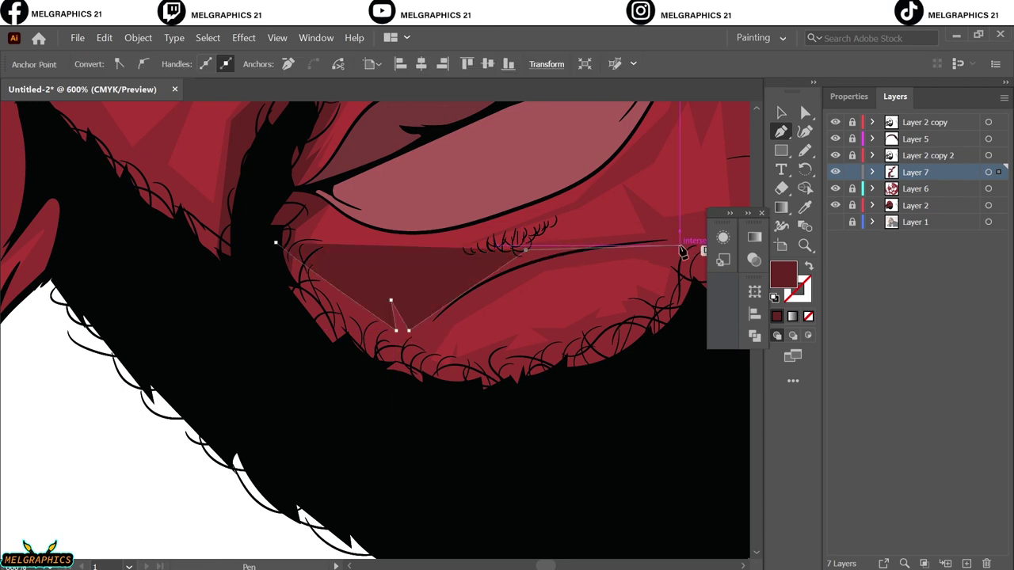
Outline the curved chin shadow edge along the beard fringe.
{"action": "scroll", "coordinate": [633, 241], "scroll_direction": "right", "scroll_amount": 3}
{"action": "left_click", "coordinate": [425, 249]}
{"action": "left_click", "coordinate": [570, 243]}
{"action": "left_click_drag", "start_coordinate": [679, 250], "coordinate": [638, 319]}
{"action": "left_click", "coordinate": [427, 268]}
{"action": "left_click", "coordinate": [326, 365]}
{"action": "left_click", "coordinate": [354, 358]}
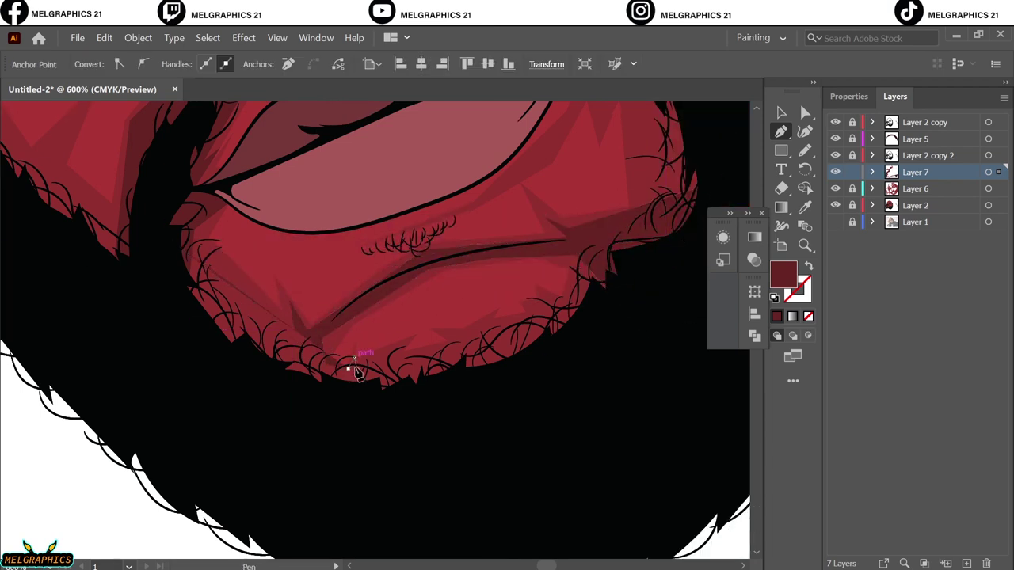
{"action": "left_click", "coordinate": [447, 337]}
Add the final chin shadow points and close the shape.
{"action": "left_click", "coordinate": [582, 293]}
{"action": "left_click", "coordinate": [459, 453]}
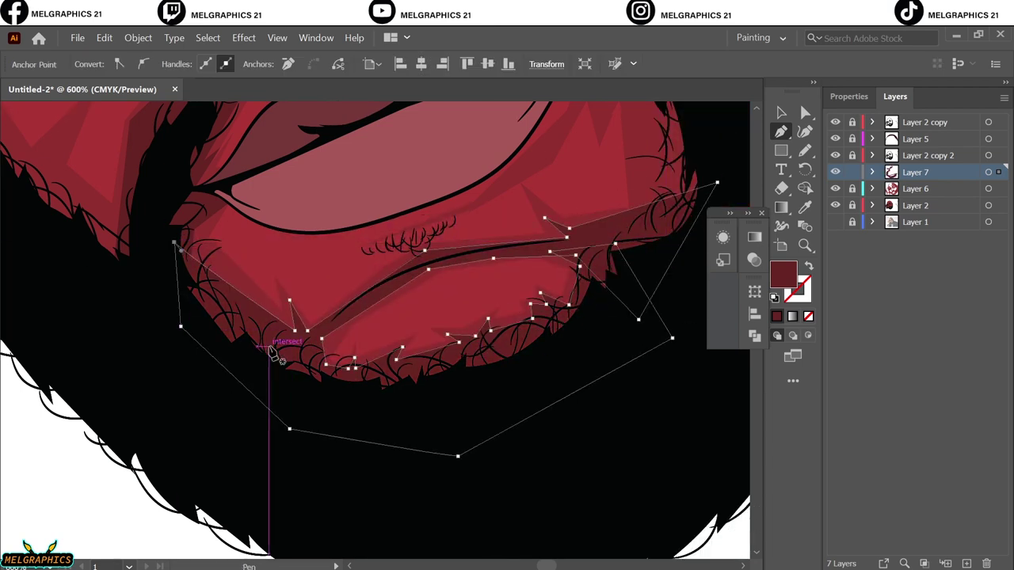
{"action": "left_click", "coordinate": [271, 351]}
{"action": "key", "text": "v"}
{"action": "key", "text": "ctrl+0"}
{"action": "left_click", "coordinate": [647, 203]}
Draw a small shadow shape under the lip.
{"action": "key", "text": "p"}
{"action": "scroll", "coordinate": [400, 412], "scroll_direction": "up", "scroll_amount": 6}
{"action": "left_click", "coordinate": [344, 374]}
{"action": "left_click", "coordinate": [383, 342]}
{"action": "left_click", "coordinate": [403, 290]}
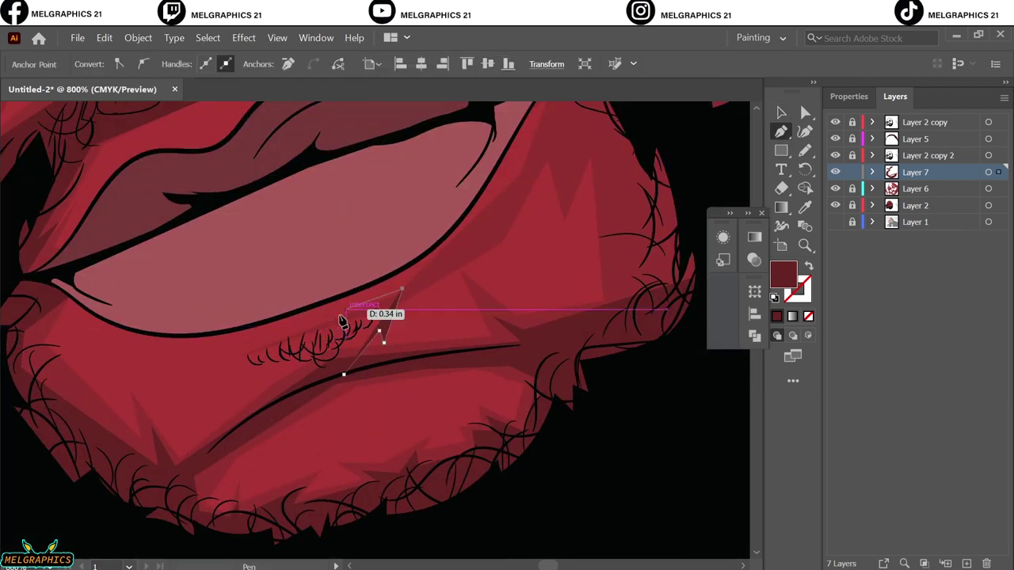
{"action": "left_click", "coordinate": [297, 381]}
Trace a dark cheek shadow extending toward the eye and close it.
{"action": "scroll", "coordinate": [412, 389], "scroll_direction": "down", "scroll_amount": 5}
{"action": "left_click", "coordinate": [330, 394]}
{"action": "left_click", "coordinate": [265, 362]}
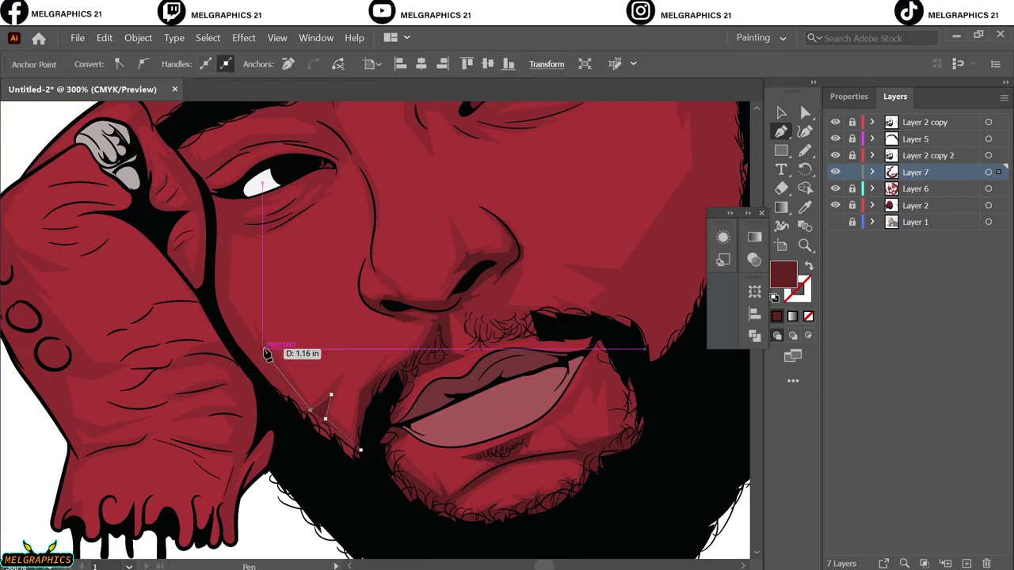
{"action": "left_click", "coordinate": [222, 301]}
{"action": "left_click", "coordinate": [230, 225]}
{"action": "scroll", "coordinate": [261, 246], "scroll_direction": "up", "scroll_amount": 10}
{"action": "left_click", "coordinate": [140, 256]}
{"action": "left_click", "coordinate": [204, 330]}
{"action": "left_click", "coordinate": [293, 315]}
{"action": "scroll", "coordinate": [428, 256], "scroll_direction": "up", "scroll_amount": 1}
{"action": "left_click", "coordinate": [548, 195]}
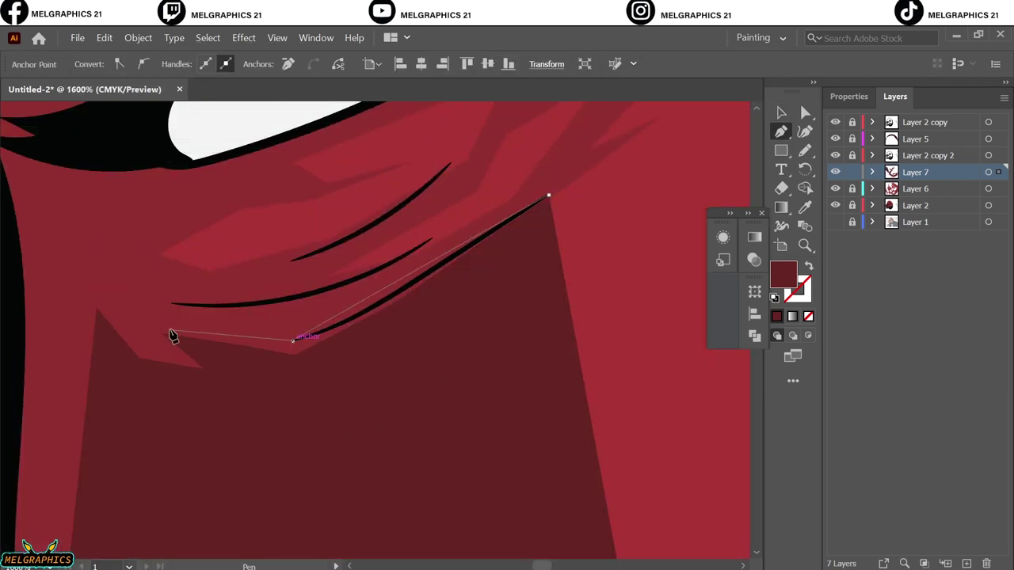
{"action": "left_click", "coordinate": [226, 290]}
Start a shading path along the under-eye creases.
{"action": "scroll", "coordinate": [362, 232], "scroll_direction": "up", "scroll_amount": 2}
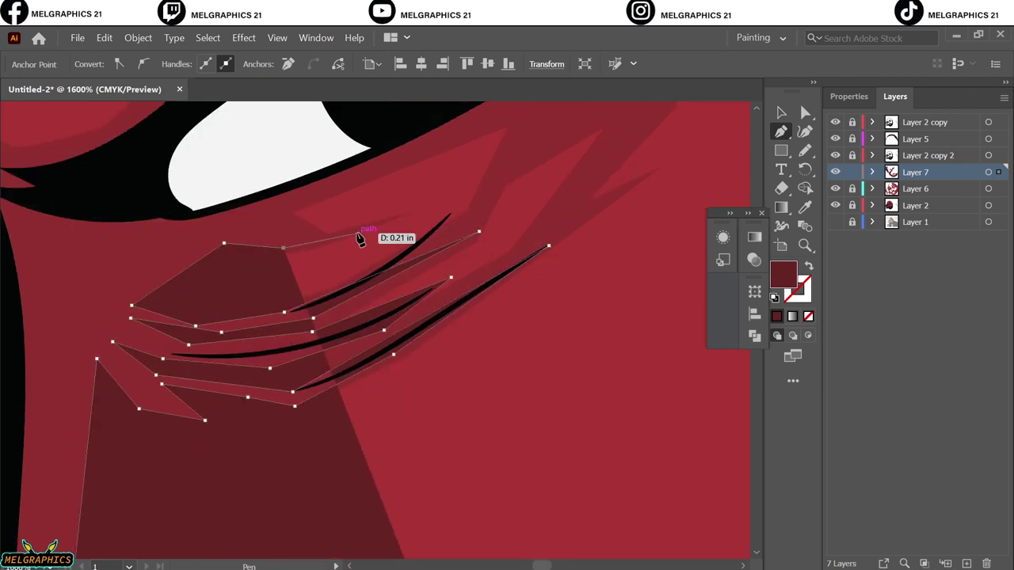
{"action": "left_click", "coordinate": [362, 233]}
{"action": "left_click", "coordinate": [280, 239]}
{"action": "scroll", "coordinate": [262, 232], "scroll_direction": "up", "scroll_amount": 2}
{"action": "left_click", "coordinate": [611, 236]}
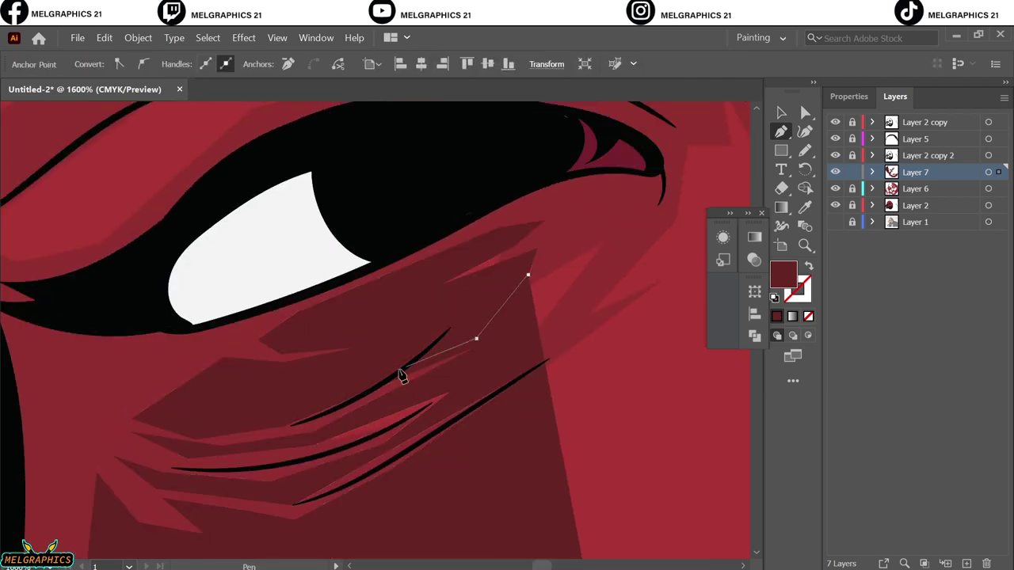
{"action": "left_click", "coordinate": [596, 264]}
Add the remaining anchors to the eye shading path and deselect it.
{"action": "scroll", "coordinate": [611, 283], "scroll_direction": "down", "scroll_amount": 3}
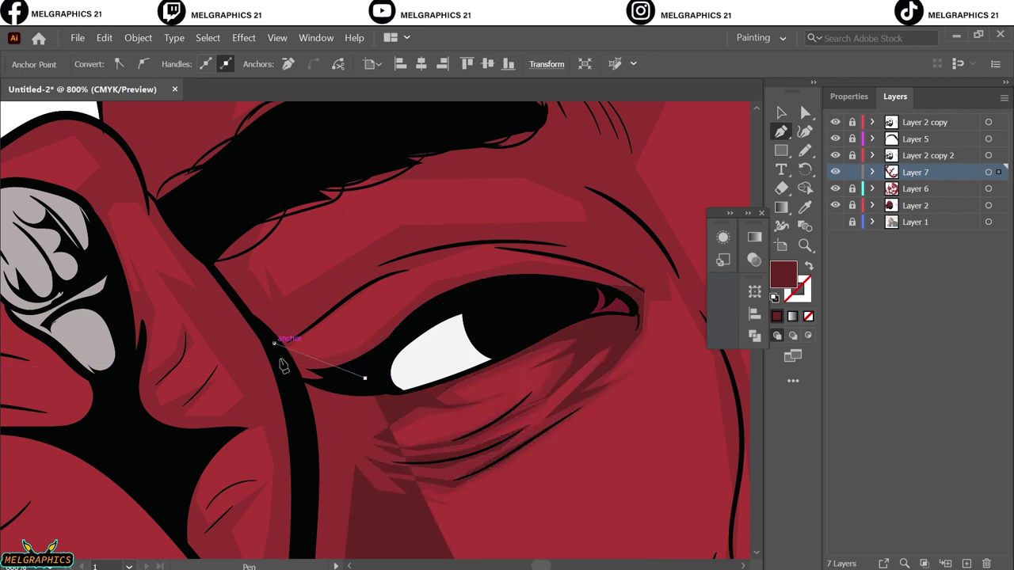
{"action": "scroll", "coordinate": [282, 343], "scroll_direction": "up", "scroll_amount": 2}
{"action": "left_click", "coordinate": [306, 145]}
{"action": "left_click", "coordinate": [296, 230]}
{"action": "scroll", "coordinate": [583, 468], "scroll_direction": "down", "scroll_amount": 3}
{"action": "scroll", "coordinate": [604, 460], "scroll_direction": "down", "scroll_amount": 4}
{"action": "key", "text": "v"}
{"action": "left_click", "coordinate": [654, 186]}
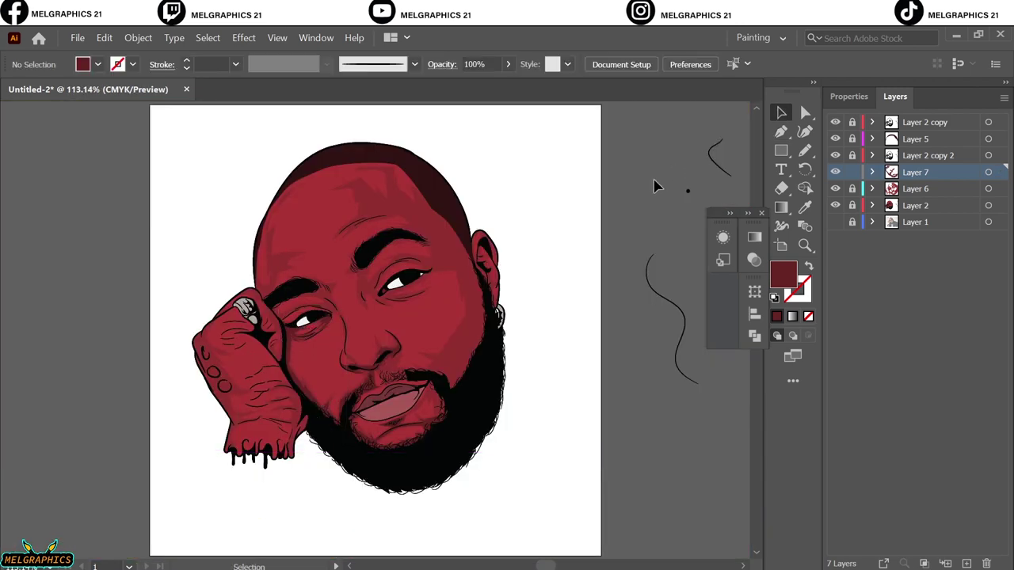
Begin a new shading path near the chin, curving up the beard edge past the lip.
{"action": "scroll", "coordinate": [525, 356], "scroll_direction": "up", "scroll_amount": 4}
{"action": "left_click", "coordinate": [378, 485]}
{"action": "left_click_drag", "start_coordinate": [331, 415], "coordinate": [364, 398]}
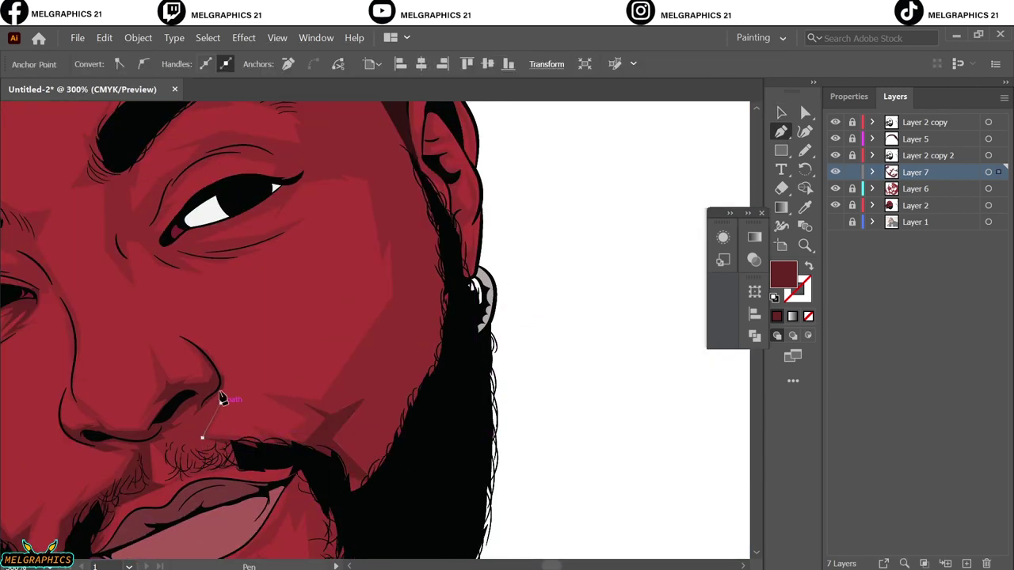
{"action": "scroll", "coordinate": [300, 488], "scroll_direction": "down", "scroll_amount": 2}
{"action": "left_click", "coordinate": [273, 490]}
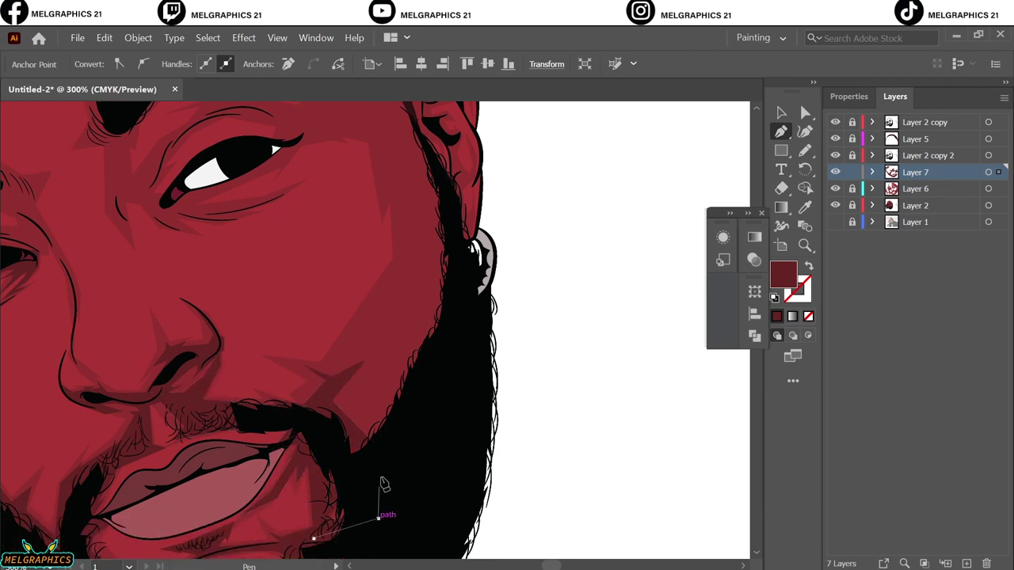
{"action": "scroll", "coordinate": [384, 485], "scroll_direction": "up", "scroll_amount": 3}
{"action": "scroll", "coordinate": [385, 430], "scroll_direction": "down", "scroll_amount": 2}
{"action": "left_click", "coordinate": [416, 249]}
{"action": "left_click", "coordinate": [426, 216]}
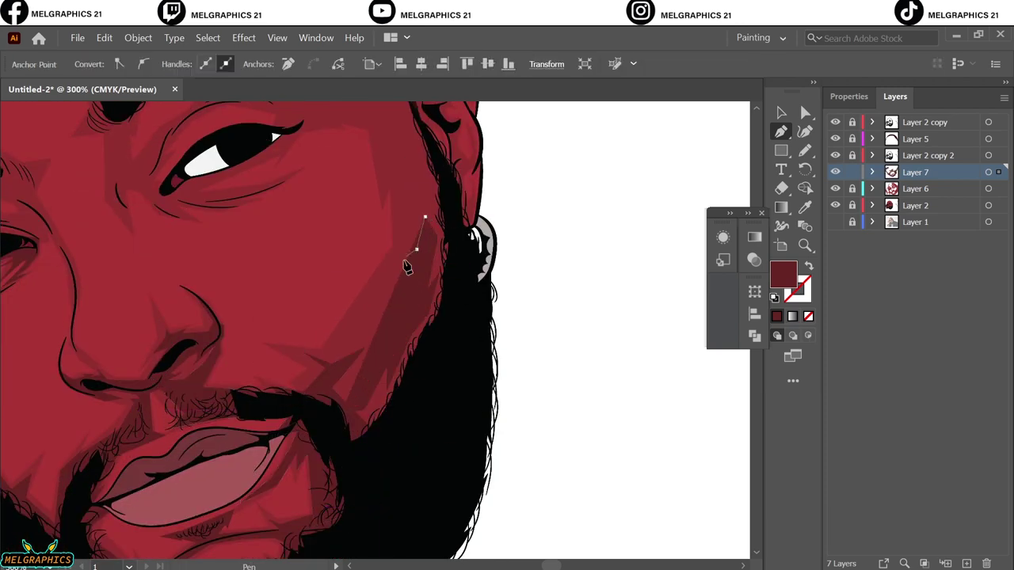
Continue the shading path around the eye and along the eyebrow.
{"action": "scroll", "coordinate": [396, 301], "scroll_direction": "up", "scroll_amount": 5}
{"action": "scroll", "coordinate": [396, 301], "scroll_direction": "up", "scroll_amount": 3}
{"action": "left_click", "coordinate": [373, 331]}
{"action": "left_click", "coordinate": [303, 337]}
{"action": "left_click", "coordinate": [227, 311]}
{"action": "left_click", "coordinate": [304, 295]}
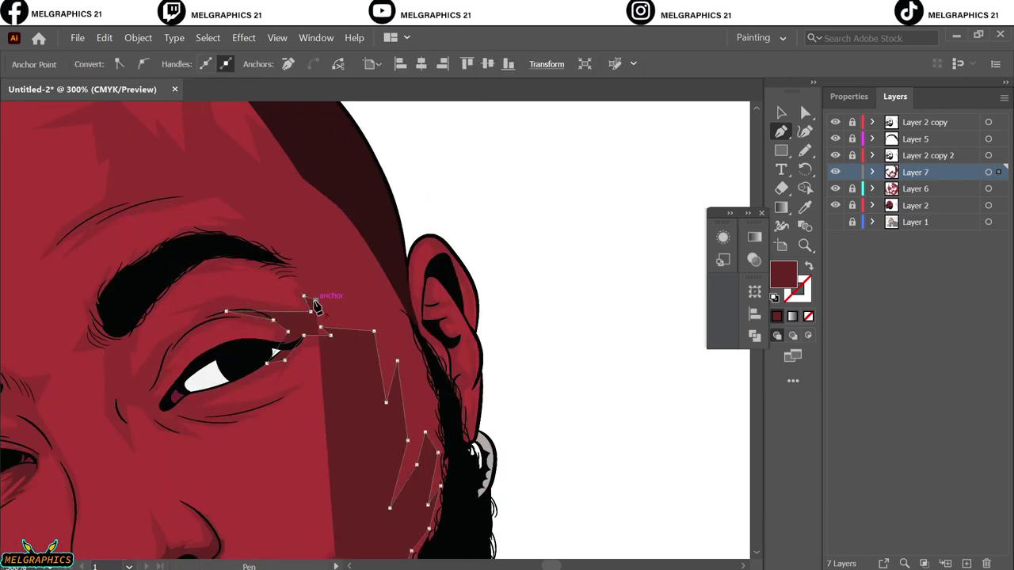
{"action": "scroll", "coordinate": [315, 307], "scroll_direction": "up", "scroll_amount": 3}
{"action": "left_click", "coordinate": [284, 312]}
{"action": "left_click", "coordinate": [198, 285]}
{"action": "left_click", "coordinate": [230, 245]}
{"action": "left_click", "coordinate": [121, 266]}
{"action": "left_click", "coordinate": [52, 304]}
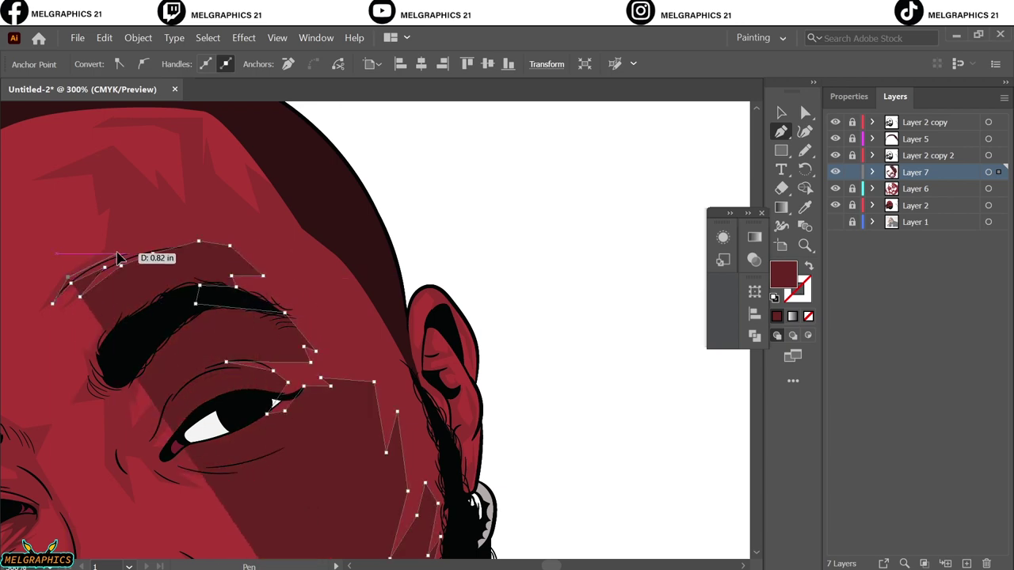
Extend the shading shape across the forehead and finish the path.
{"action": "scroll", "coordinate": [117, 258], "scroll_direction": "up", "scroll_amount": 3}
{"action": "left_click", "coordinate": [106, 272]}
{"action": "left_click", "coordinate": [78, 244]}
{"action": "left_click", "coordinate": [120, 283]}
{"action": "left_click", "coordinate": [190, 217]}
{"action": "left_click", "coordinate": [199, 198]}
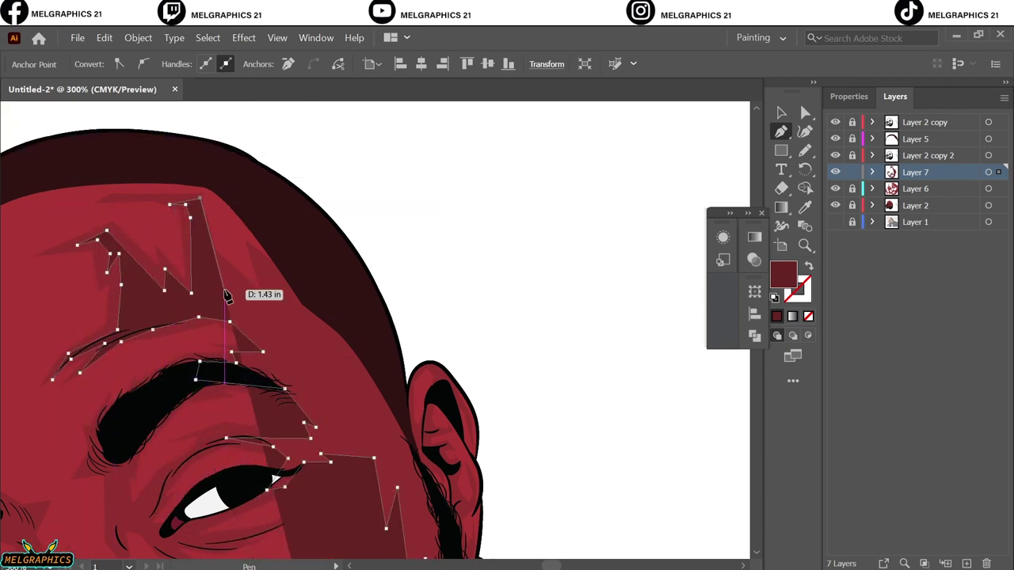
{"action": "scroll", "coordinate": [373, 300], "scroll_direction": "down", "scroll_amount": 6}
{"action": "scroll", "coordinate": [436, 396], "scroll_direction": "down", "scroll_amount": 3}
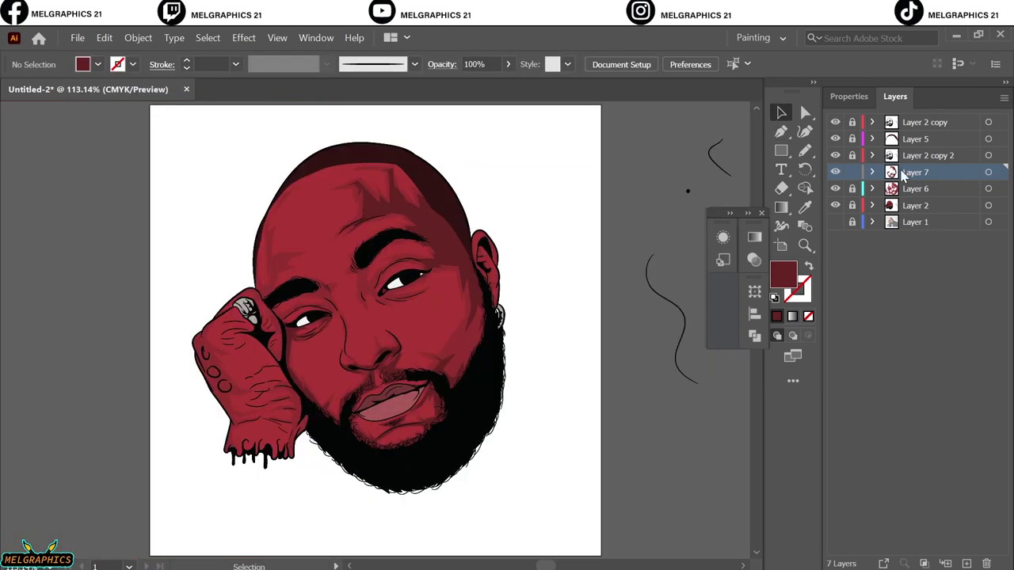
{"action": "key", "text": "ctrl+a"}
Adjust Layer 7's colours by cyan -4, magenta 3 and yellow -4.
{"action": "left_click", "coordinate": [103, 38]}
{"action": "left_click", "coordinate": [412, 309]}
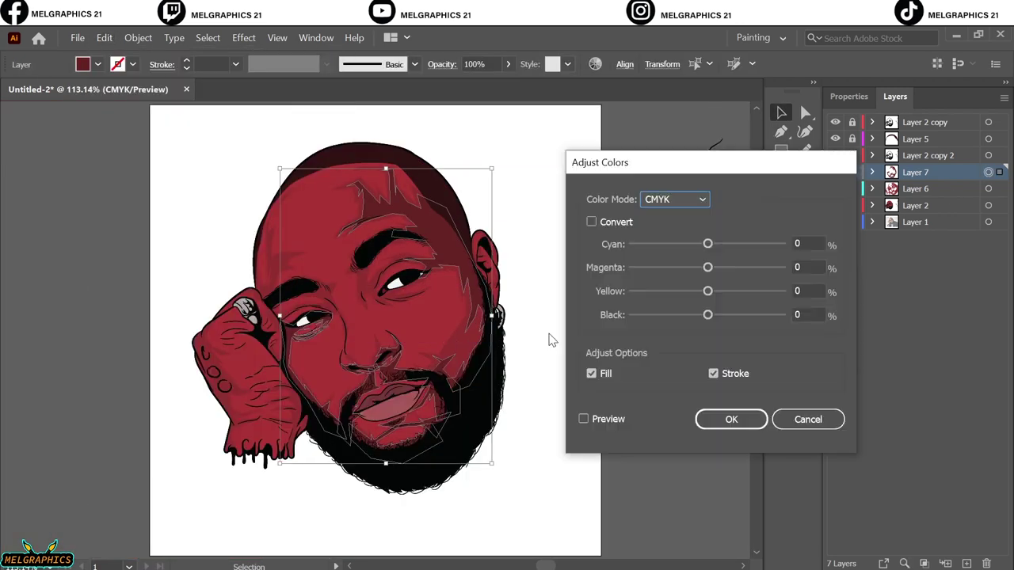
{"action": "left_click", "coordinate": [706, 420]}
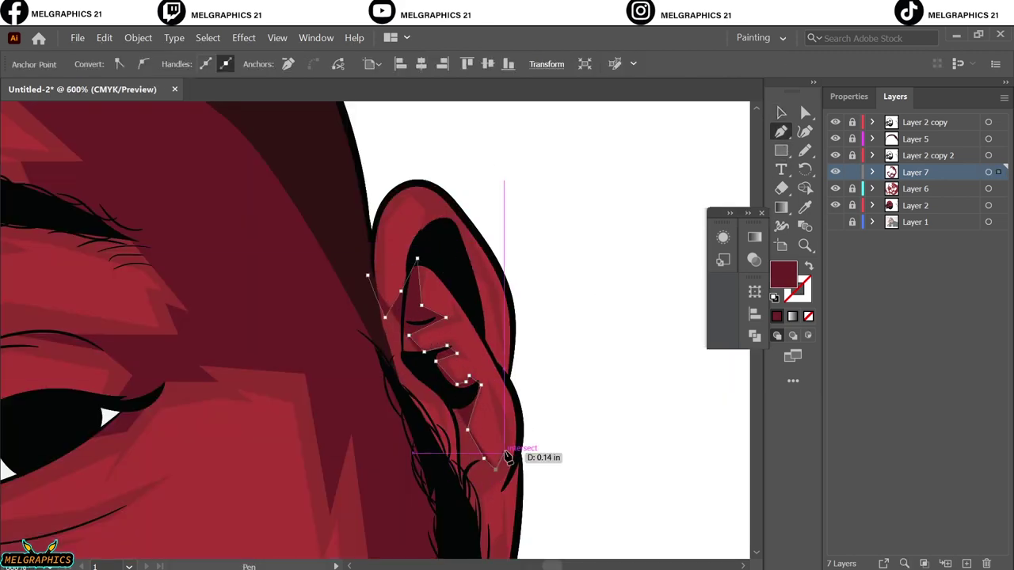
Draw a dark shading shape along the upper ear outline.
{"action": "left_click", "coordinate": [491, 402]}
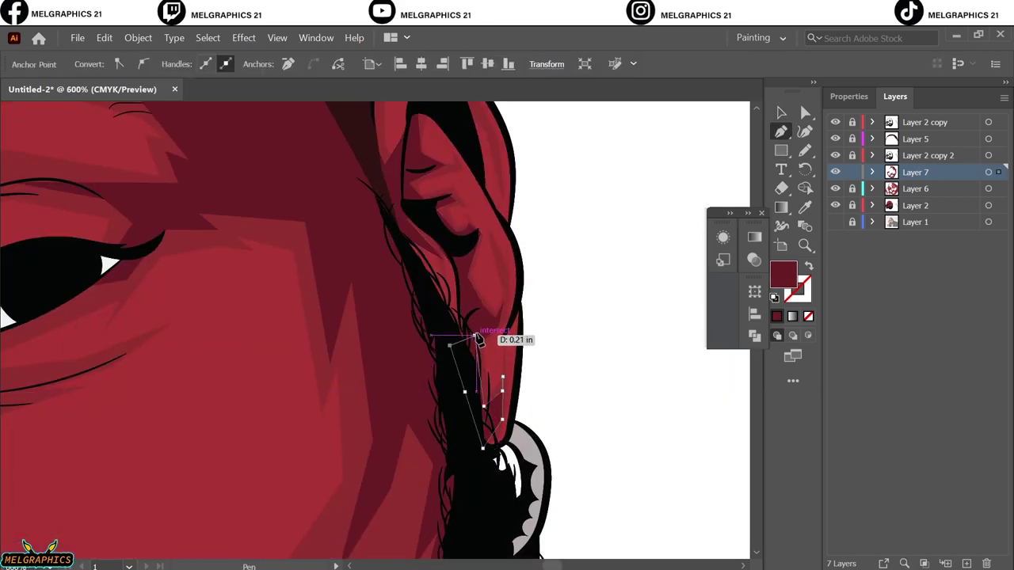
{"action": "scroll", "coordinate": [411, 328], "scroll_direction": "up", "scroll_amount": 5}
{"action": "left_click", "coordinate": [391, 268]}
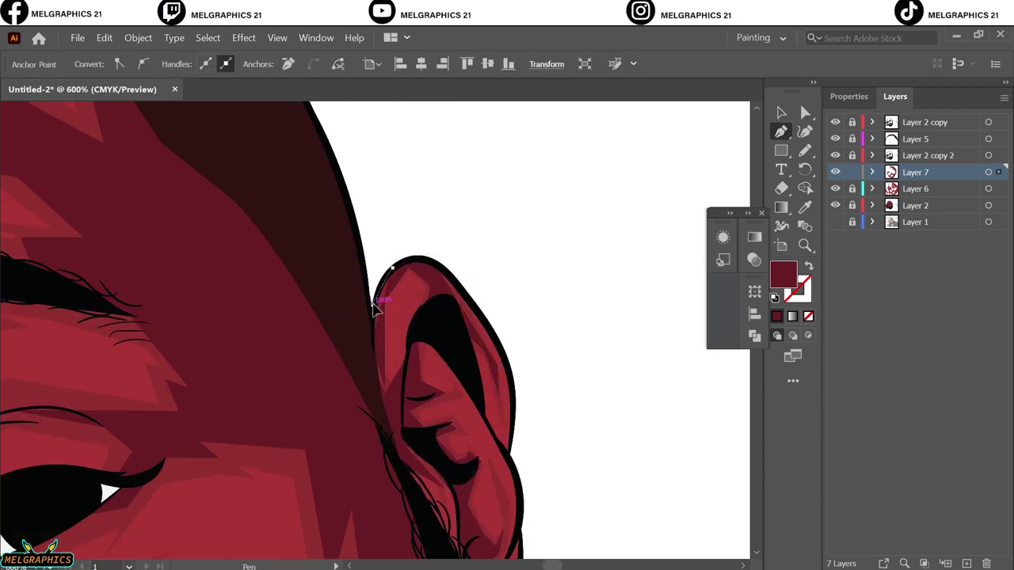
{"action": "key", "text": "v"}
{"action": "key", "text": "ctrl+0"}
{"action": "key", "text": "p"}
{"action": "scroll", "coordinate": [407, 322], "scroll_direction": "up", "scroll_amount": 5}
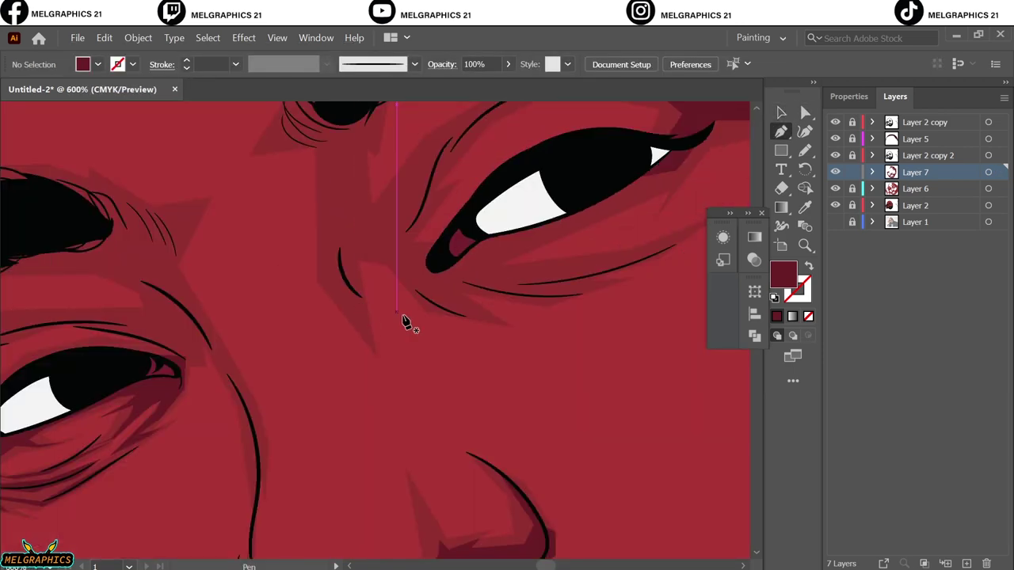
{"action": "scroll", "coordinate": [396, 206], "scroll_direction": "down", "scroll_amount": 2}
Draw dark-red shading around the right eye socket and along the brow's underside.
{"action": "left_click_drag", "start_coordinate": [439, 193], "coordinate": [465, 193]}
{"action": "left_click", "coordinate": [360, 222]}
{"action": "left_click", "coordinate": [335, 364]}
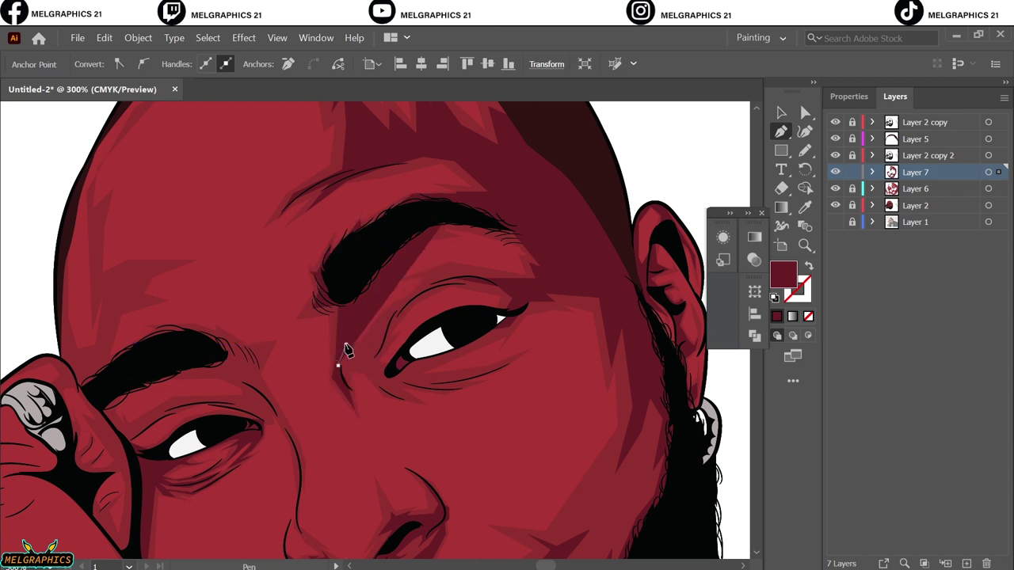
{"action": "left_click", "coordinate": [354, 410]}
{"action": "left_click", "coordinate": [351, 291]}
{"action": "left_click", "coordinate": [392, 240]}
{"action": "left_click", "coordinate": [441, 232]}
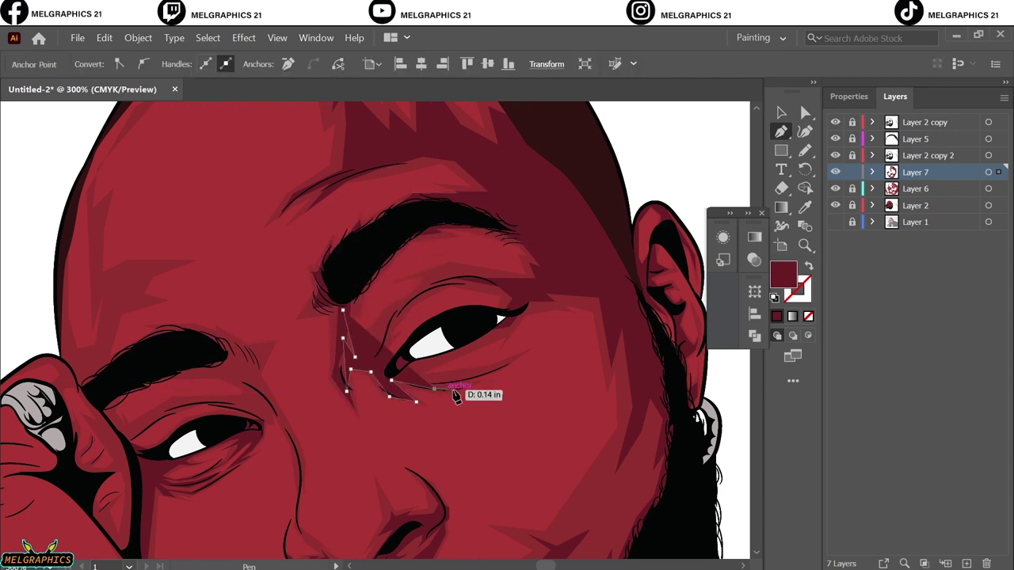
{"action": "left_click", "coordinate": [809, 268]}
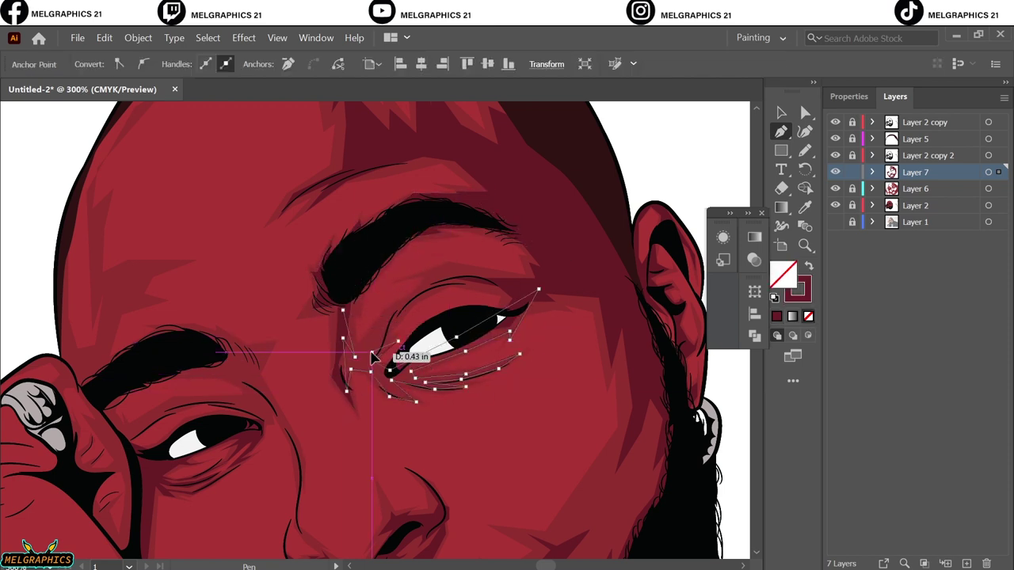
{"action": "key", "text": "shift+x"}
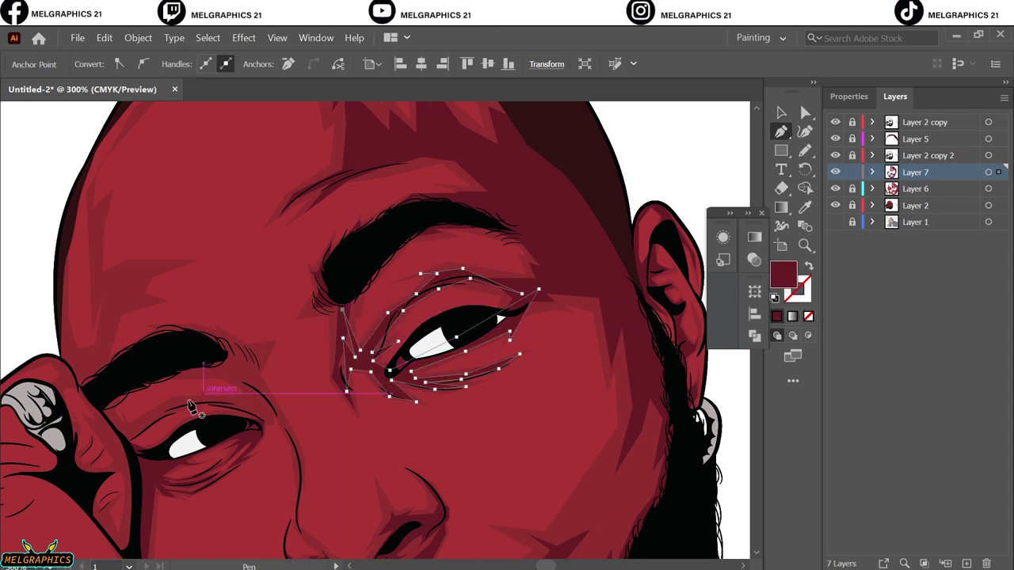
{"action": "key", "text": "Escape"}
Add two dark shading shapes along the left brow.
{"action": "scroll", "coordinate": [317, 356], "scroll_direction": "left", "scroll_amount": 3}
{"action": "left_click", "coordinate": [286, 357]}
{"action": "left_click", "coordinate": [322, 348]}
{"action": "left_click", "coordinate": [358, 346]}
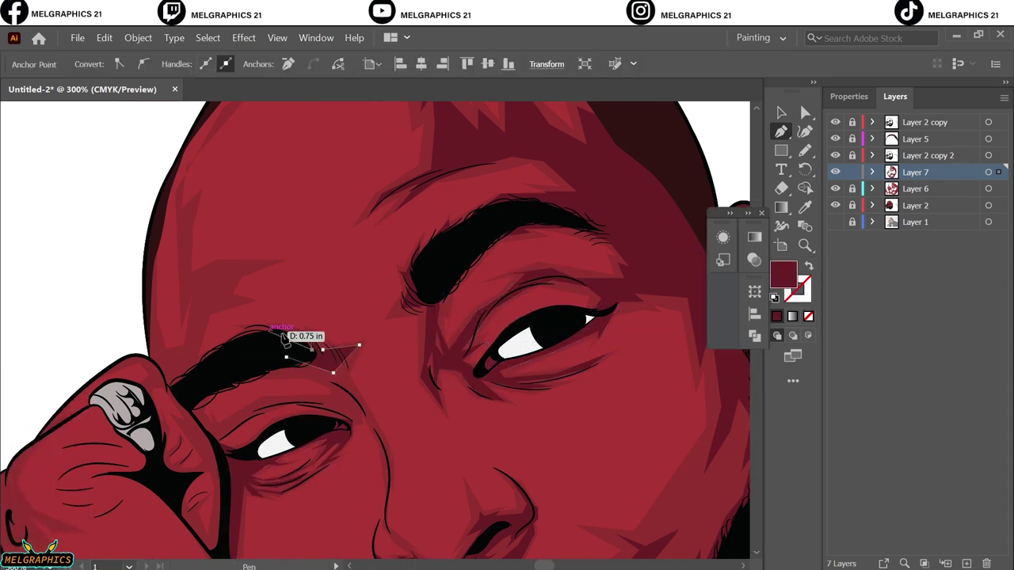
{"action": "left_click", "coordinate": [325, 368]}
{"action": "left_click", "coordinate": [325, 362]}
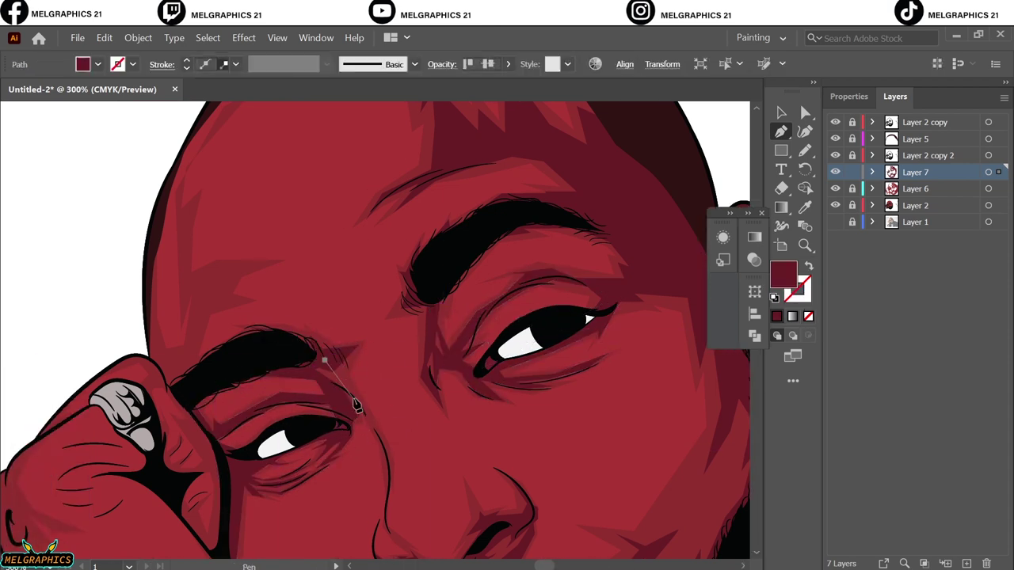
{"action": "left_click", "coordinate": [355, 349]}
{"action": "scroll", "coordinate": [346, 341], "scroll_direction": "down", "scroll_amount": 2}
{"action": "left_click", "coordinate": [340, 295]}
{"action": "scroll", "coordinate": [191, 481], "scroll_direction": "up", "scroll_amount": 5}
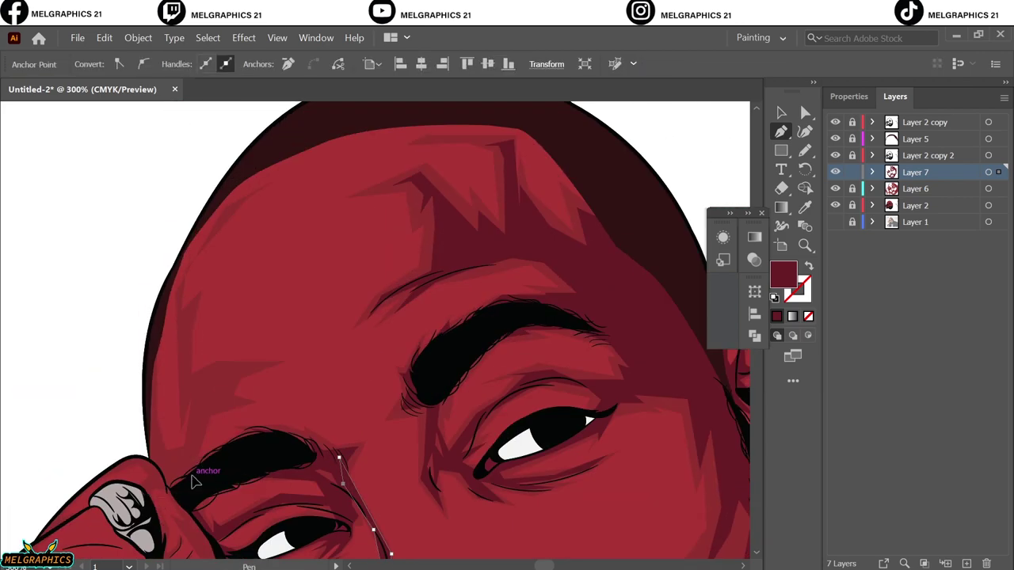
{"action": "left_click", "coordinate": [193, 475]}
Begin a dark shading path near the left temple.
{"action": "left_click", "coordinate": [181, 418]}
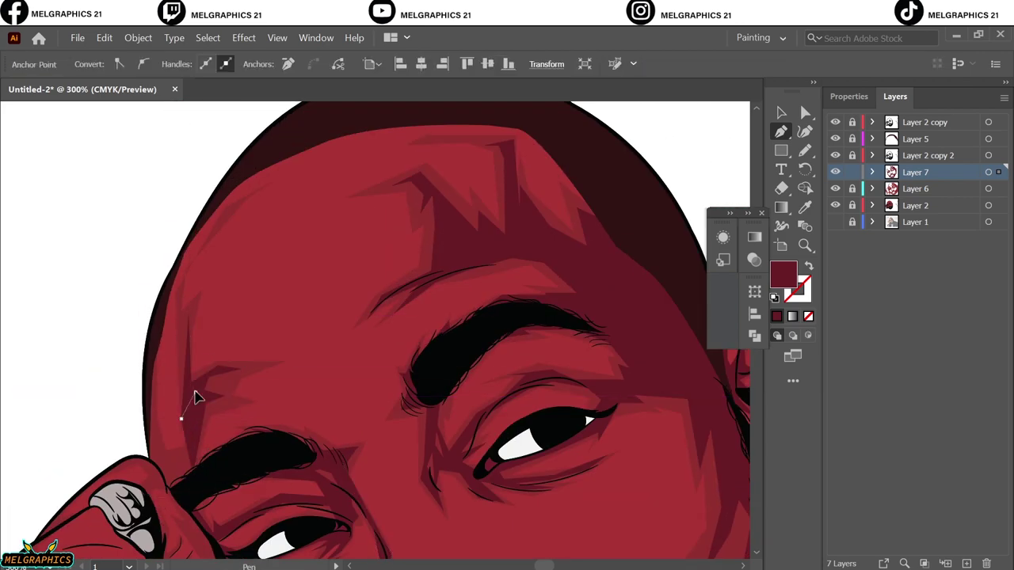
{"action": "scroll", "coordinate": [172, 500], "scroll_direction": "up", "scroll_amount": 4}
{"action": "left_click", "coordinate": [187, 495]}
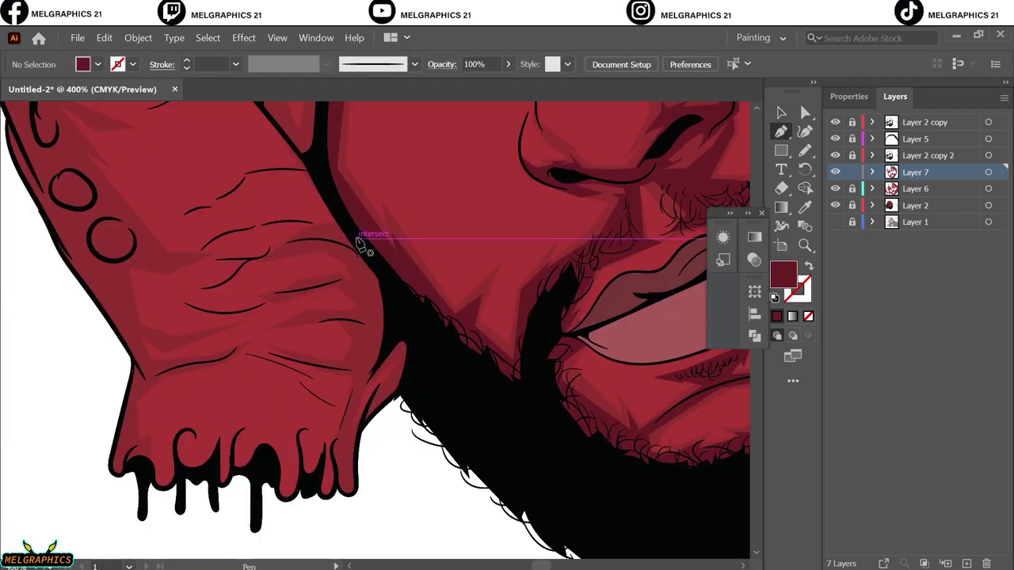
Close the finger shading and trace a dark band along the fist's left edge.
{"action": "left_click", "coordinate": [385, 344]}
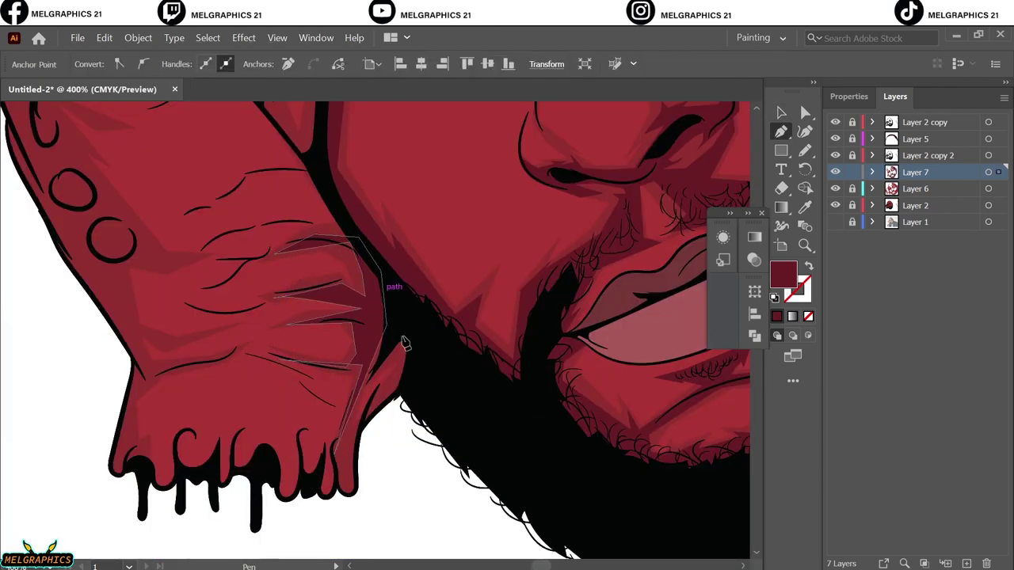
{"action": "scroll", "coordinate": [357, 356], "scroll_direction": "up", "scroll_amount": 3}
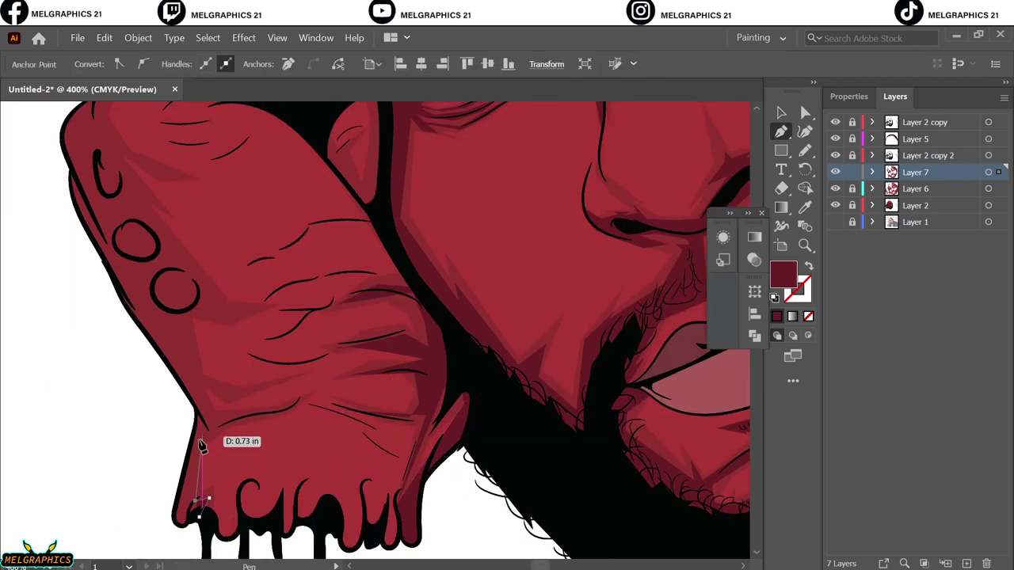
{"action": "left_click", "coordinate": [200, 439]}
{"action": "left_click", "coordinate": [230, 421]}
{"action": "left_click", "coordinate": [167, 360]}
{"action": "scroll", "coordinate": [198, 531], "scroll_direction": "up", "scroll_amount": 3}
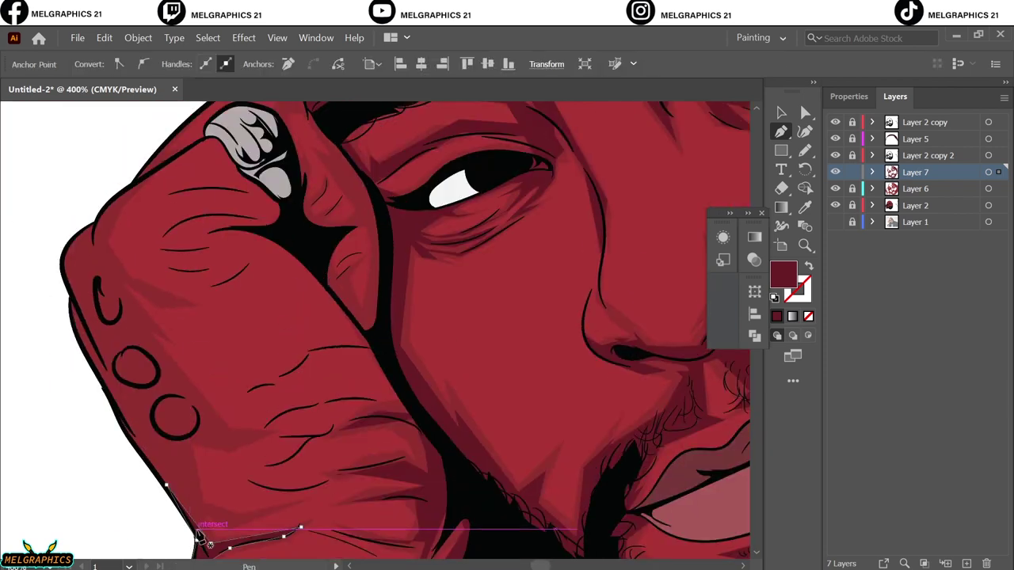
{"action": "left_click", "coordinate": [176, 455]}
{"action": "left_click", "coordinate": [107, 384]}
{"action": "left_click", "coordinate": [117, 315]}
{"action": "left_click", "coordinate": [89, 253]}
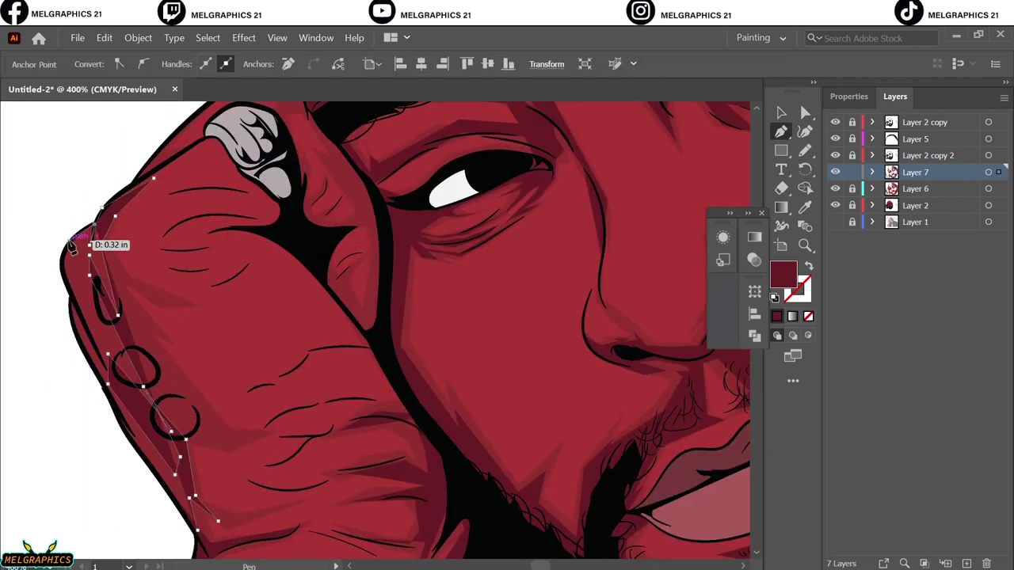
{"action": "left_click", "coordinate": [169, 497], "text": "ctrl"}
Shade the fist top and where the fist meets the face, then add Layer 8.
{"action": "left_click_drag", "start_coordinate": [177, 434], "coordinate": [204, 429]}
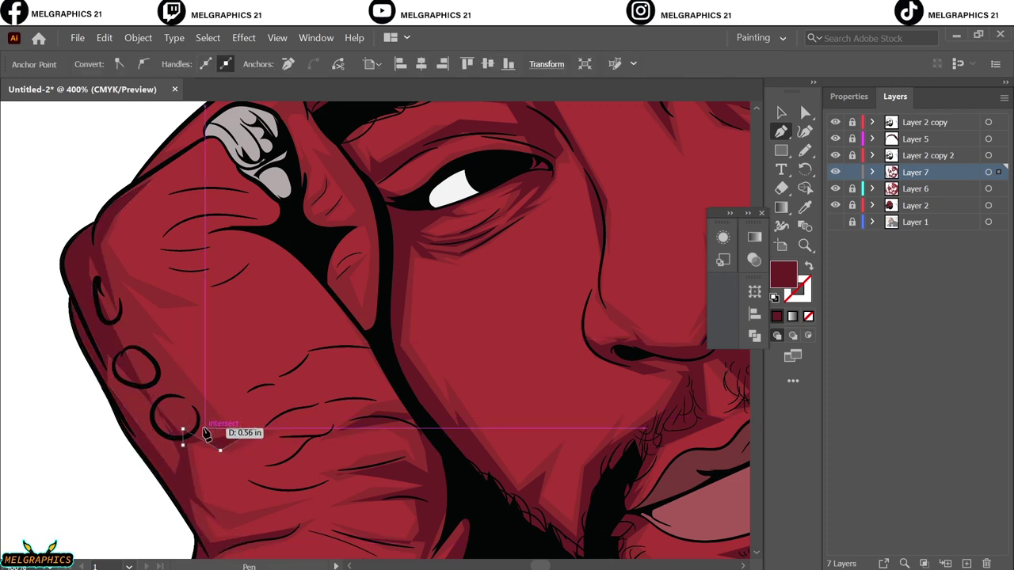
{"action": "left_click_drag", "start_coordinate": [95, 233], "coordinate": [126, 317]}
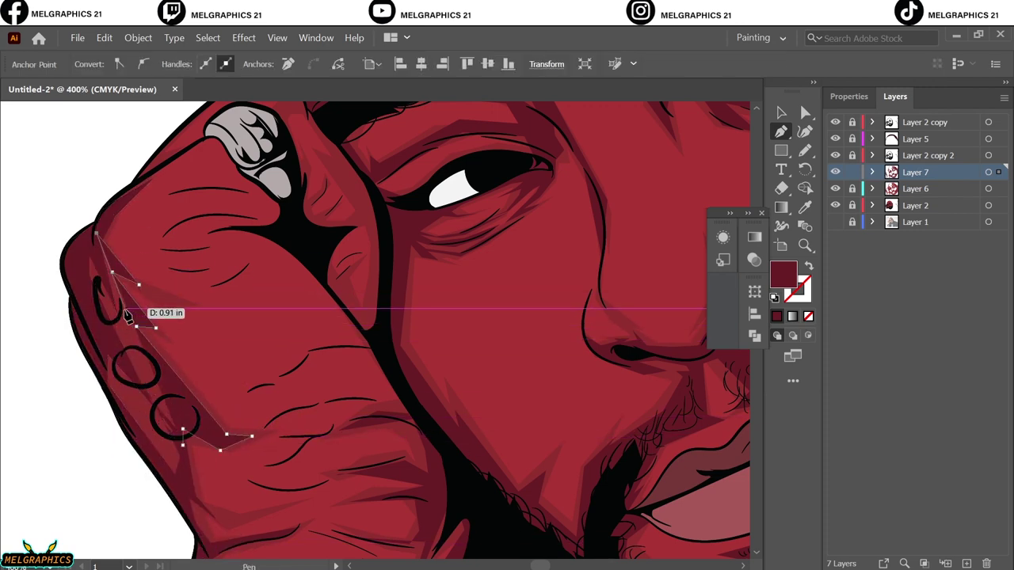
{"action": "left_click_drag", "start_coordinate": [182, 449], "coordinate": [399, 412]}
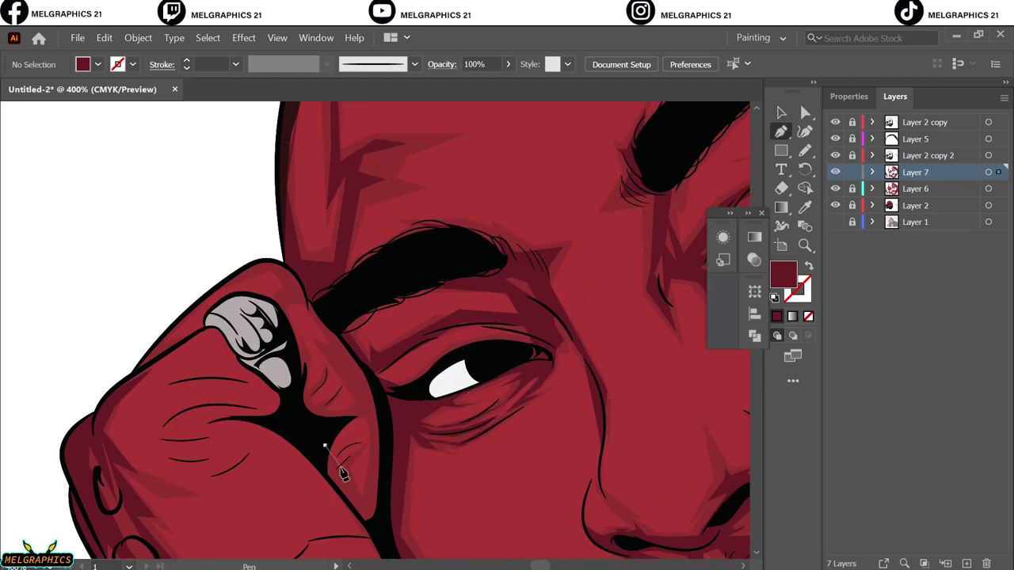
{"action": "left_click", "coordinate": [362, 407]}
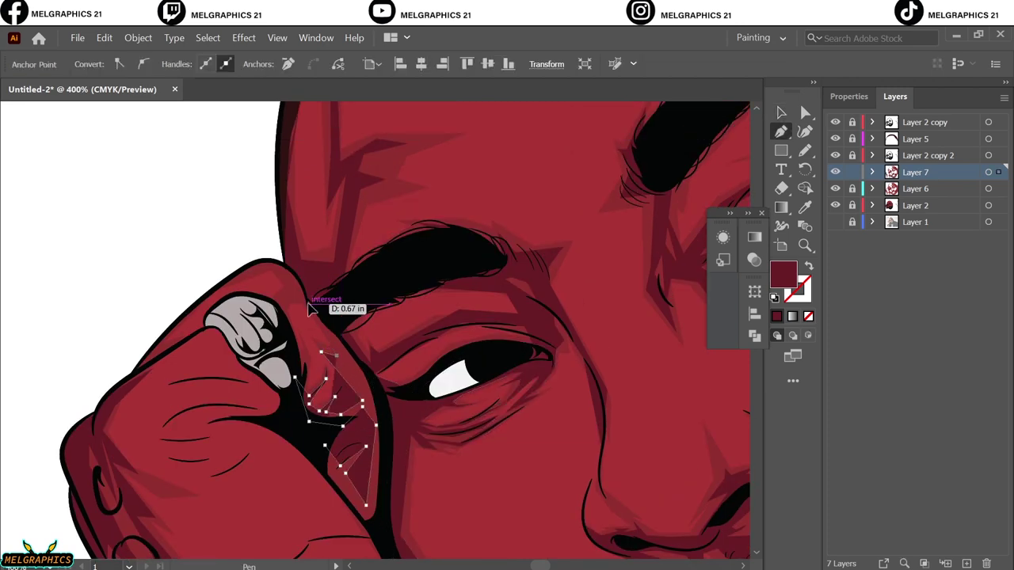
{"action": "left_click", "coordinate": [275, 267]}
{"action": "left_click", "coordinate": [219, 286]}
{"action": "left_click", "coordinate": [349, 317]}
{"action": "left_click", "coordinate": [387, 404]}
{"action": "left_click", "coordinate": [389, 539]}
{"action": "left_click", "coordinate": [361, 521]}
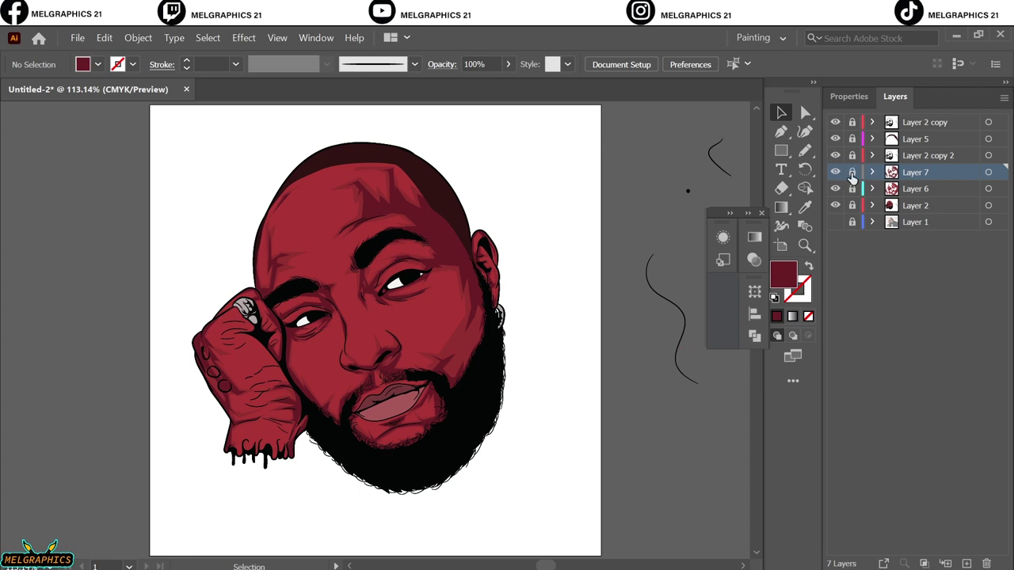
{"action": "left_click", "coordinate": [915, 205]}
{"action": "left_click", "coordinate": [966, 563]}
Set the fill colour to the brighter red #AA3636.
{"action": "double_click", "coordinate": [783, 273]}
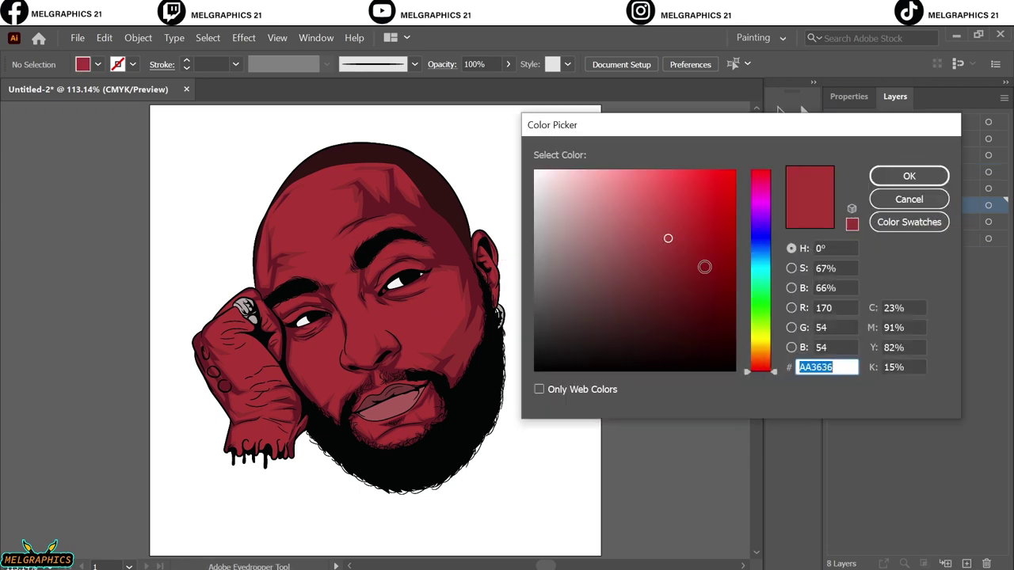
{"action": "left_click", "coordinate": [841, 174]}
{"action": "left_click", "coordinate": [804, 150]}
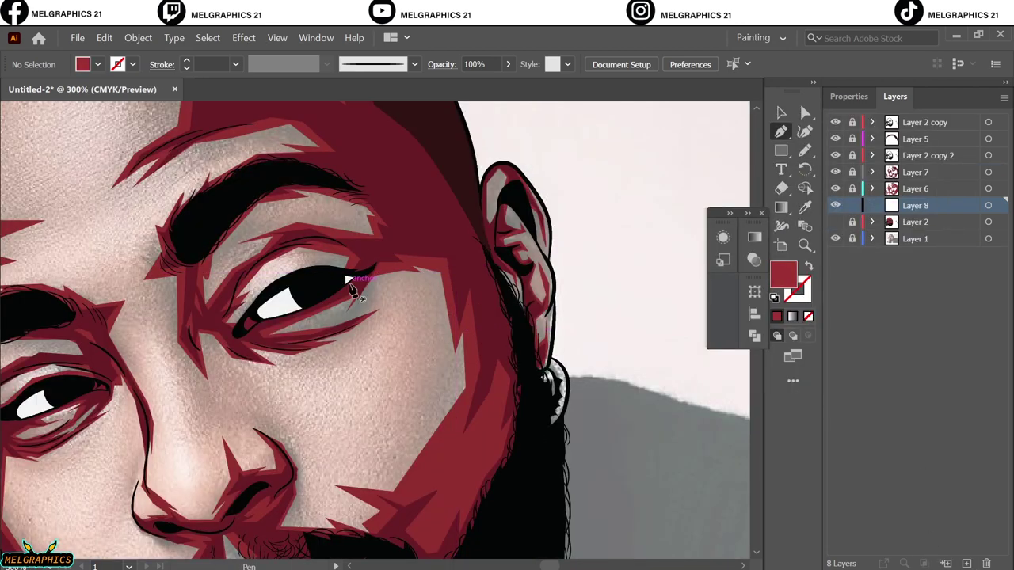
Draw a red shading shape over the cheek below the eye.
{"action": "left_click", "coordinate": [348, 318]}
{"action": "left_click", "coordinate": [420, 299]}
{"action": "left_click", "coordinate": [412, 358]}
{"action": "left_click", "coordinate": [424, 391]}
{"action": "left_click", "coordinate": [403, 451]}
{"action": "left_click", "coordinate": [349, 468]}
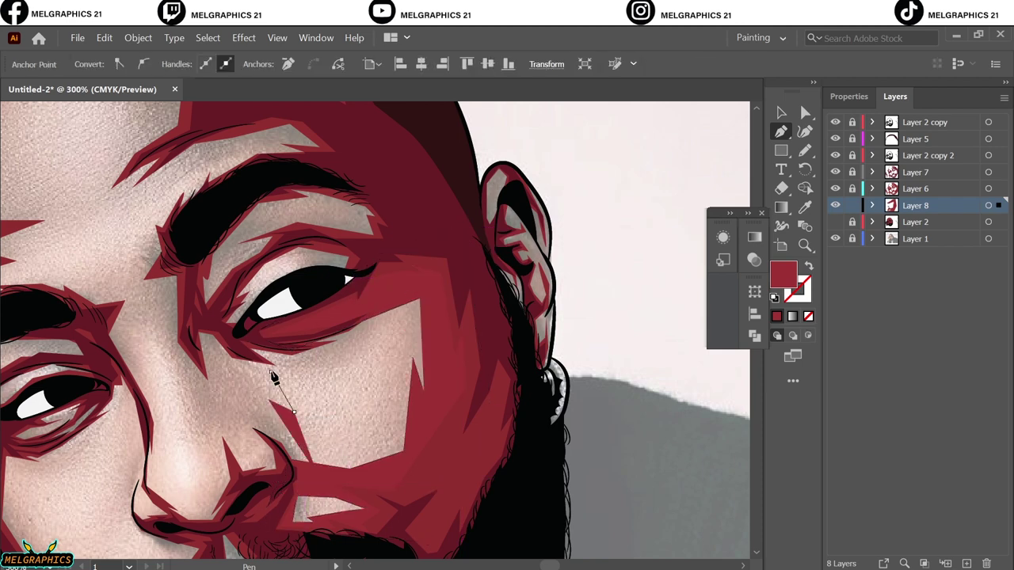
{"action": "left_click", "coordinate": [351, 327]}
{"action": "left_click", "coordinate": [254, 415]}
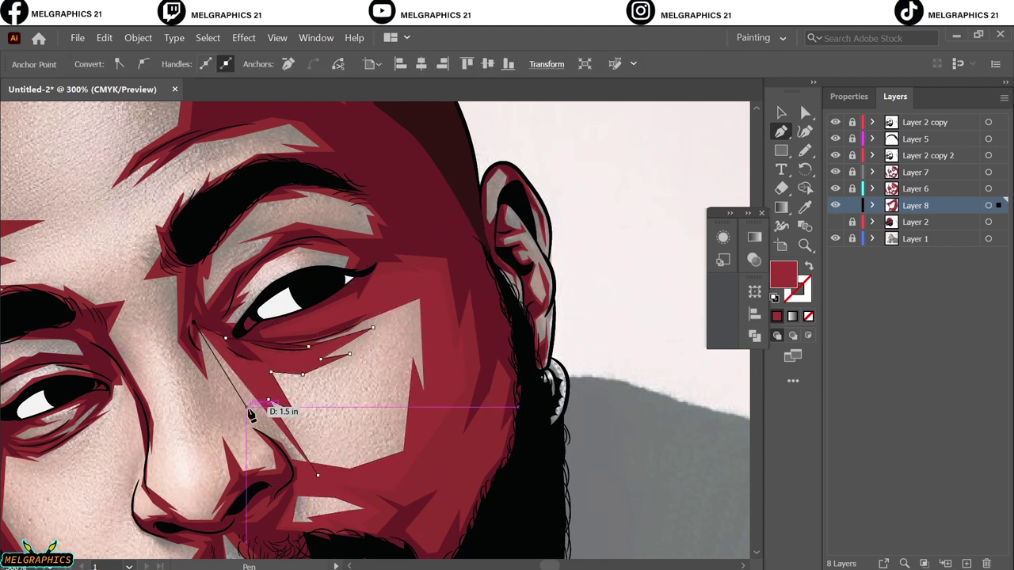
{"action": "left_click", "coordinate": [258, 437]}
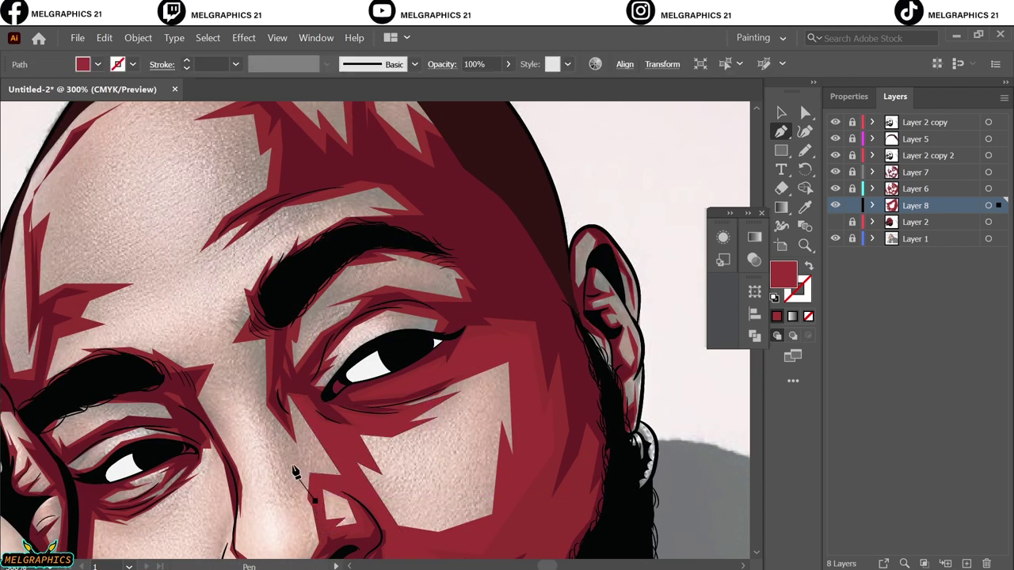
Draw red shading between the brows and over the eyebrow.
{"action": "left_click", "coordinate": [227, 374]}
{"action": "left_click", "coordinate": [230, 432]}
{"action": "left_click", "coordinate": [207, 393]}
{"action": "left_click", "coordinate": [214, 316]}
{"action": "left_click", "coordinate": [255, 265]}
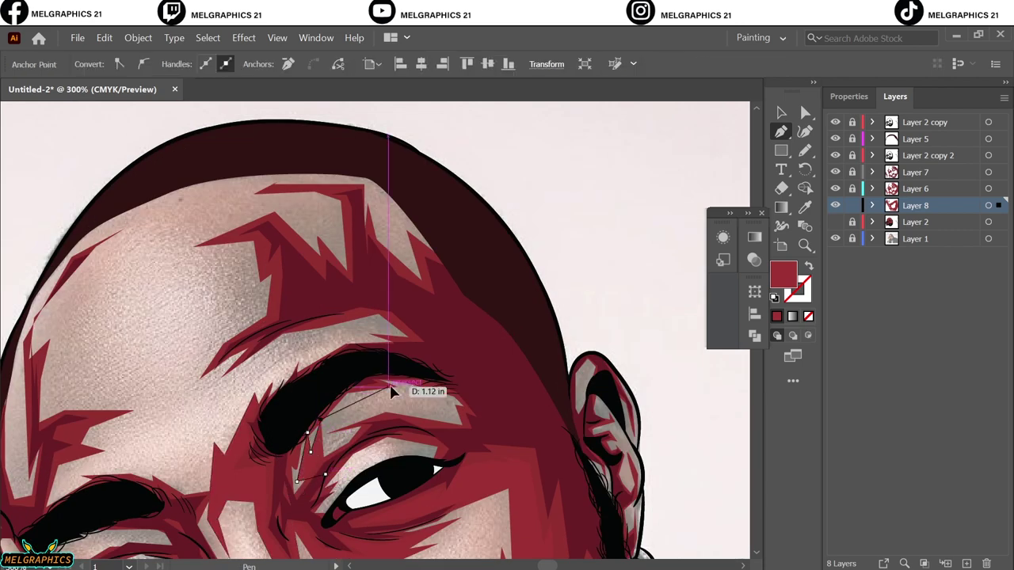
{"action": "left_click", "coordinate": [438, 393]}
{"action": "left_click", "coordinate": [360, 411]}
{"action": "left_click", "coordinate": [321, 444]}
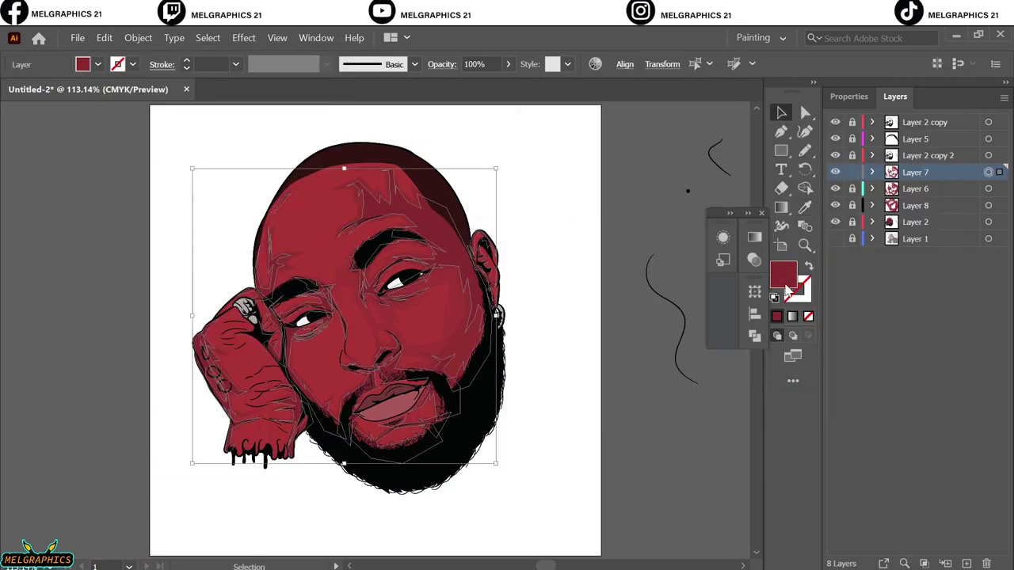
Show the reference photo, hide Layer 2 and make Layer 8 the drawing layer.
{"action": "double_click", "coordinate": [786, 292]}
{"action": "left_click", "coordinate": [905, 174]}
{"action": "left_click", "coordinate": [664, 184]}
{"action": "left_click", "coordinate": [835, 238]}
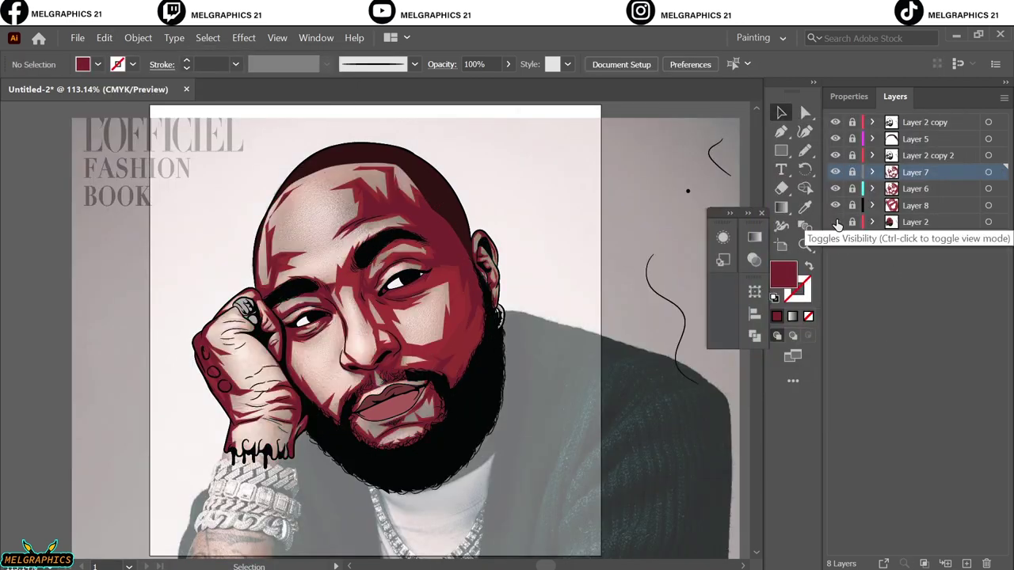
{"action": "left_click", "coordinate": [915, 205]}
{"action": "key", "text": "p"}
{"action": "left_click", "coordinate": [834, 222]}
{"action": "scroll", "coordinate": [358, 433], "scroll_direction": "up", "scroll_amount": 3}
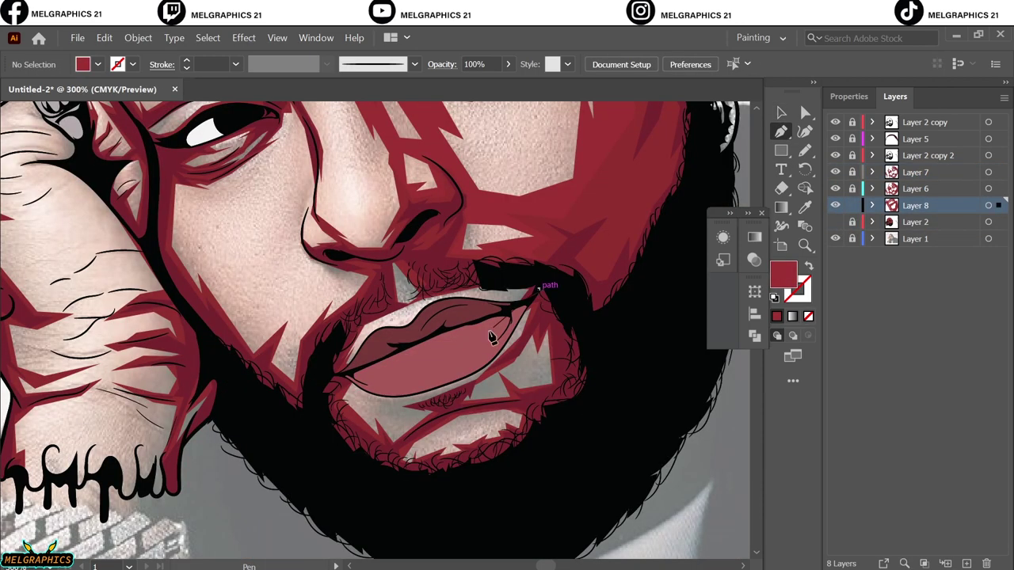
Start a curved red shading shape along the lower lip and chin.
{"action": "left_click", "coordinate": [344, 384]}
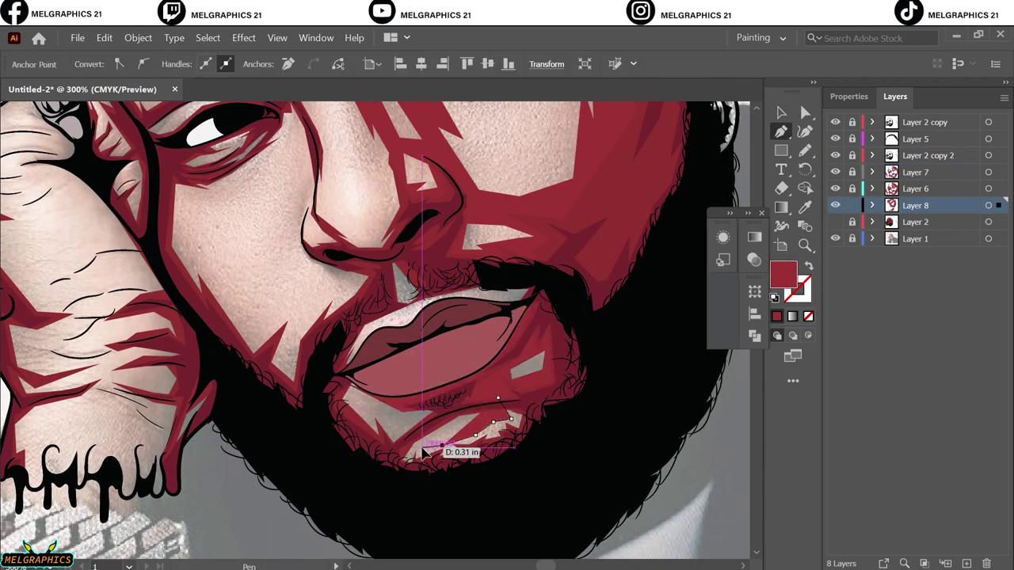
{"action": "left_click_drag", "start_coordinate": [480, 391], "coordinate": [518, 414]}
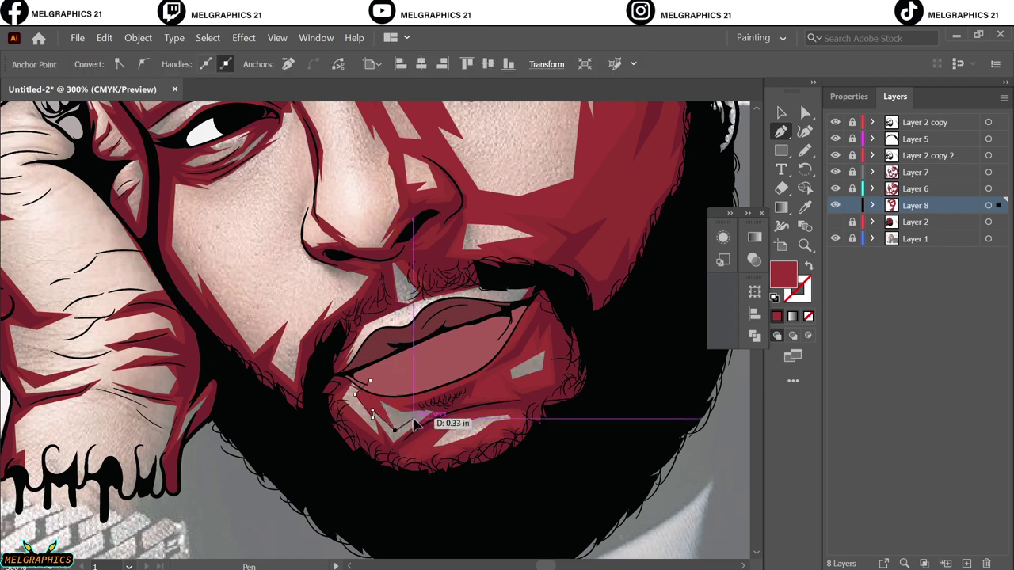
{"action": "scroll", "coordinate": [420, 448], "scroll_direction": "up", "scroll_amount": 2}
{"action": "scroll", "coordinate": [408, 419], "scroll_direction": "up", "scroll_amount": 2}
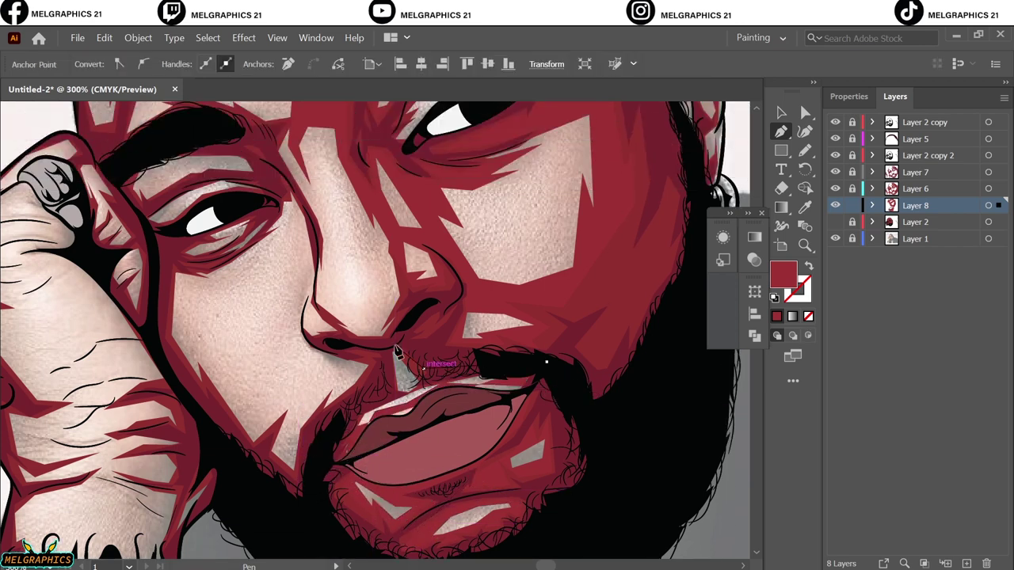
Outline red shading on the cheek beside the nose.
{"action": "left_click", "coordinate": [262, 424]}
{"action": "left_click", "coordinate": [186, 346]}
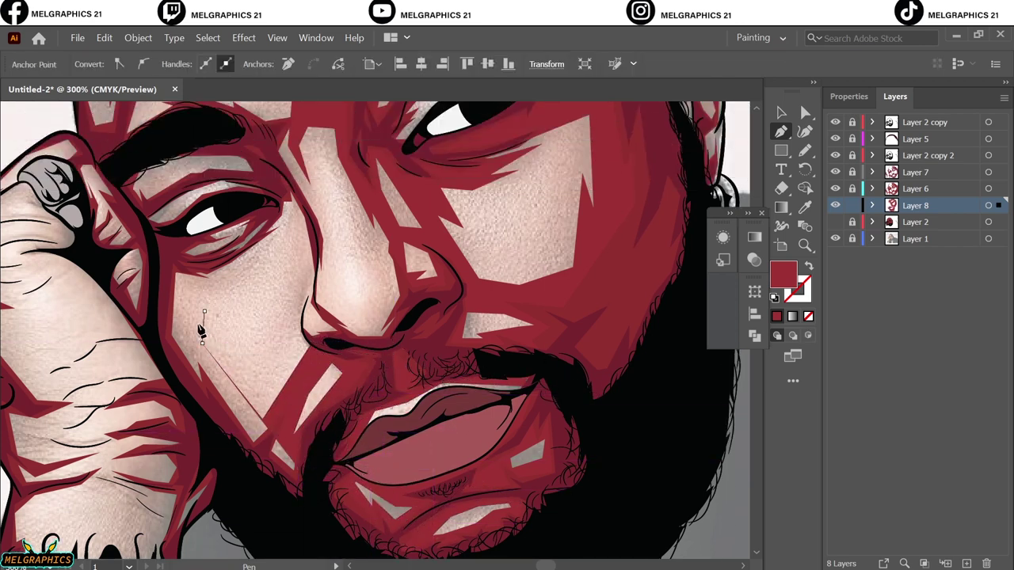
{"action": "scroll", "coordinate": [190, 348], "scroll_direction": "up", "scroll_amount": 3}
{"action": "left_click", "coordinate": [204, 388]}
{"action": "left_click", "coordinate": [234, 358]}
{"action": "left_click", "coordinate": [294, 299]}
{"action": "left_click", "coordinate": [333, 323]}
{"action": "scroll", "coordinate": [317, 238], "scroll_direction": "down", "scroll_amount": 2}
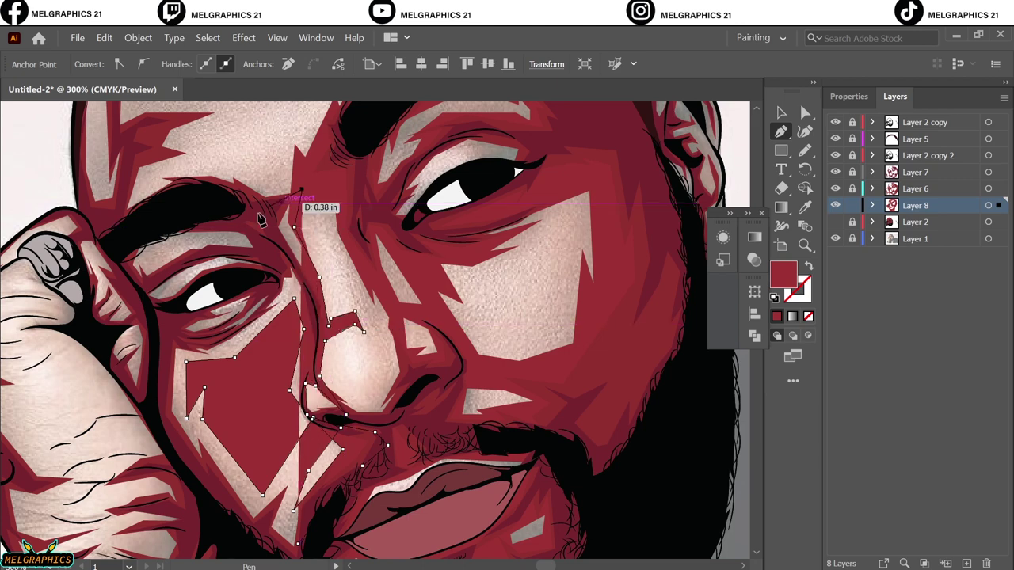
{"action": "key", "text": "ctrl+0"}
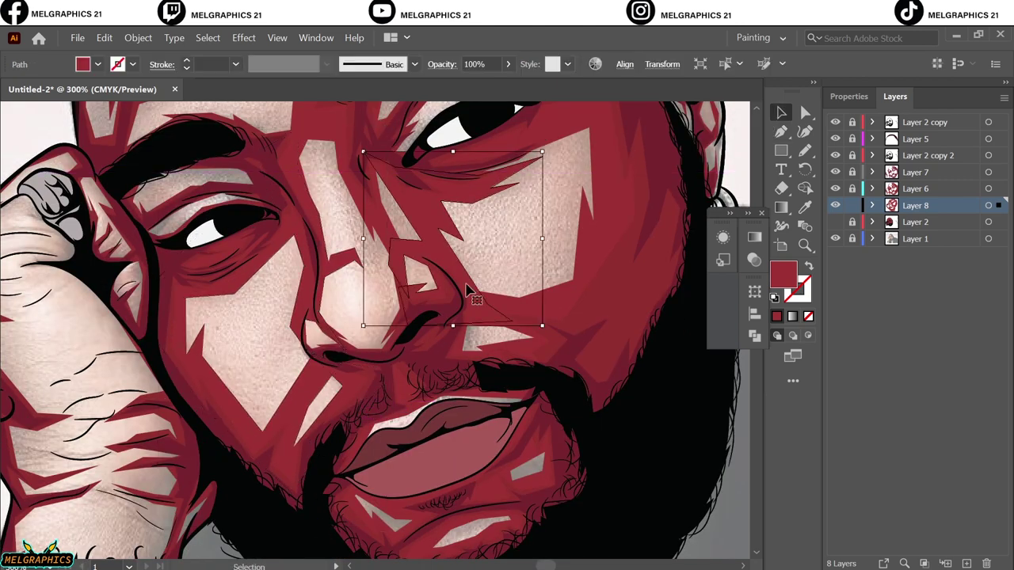
{"action": "left_click", "coordinate": [834, 239]}
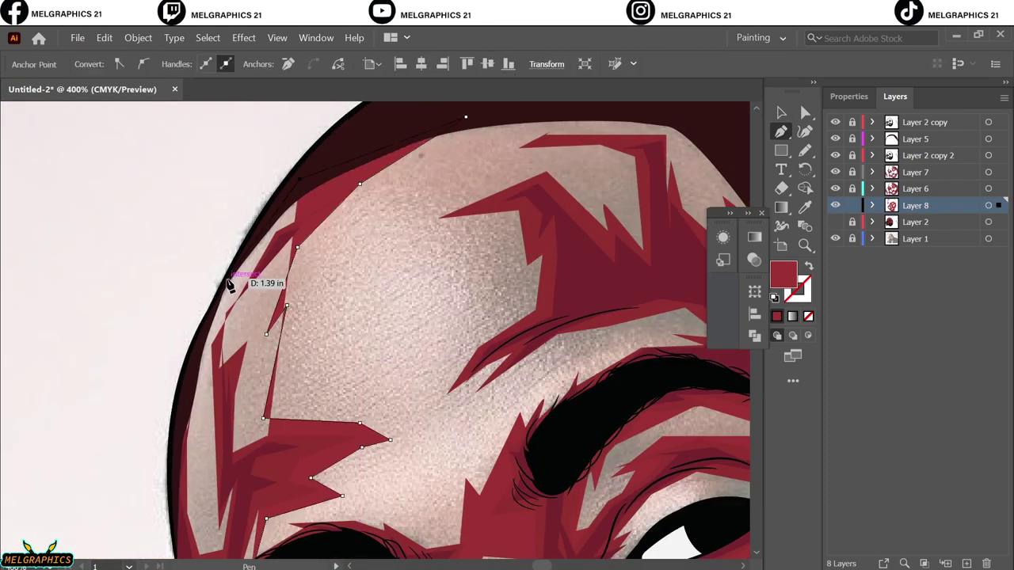
Trace forehead shading along its left edge and past the red peak.
{"action": "left_click", "coordinate": [226, 282]}
{"action": "scroll", "coordinate": [225, 282], "scroll_direction": "down", "scroll_amount": 3}
{"action": "left_click", "coordinate": [187, 263]}
{"action": "left_click", "coordinate": [173, 403]}
{"action": "left_click", "coordinate": [196, 465]}
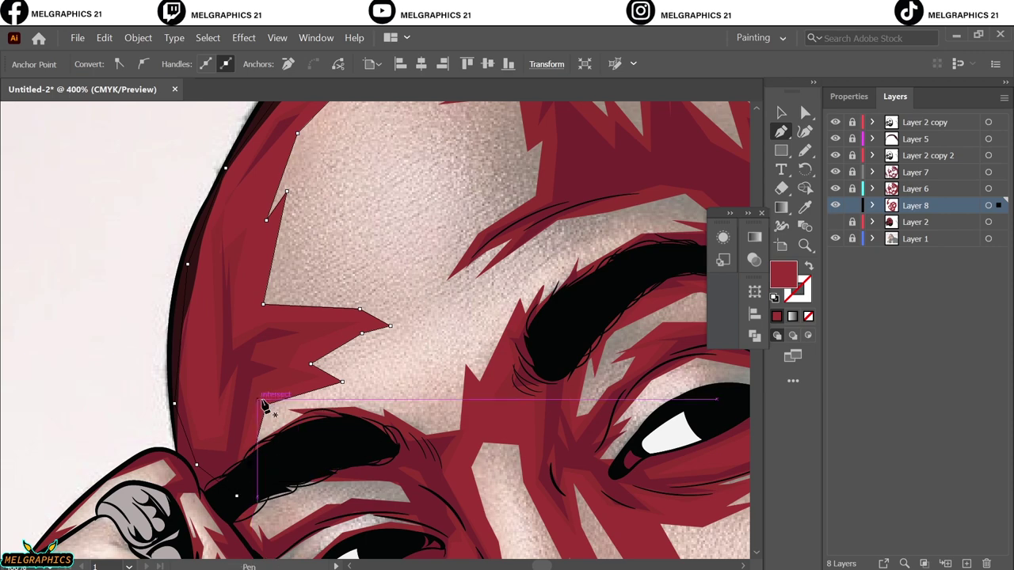
{"action": "left_click", "coordinate": [466, 368]}
{"action": "left_click", "coordinate": [485, 436]}
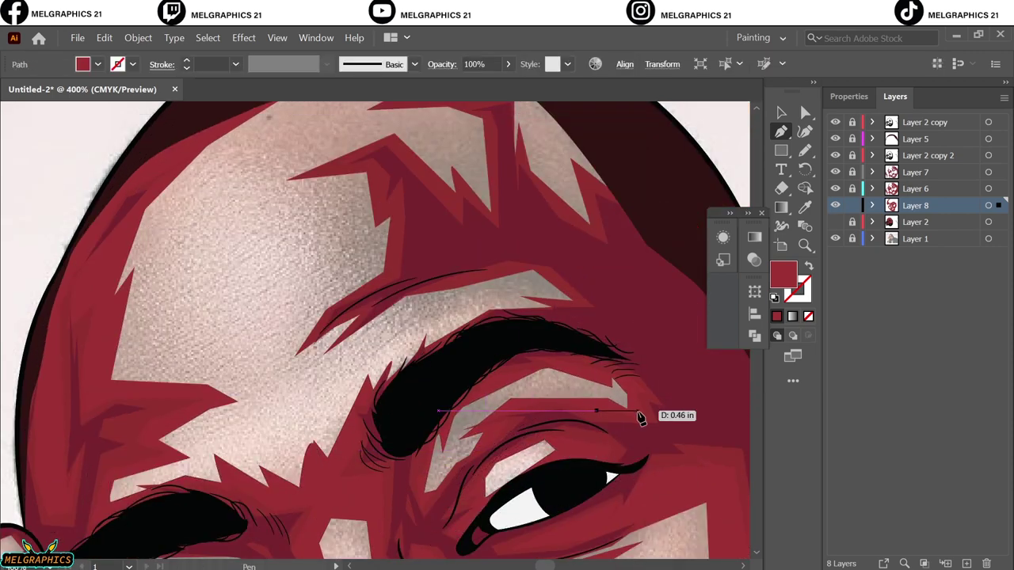
Close a red shading shape across the forehead, then add Layer 9.
{"action": "scroll", "coordinate": [475, 444], "scroll_direction": "up", "scroll_amount": 2}
{"action": "left_click_drag", "start_coordinate": [275, 469], "coordinate": [312, 452]}
{"action": "left_click", "coordinate": [329, 277]}
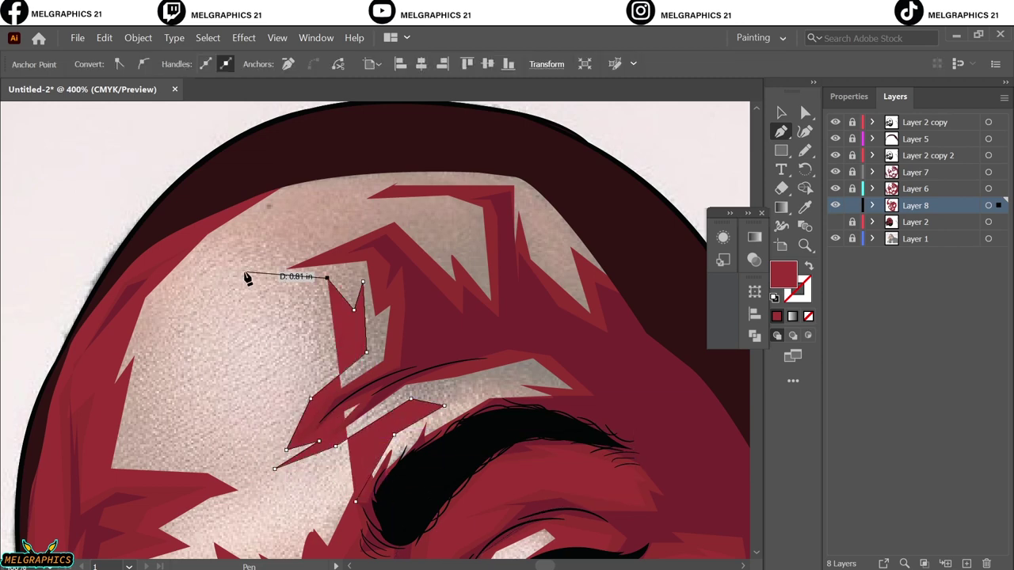
{"action": "left_click", "coordinate": [246, 272]}
{"action": "left_click", "coordinate": [301, 191]}
{"action": "left_click", "coordinate": [385, 210]}
{"action": "left_click", "coordinate": [712, 407]}
{"action": "left_click", "coordinate": [721, 476]}
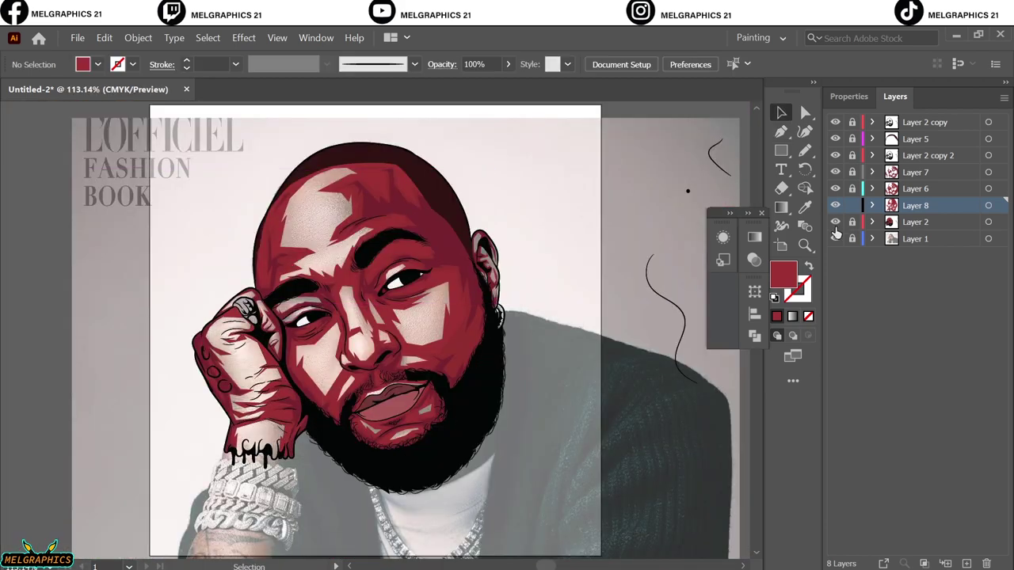
{"action": "left_click", "coordinate": [835, 238]}
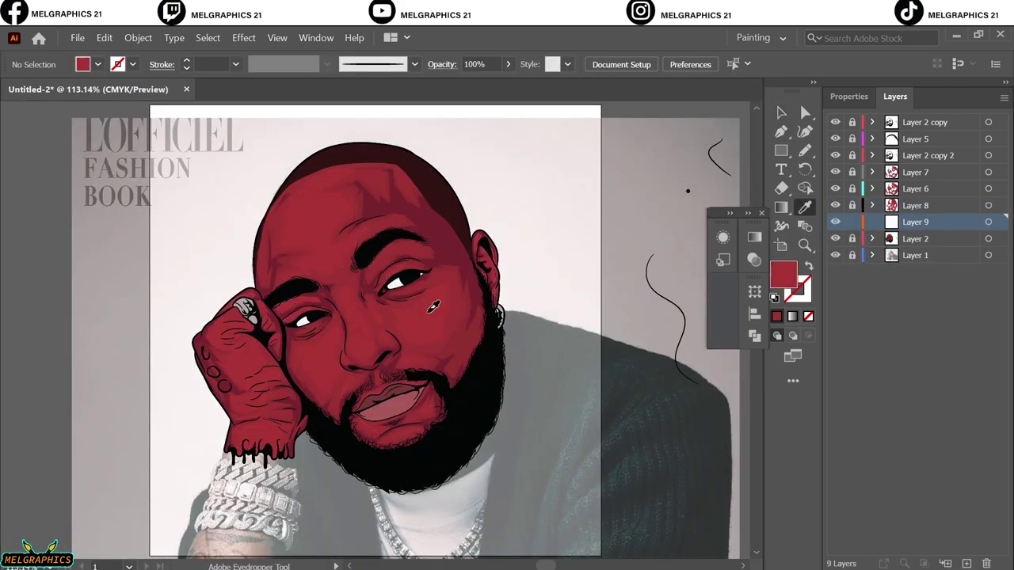
Start a curved pen shading path near the nose.
{"action": "scroll", "coordinate": [380, 360], "scroll_direction": "up", "scroll_amount": 8}
{"action": "key", "text": "p"}
{"action": "left_click_drag", "start_coordinate": [381, 359], "coordinate": [404, 349]}
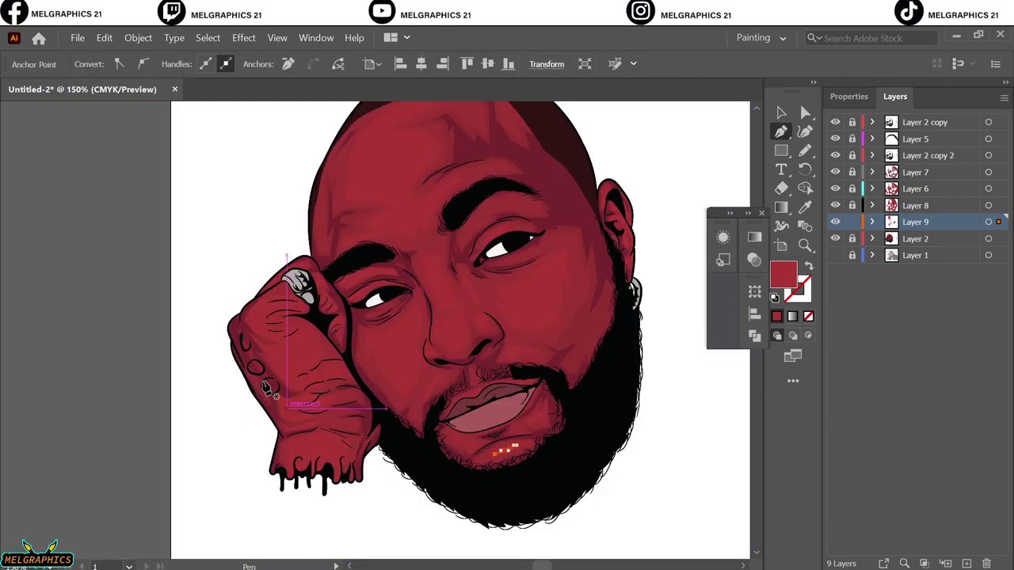
{"action": "scroll", "coordinate": [321, 354], "scroll_direction": "up", "scroll_amount": 3}
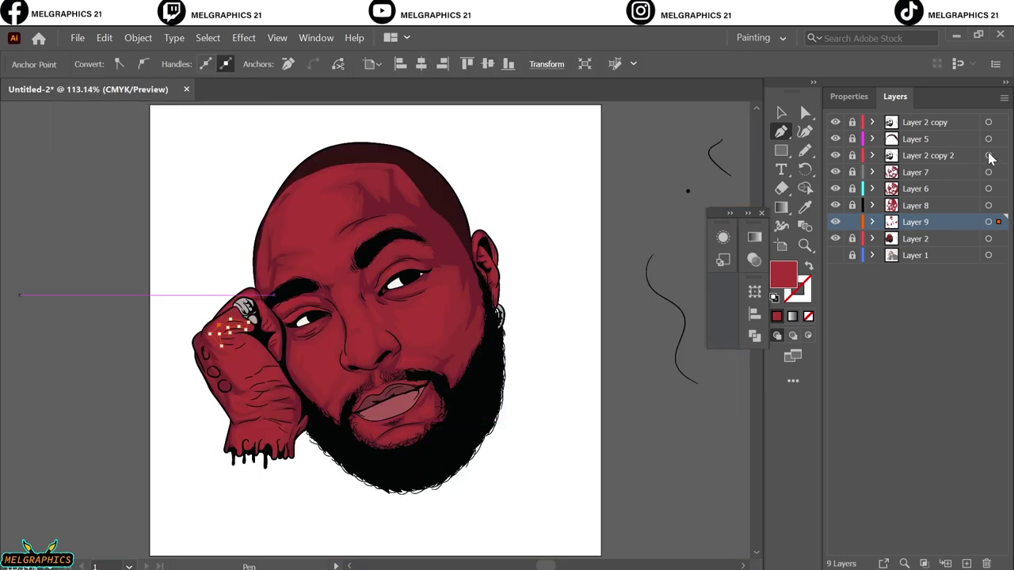
Cancel the Recolor Artwork window and create Layer 11 above Layer 2 copy 2.
{"action": "left_click", "coordinate": [865, 510]}
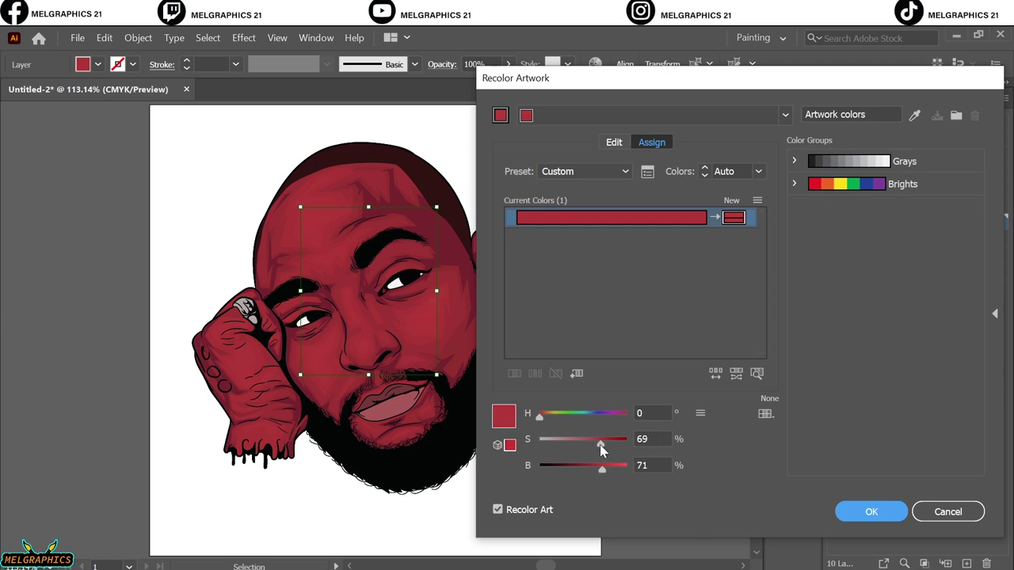
{"action": "key", "text": "Escape"}
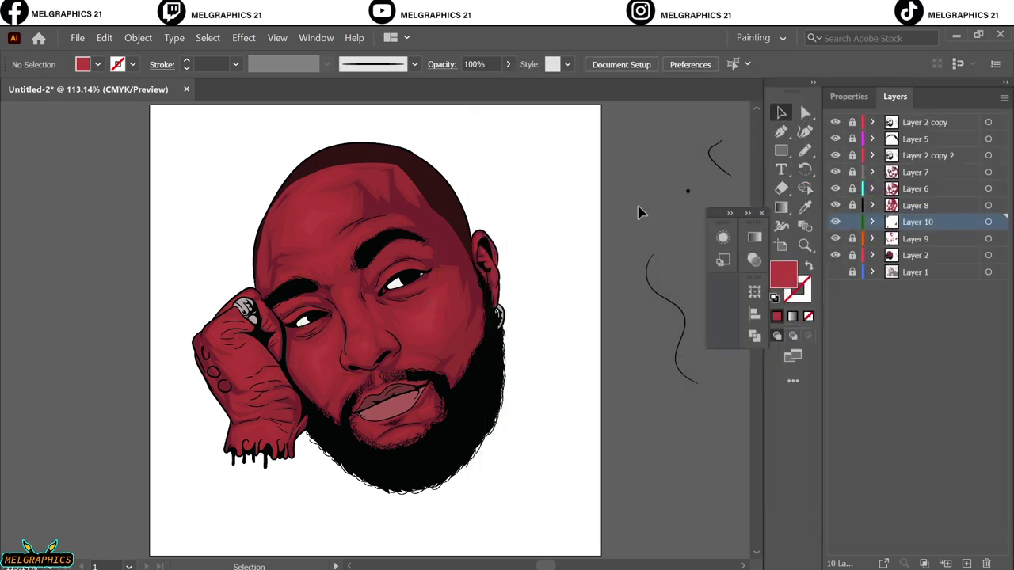
{"action": "left_click", "coordinate": [926, 155]}
{"action": "left_click", "coordinate": [966, 563]}
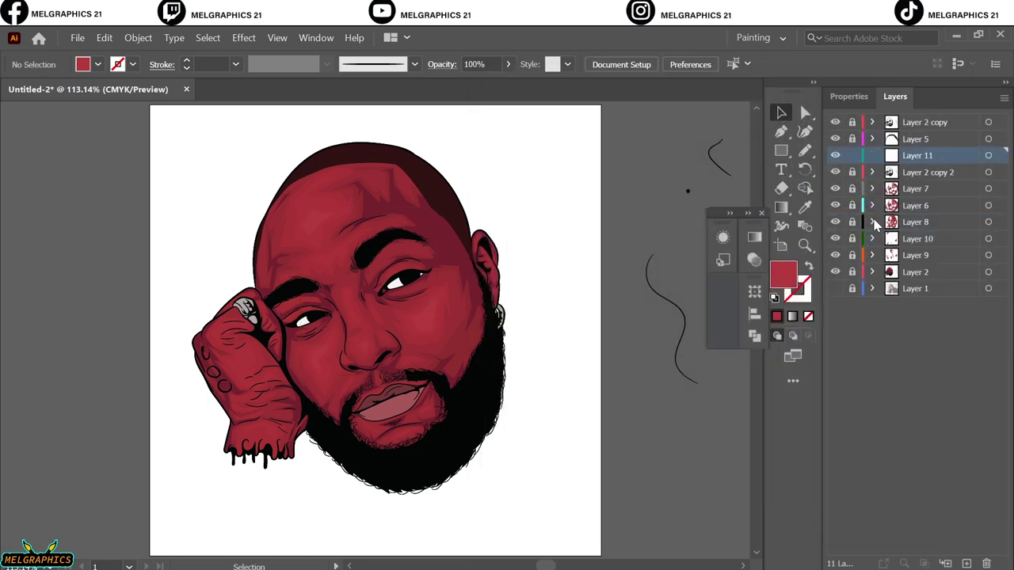
Draw a highlight band along the lower lip and a lip-corner shape with the Pen tool.
{"action": "key", "text": "p"}
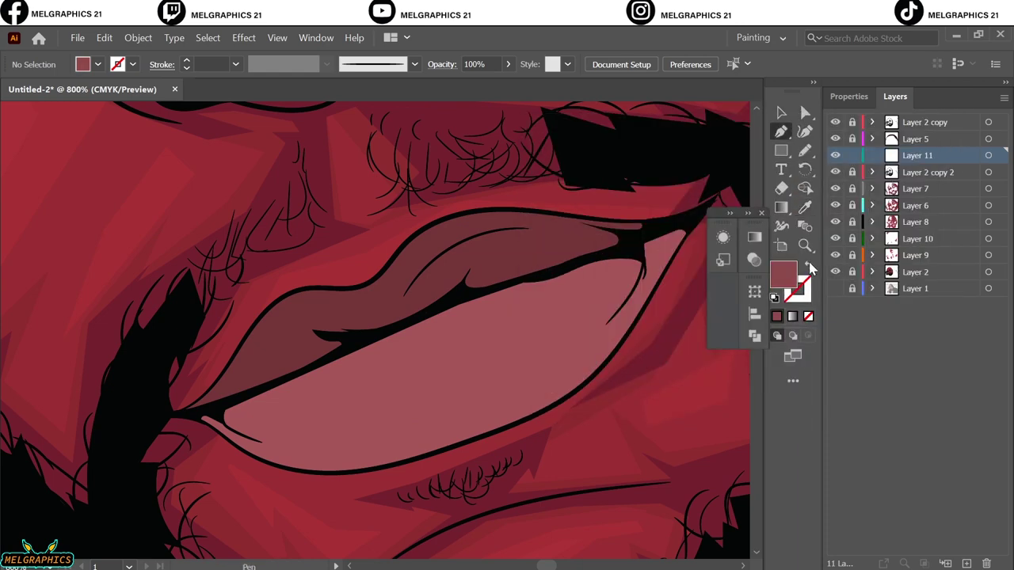
{"action": "left_click", "coordinate": [471, 415]}
{"action": "left_click", "coordinate": [346, 450]}
{"action": "left_click", "coordinate": [586, 364]}
{"action": "left_click", "coordinate": [654, 287]}
{"action": "left_click", "coordinate": [694, 221]}
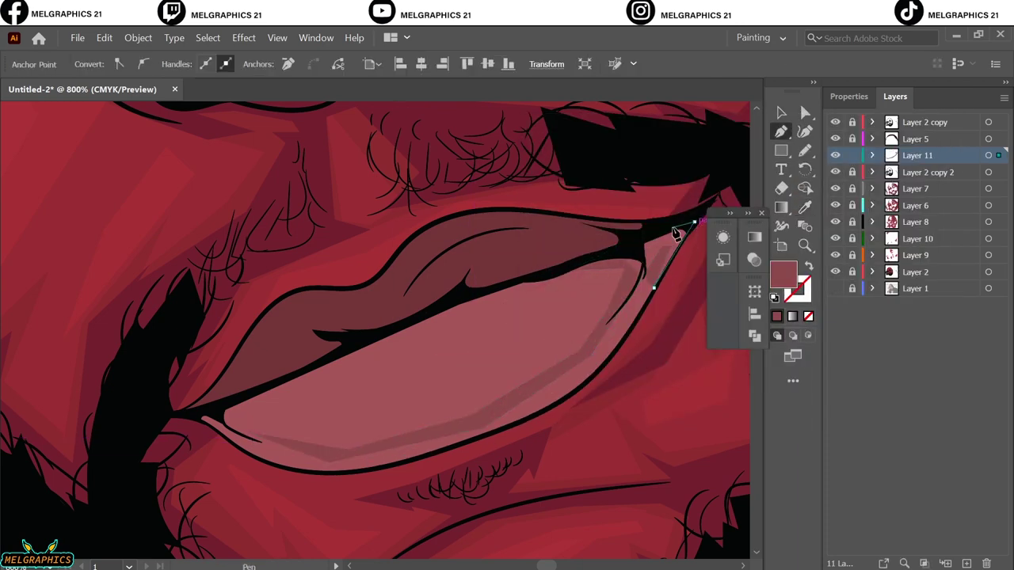
{"action": "left_click", "coordinate": [805, 206]}
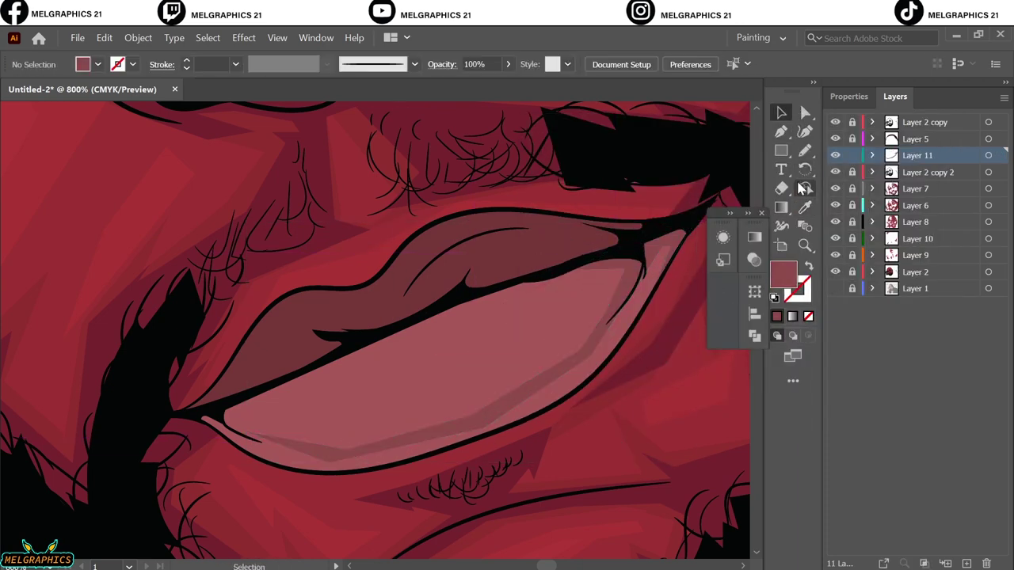
Outline a darker shape on the upper lip and give it a purple fill.
{"action": "double_click", "coordinate": [782, 273]}
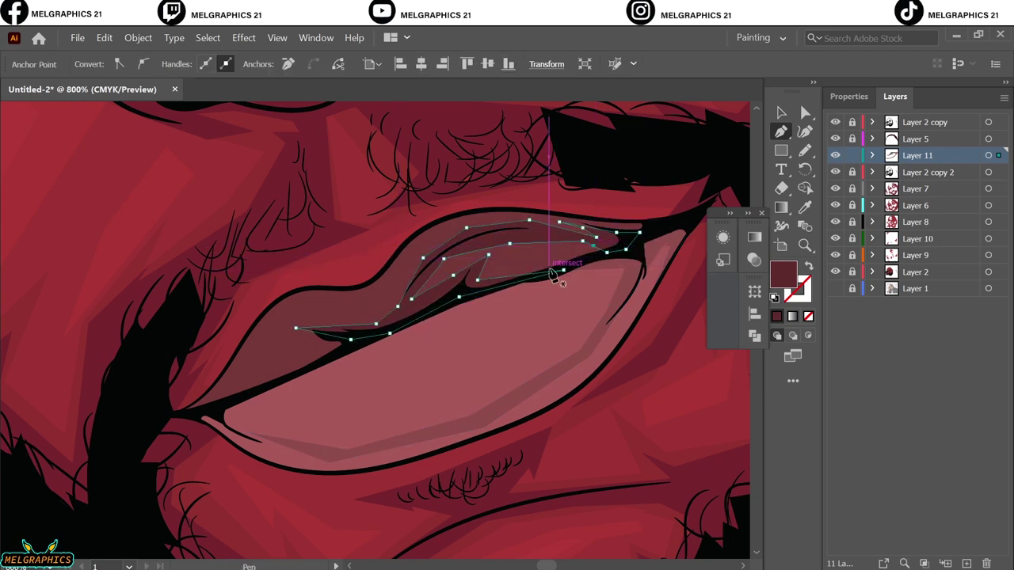
{"action": "left_click", "coordinate": [554, 273]}
{"action": "left_click", "coordinate": [605, 239]}
{"action": "left_click", "coordinate": [561, 255]}
{"action": "left_click", "coordinate": [526, 270]}
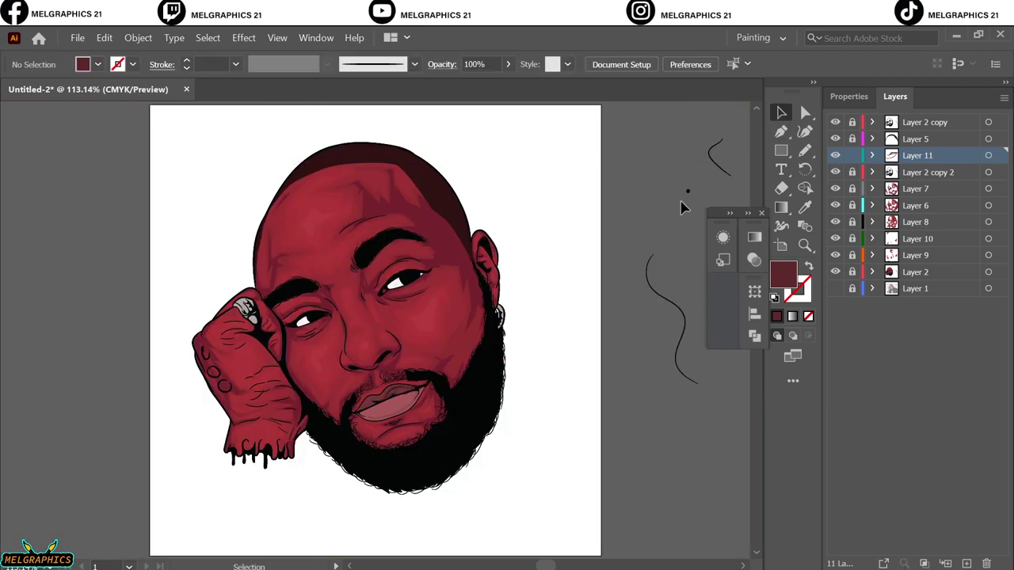
{"action": "key", "text": "Return"}
{"action": "key", "text": "n"}
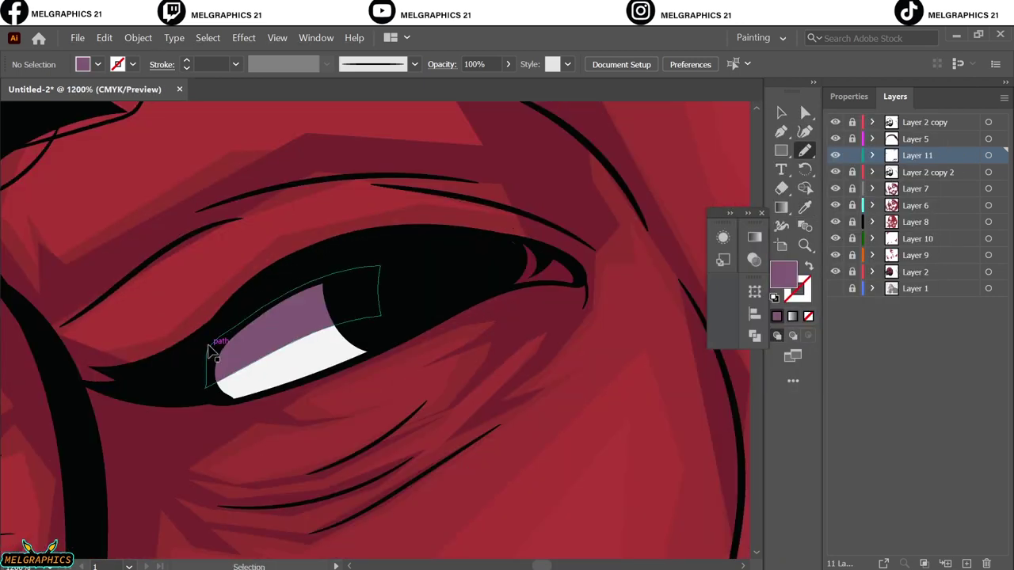
Draw a dark shading path along the hair edge, then add a new empty layer.
{"action": "key", "text": "ctrl+0"}
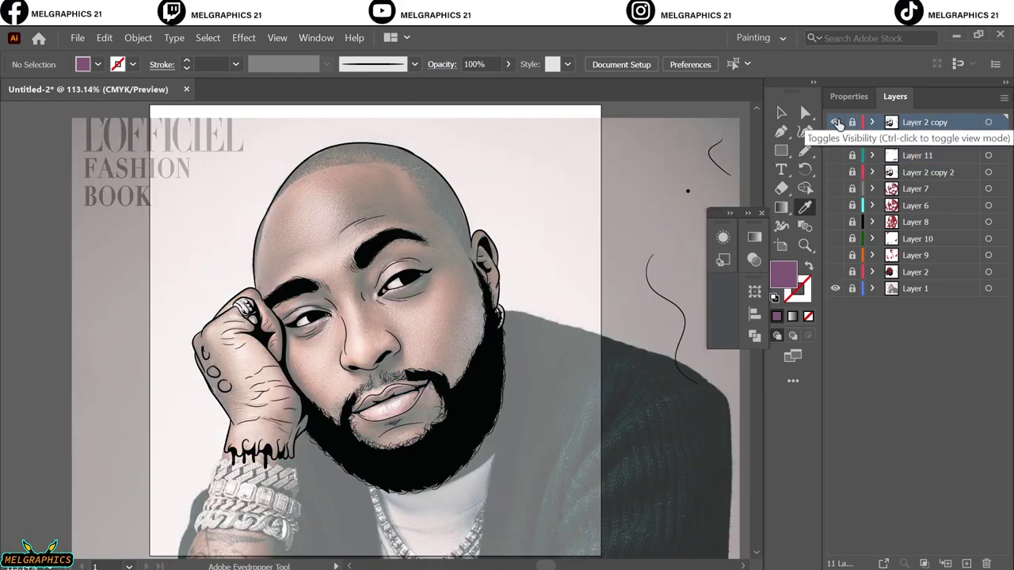
{"action": "scroll", "coordinate": [459, 230], "scroll_direction": "up", "scroll_amount": 5}
{"action": "left_click", "coordinate": [343, 272]}
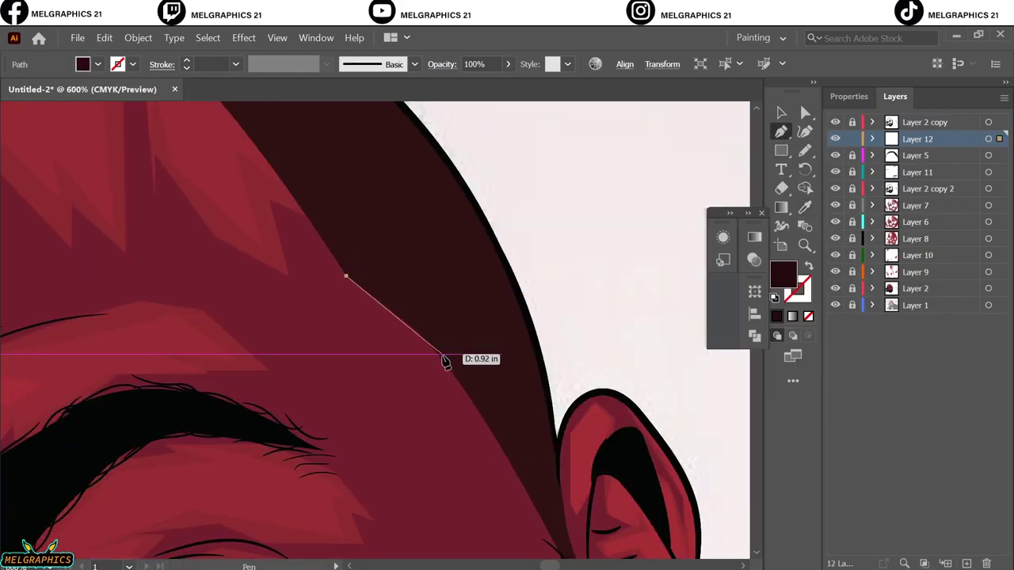
{"action": "left_click", "coordinate": [460, 383]}
{"action": "scroll", "coordinate": [482, 419], "scroll_direction": "down", "scroll_amount": 2}
{"action": "left_click", "coordinate": [579, 525]}
{"action": "scroll", "coordinate": [569, 463], "scroll_direction": "up", "scroll_amount": 3}
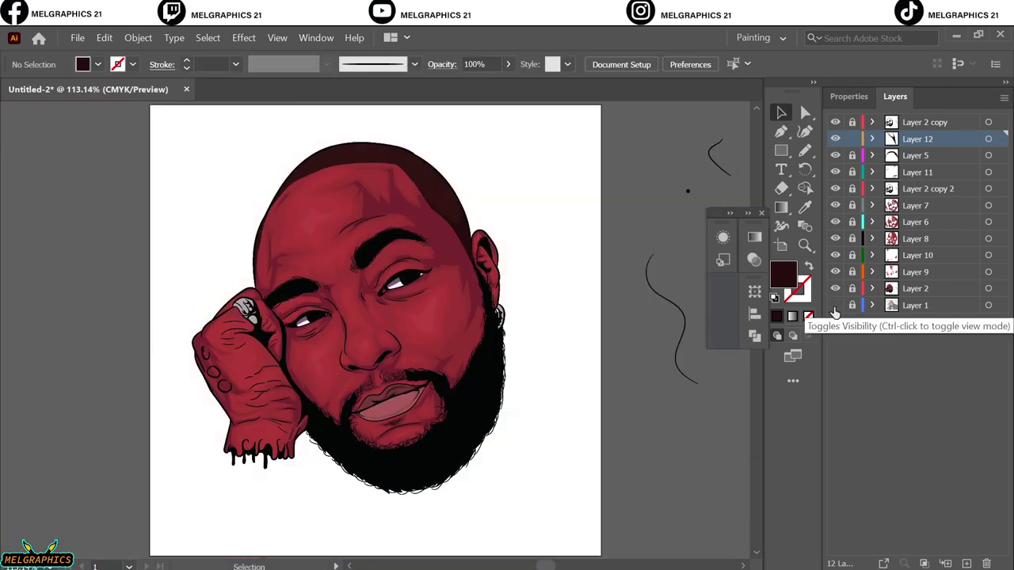
{"action": "left_click", "coordinate": [967, 563]}
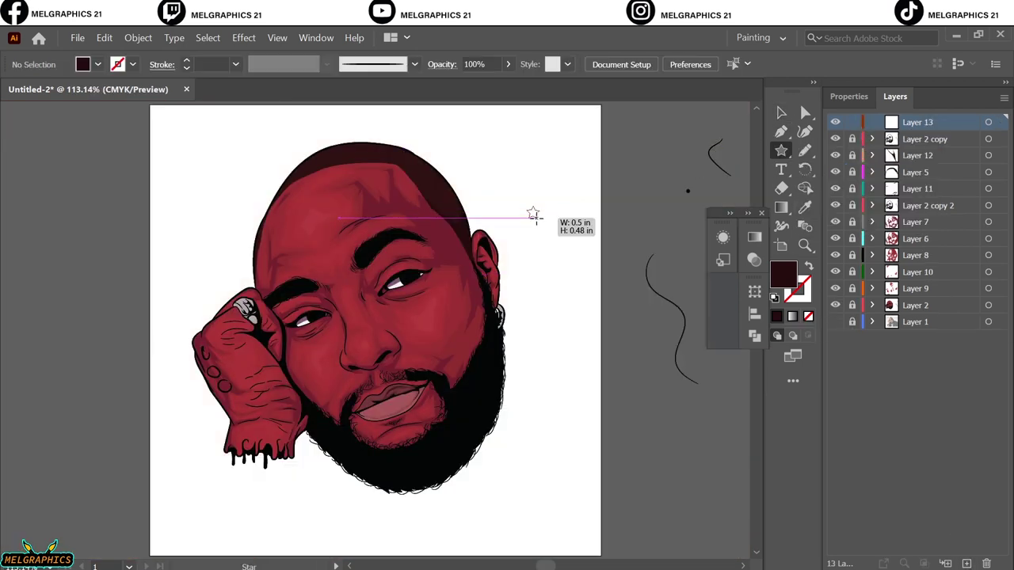
Place the white star and a smaller duplicate as sparkles on the ring.
{"action": "key", "text": "v"}
{"action": "left_click_drag", "start_coordinate": [554, 238], "coordinate": [237, 295]}
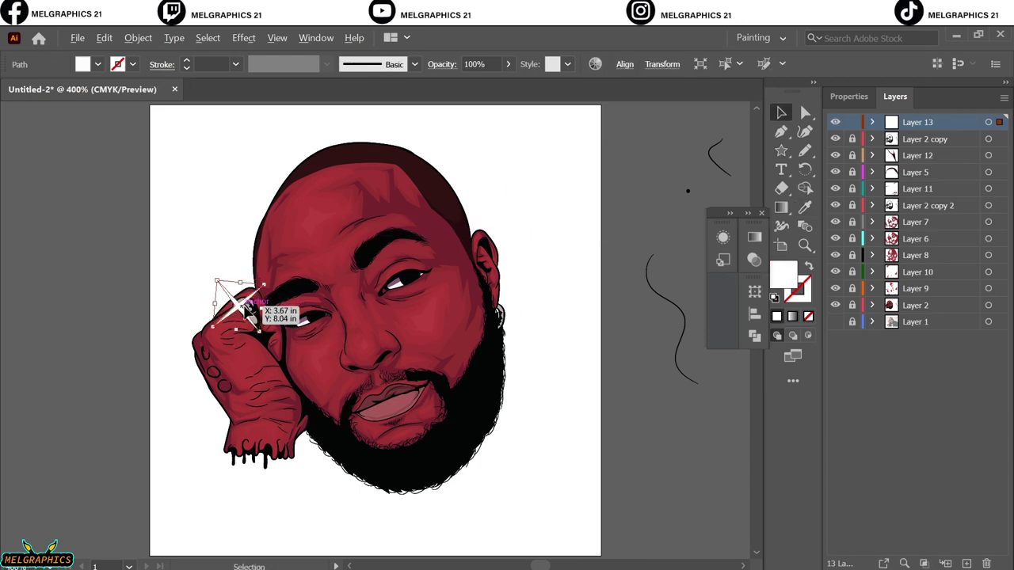
{"action": "scroll", "coordinate": [238, 294], "scroll_direction": "up", "scroll_amount": 5}
{"action": "left_click_drag", "start_coordinate": [61, 285], "coordinate": [340, 341]}
{"action": "left_click_drag", "start_coordinate": [230, 253], "coordinate": [250, 313]}
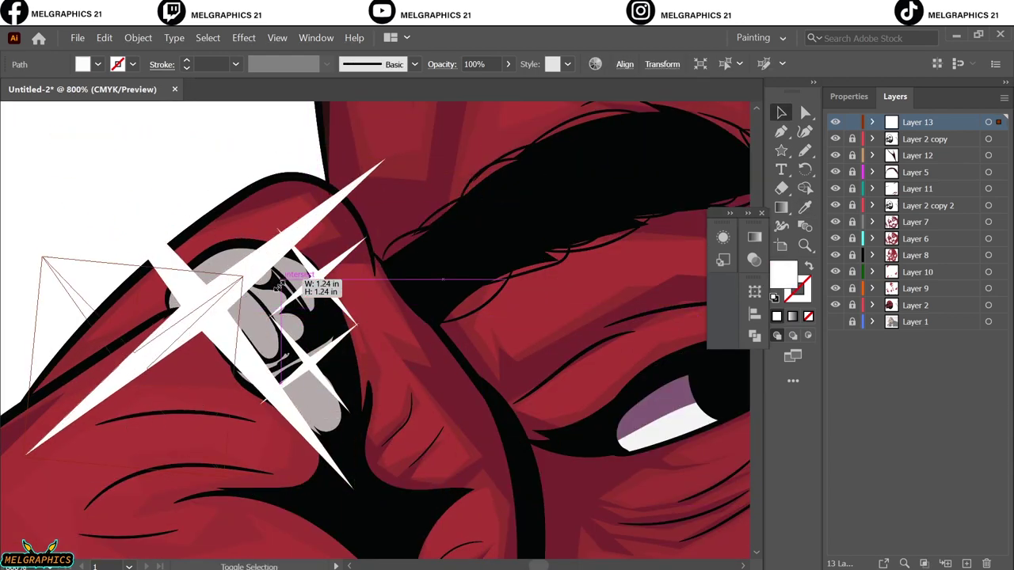
{"action": "left_click_drag", "start_coordinate": [55, 123], "coordinate": [105, 196]}
{"action": "key", "text": "ctrl+0"}
{"action": "left_click", "coordinate": [669, 425]}
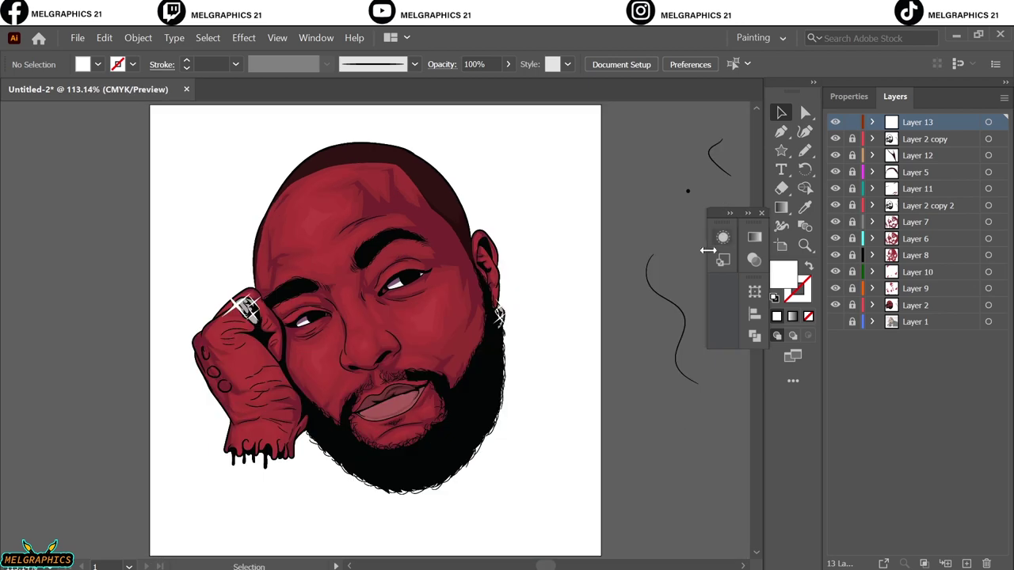
Draw a small eye-highlight ellipse with a white-to-black gradient, midpoint shifted toward white.
{"action": "double_click", "coordinate": [783, 274]}
{"action": "key", "text": "Return"}
{"action": "scroll", "coordinate": [328, 226], "scroll_direction": "up", "scroll_amount": 5}
{"action": "scroll", "coordinate": [378, 220], "scroll_direction": "up", "scroll_amount": 3}
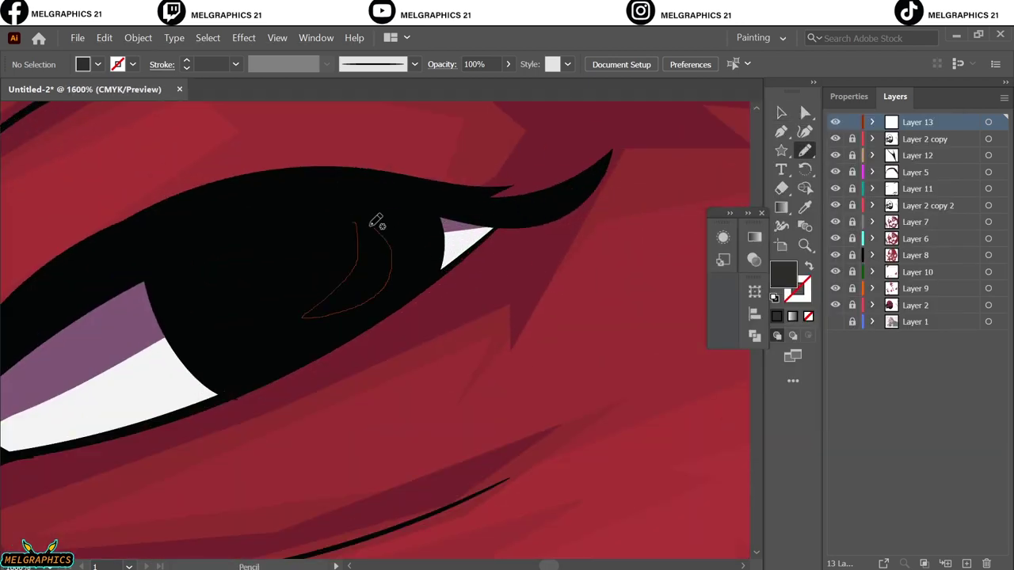
{"action": "key", "text": "n"}
{"action": "key", "text": "ctrl+0"}
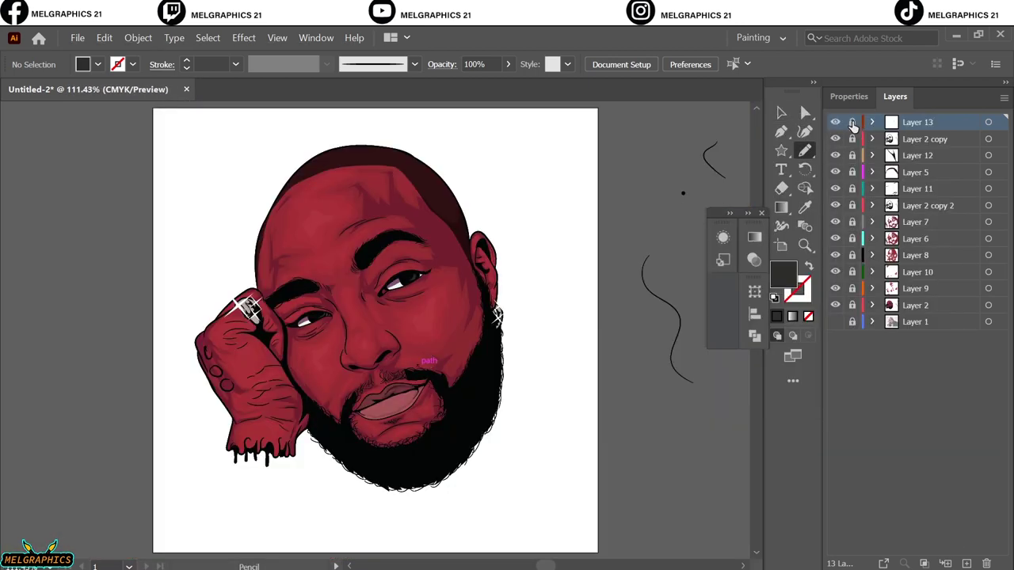
{"action": "scroll", "coordinate": [453, 255], "scroll_direction": "up", "scroll_amount": 5}
{"action": "left_click_drag", "start_coordinate": [45, 425], "coordinate": [67, 439]}
{"action": "key", "text": "g"}
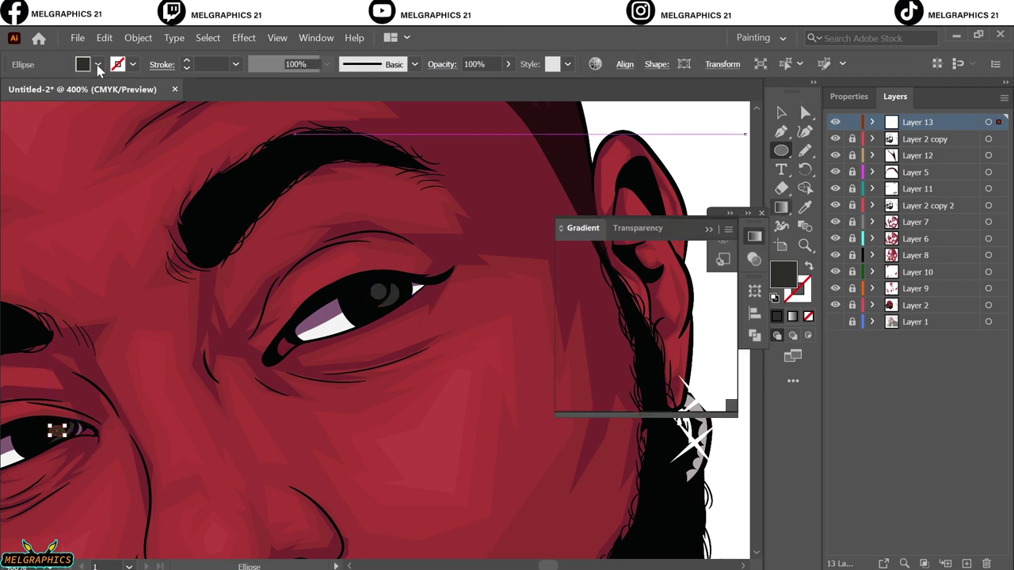
{"action": "left_click", "coordinate": [97, 64]}
{"action": "left_click", "coordinate": [6, 136]}
{"action": "left_click_drag", "start_coordinate": [637, 343], "coordinate": [603, 342]}
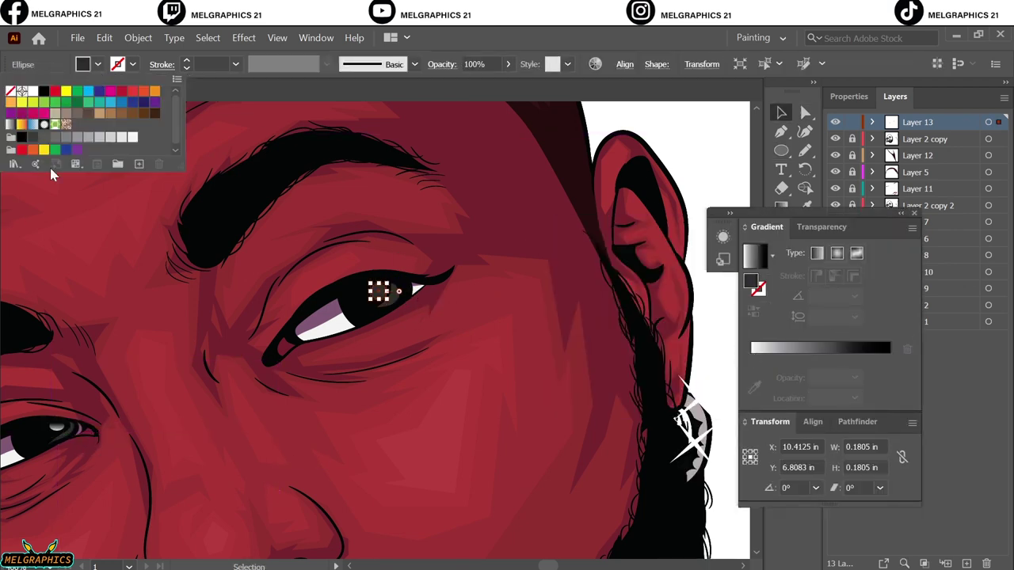
Make the gradient horizontal with a middle stop and a fully transparent end stop.
{"action": "key", "text": "ctrl+shift+a"}
{"action": "key", "text": "ctrl+0"}
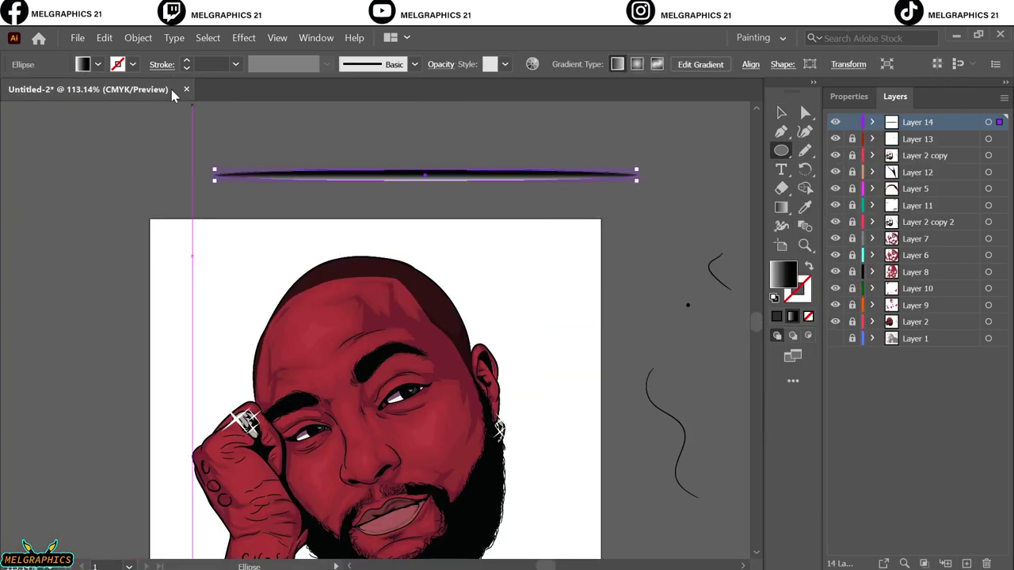
{"action": "left_click", "coordinate": [854, 297]}
{"action": "left_click", "coordinate": [825, 357]}
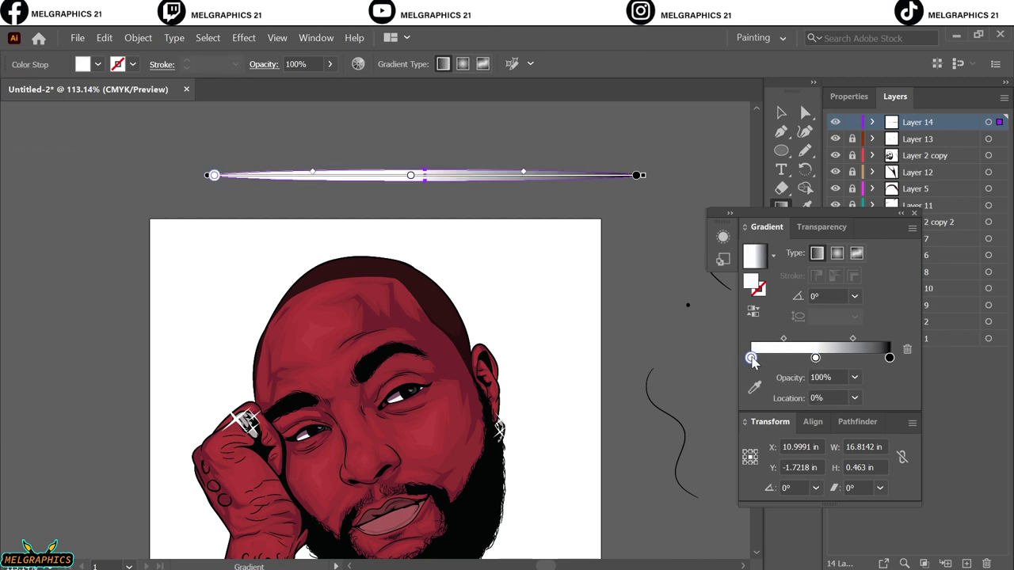
{"action": "left_click", "coordinate": [854, 377]}
{"action": "left_click", "coordinate": [874, 188]}
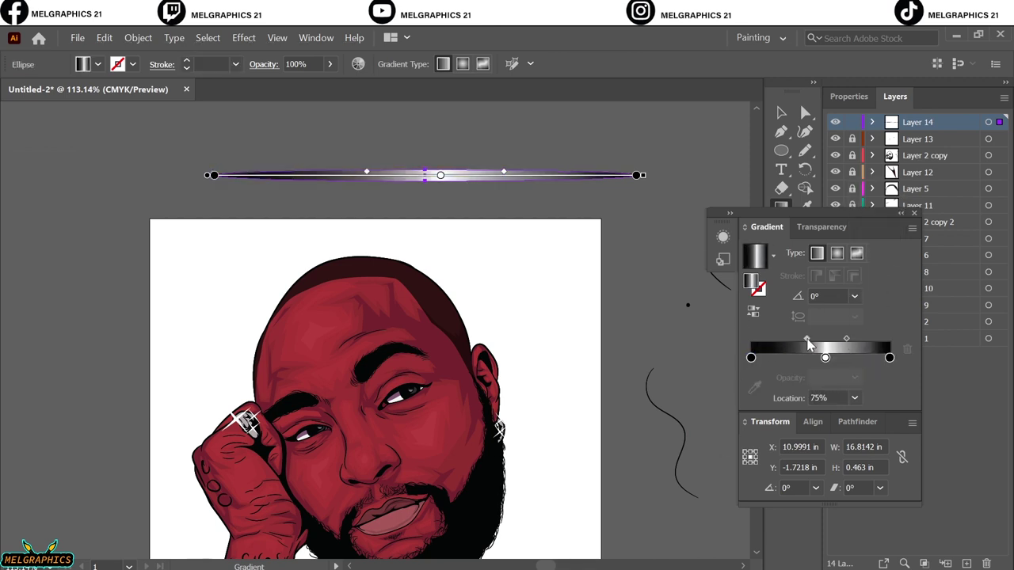
Paint fine curly strands into the beard with the Paintbrush.
{"action": "key", "text": "v"}
{"action": "left_click", "coordinate": [805, 151]}
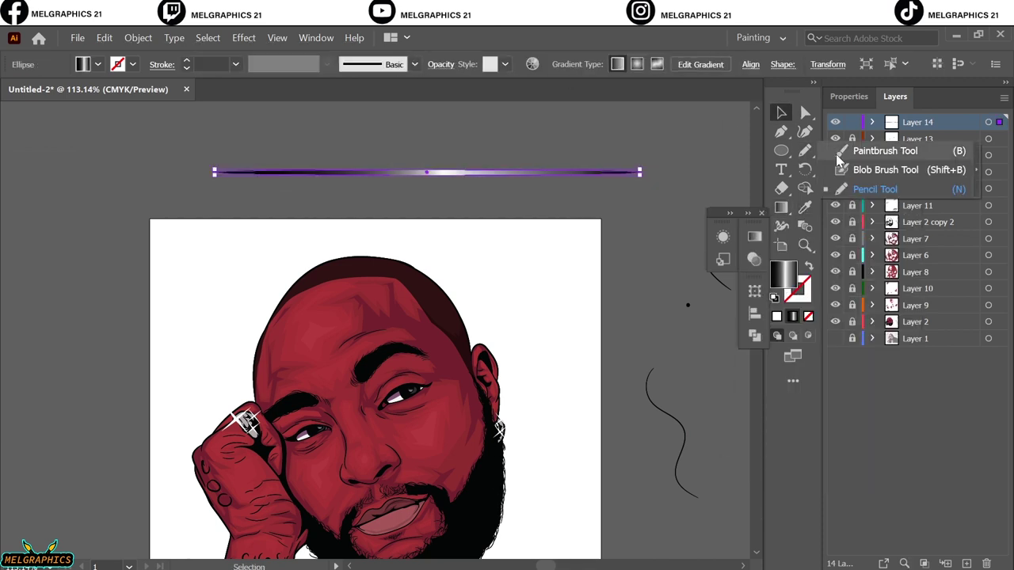
{"action": "left_click_drag", "start_coordinate": [692, 147], "coordinate": [705, 208]}
{"action": "scroll", "coordinate": [519, 439], "scroll_direction": "up", "scroll_amount": 5}
{"action": "left_click_drag", "start_coordinate": [333, 473], "coordinate": [332, 488]}
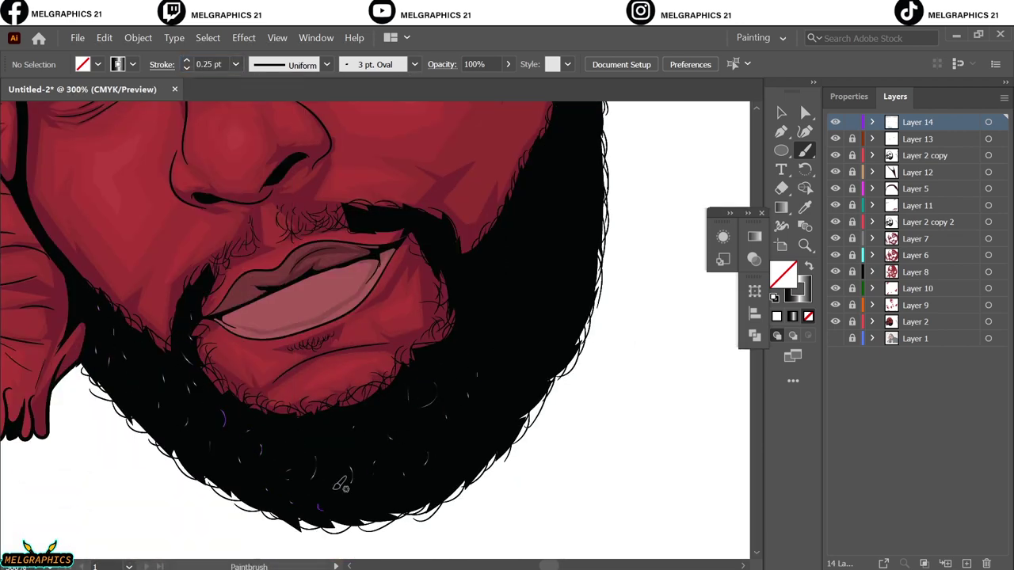
{"action": "scroll", "coordinate": [448, 426], "scroll_direction": "up", "scroll_amount": 3}
{"action": "left_click_drag", "start_coordinate": [559, 300], "coordinate": [567, 312]}
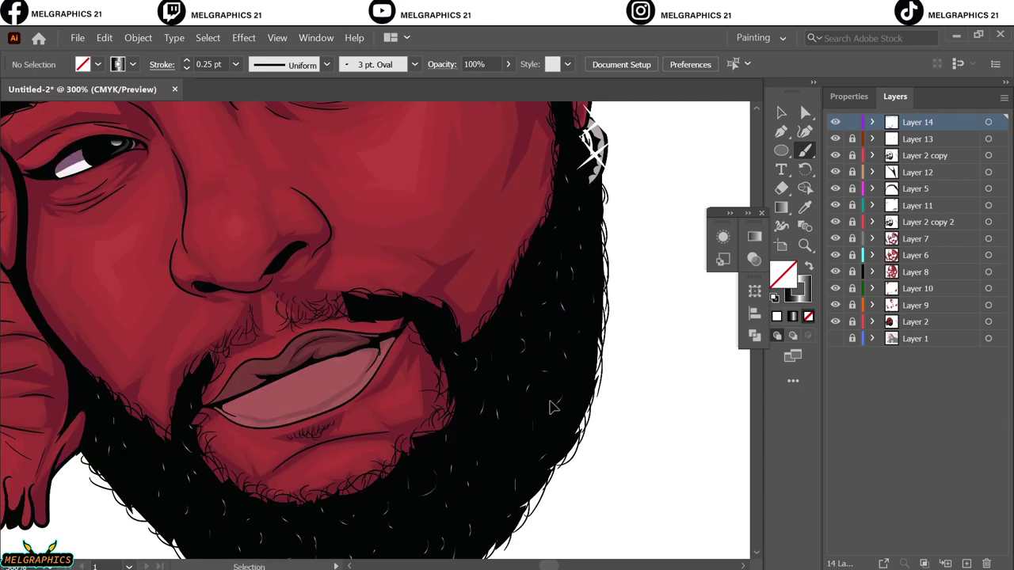
On a new bottom layer, draw a red rectangle covering the whole artboard.
{"action": "key", "text": "ctrl+0"}
{"action": "key", "text": "v"}
{"action": "left_click", "coordinate": [915, 339]}
{"action": "left_click", "coordinate": [430, 336]}
{"action": "key", "text": "m"}
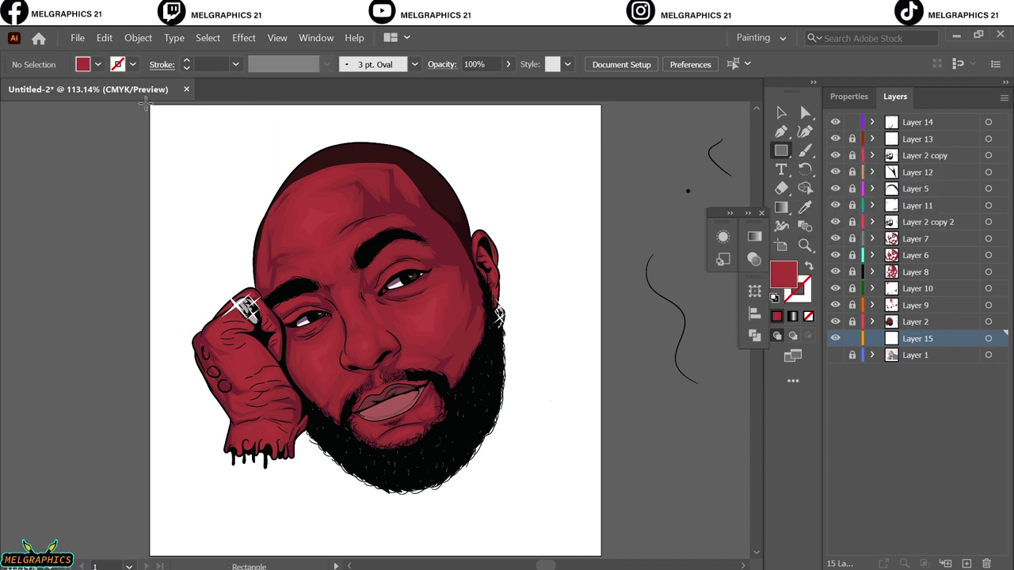
{"action": "left_click_drag", "start_coordinate": [150, 102], "coordinate": [602, 548]}
{"action": "key", "text": "v"}
Add another new layer and reselect the portrait artwork layer.
{"action": "left_click", "coordinate": [966, 563]}
{"action": "left_click", "coordinate": [606, 547]}
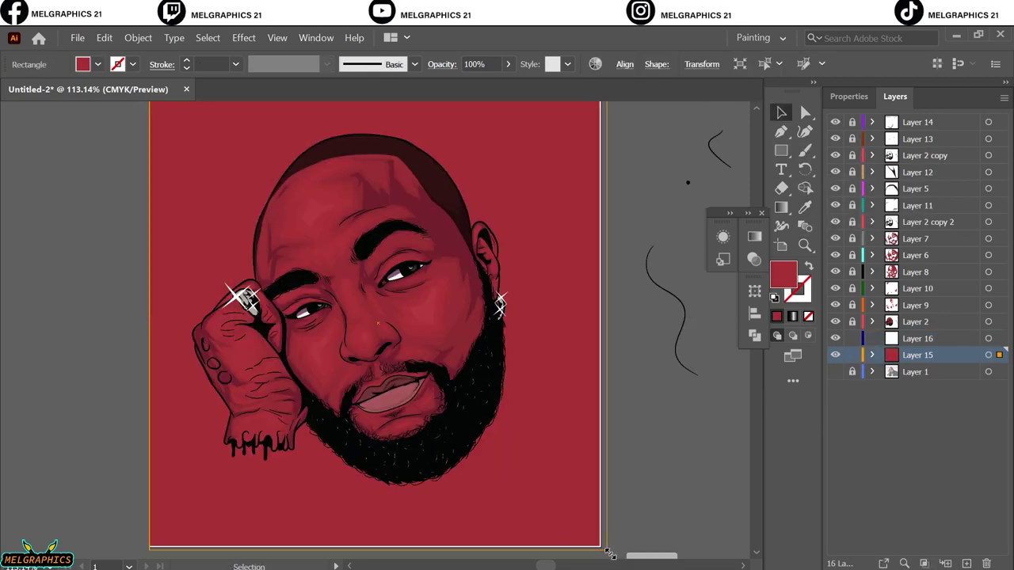
{"action": "left_click", "coordinate": [672, 464]}
{"action": "left_click", "coordinate": [925, 155], "text": "alt"}
{"action": "left_click", "coordinate": [103, 37]}
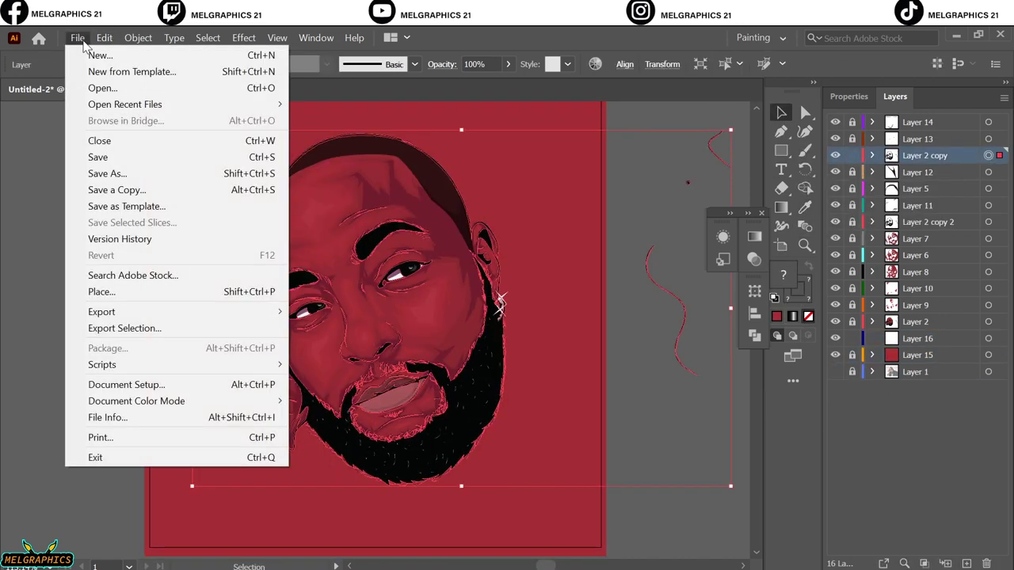
Save the portrait as Adobe PDF 'davido.pdf' on the Desktop with default PDF options.
{"action": "key", "text": "Escape"}
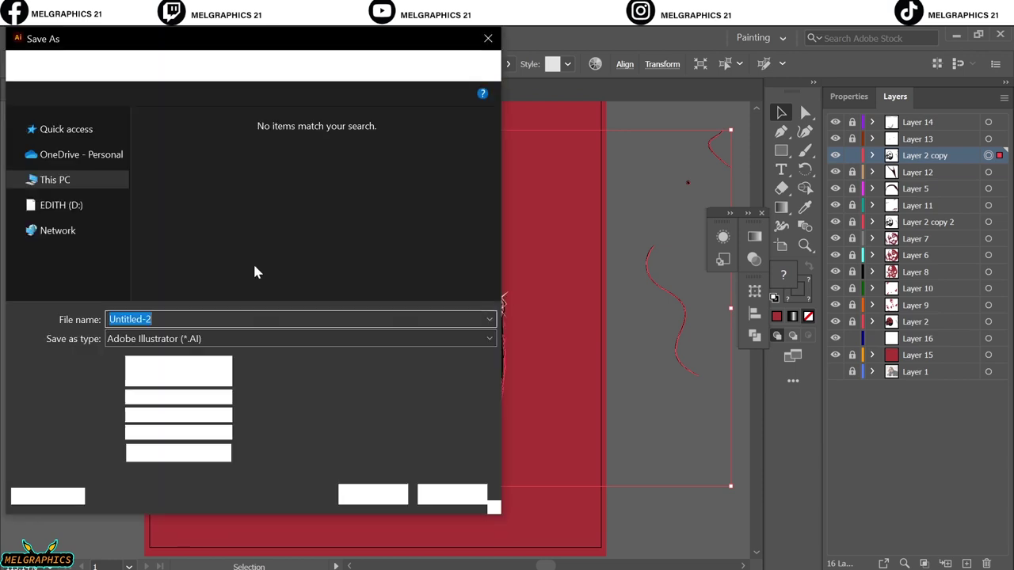
{"action": "left_click", "coordinate": [301, 338]}
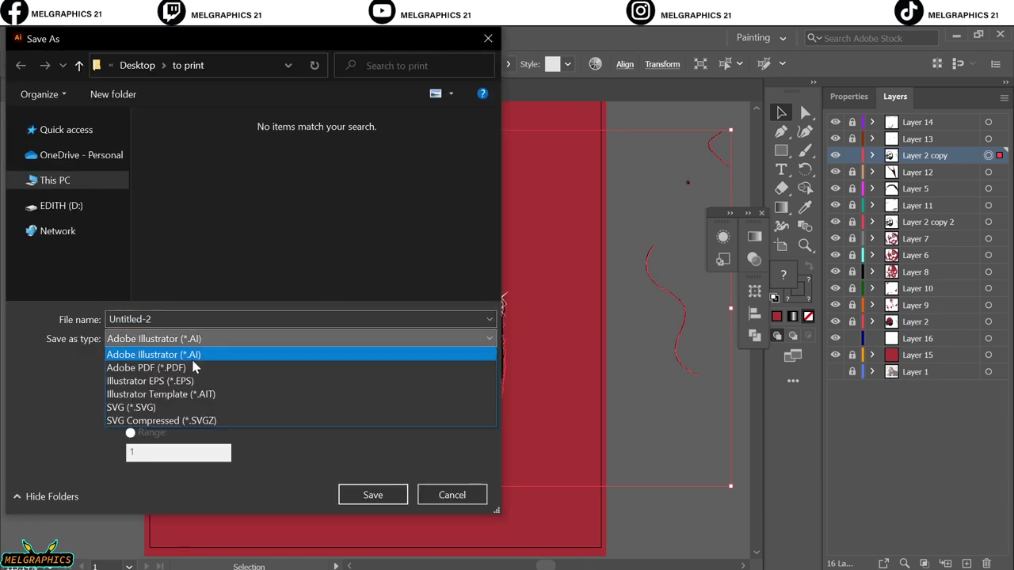
{"action": "left_click", "coordinate": [198, 365]}
{"action": "type", "text": "davido"}
{"action": "left_click", "coordinate": [64, 281]}
{"action": "left_click", "coordinate": [373, 495]}
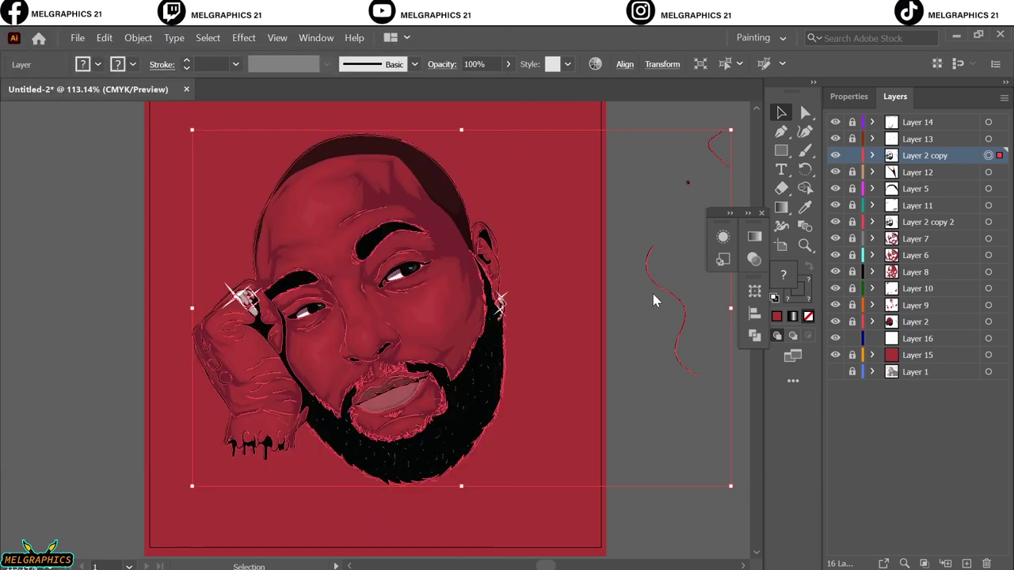
{"action": "left_click", "coordinate": [639, 516]}
{"action": "left_click", "coordinate": [104, 37]}
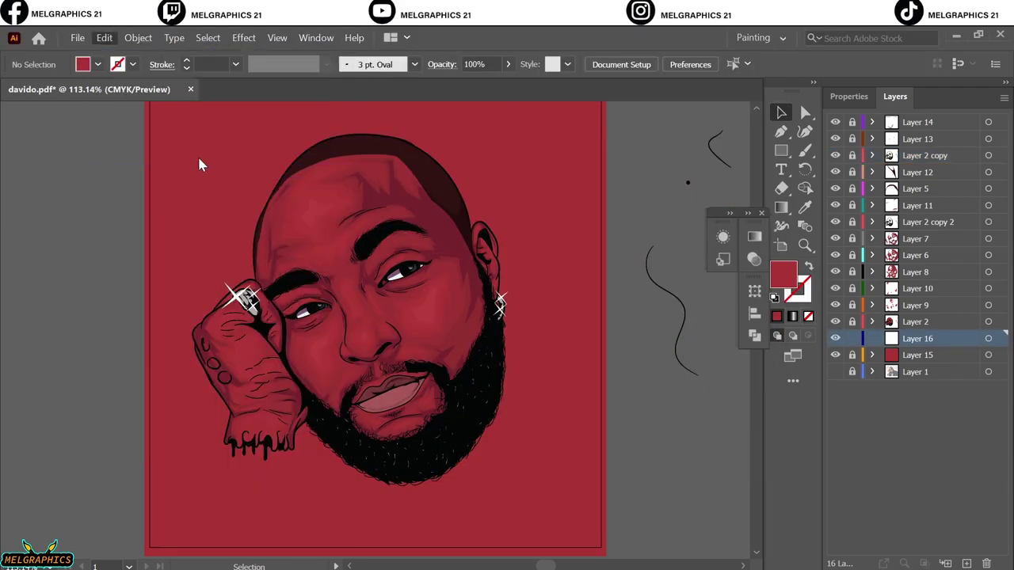
Apply an Offset Path effect with Round joins to all the portrait artwork.
{"action": "key", "text": "ctrl+a"}
{"action": "left_click", "coordinate": [243, 37]}
{"action": "left_click", "coordinate": [444, 193]}
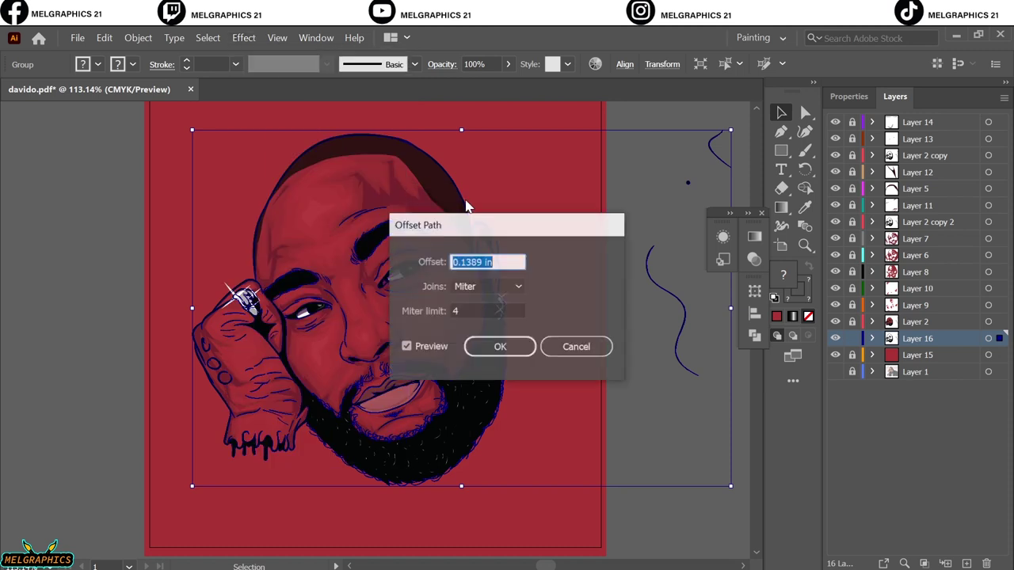
{"action": "left_click", "coordinate": [510, 290]}
{"action": "left_click_drag", "start_coordinate": [460, 263], "coordinate": [465, 266]}
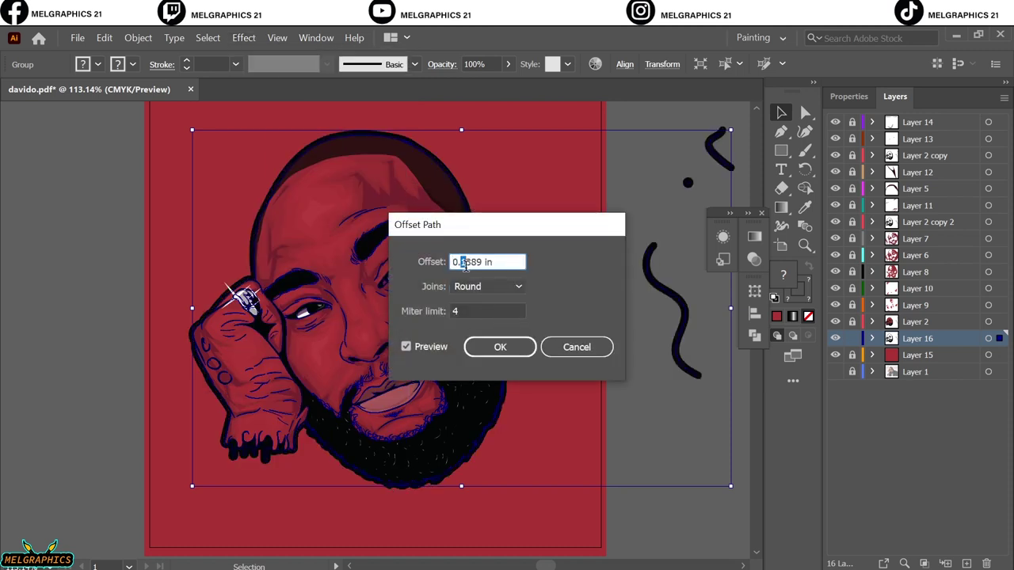
{"action": "type", "text": "0.2"}
{"action": "left_click", "coordinate": [530, 347]}
Fill the offset outline layer's contents with white.
{"action": "left_click", "coordinate": [709, 475]}
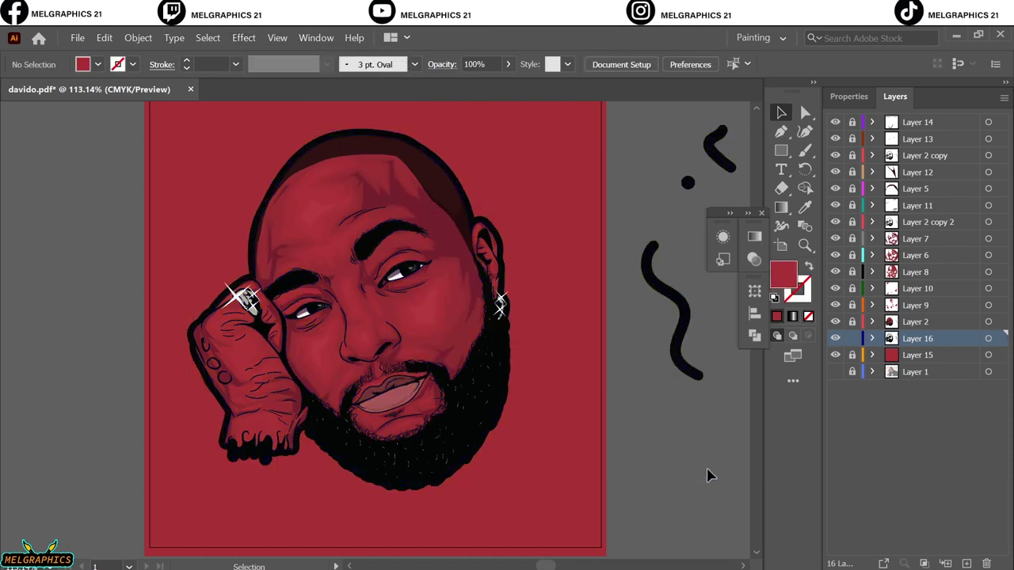
{"action": "left_click", "coordinate": [988, 339]}
{"action": "left_click", "coordinate": [774, 297]}
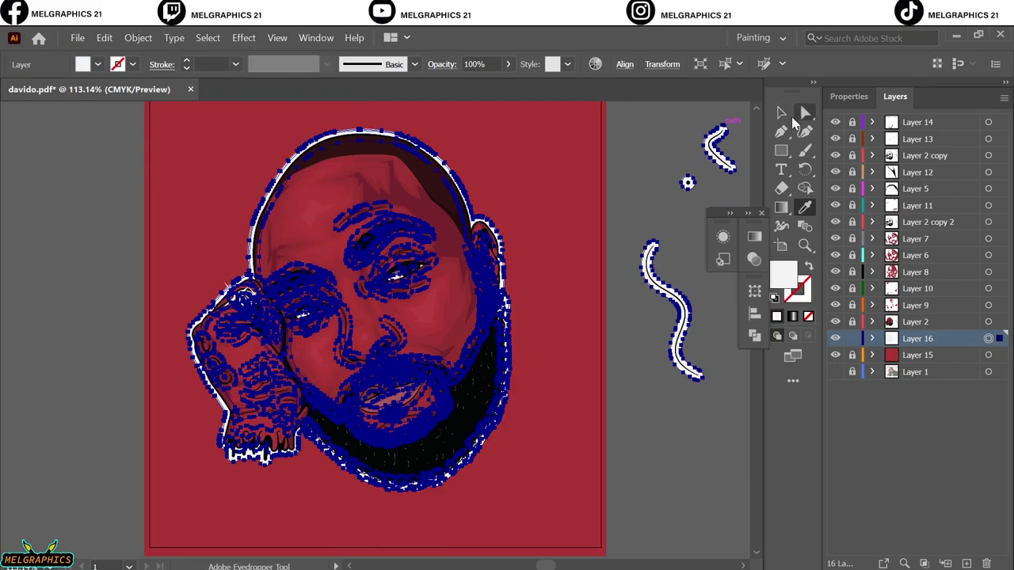
{"action": "left_click", "coordinate": [634, 331]}
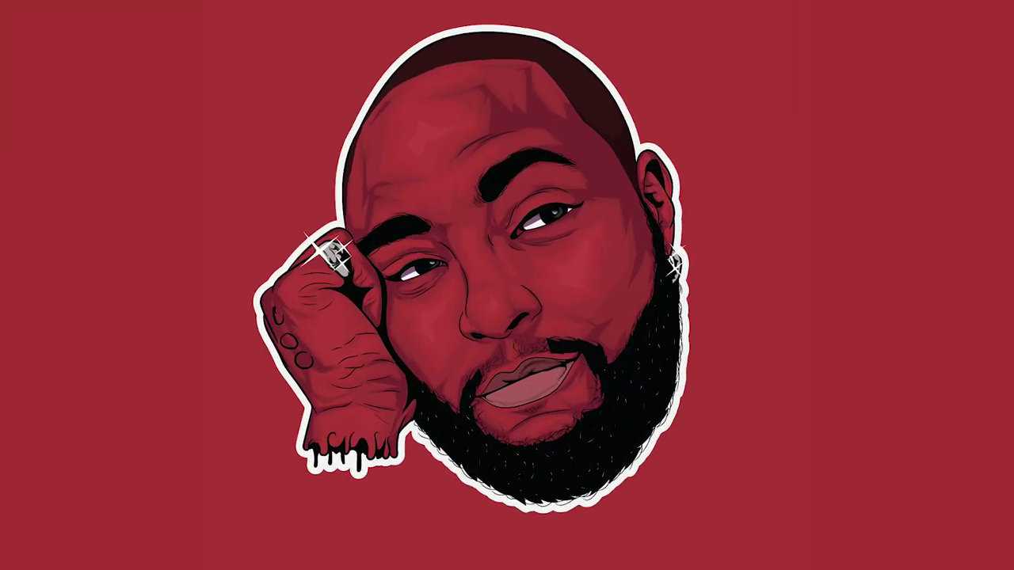